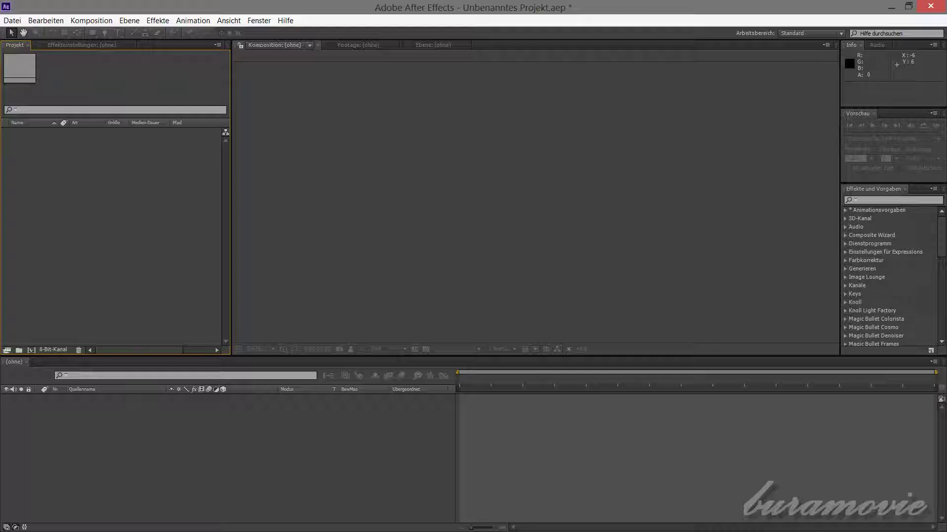
Step: Import Sequenz 01.mov into the project and create a composition from the clip
{"action": "left_click_drag", "start_coordinate": [0, 267], "coordinate": [134, 258]}
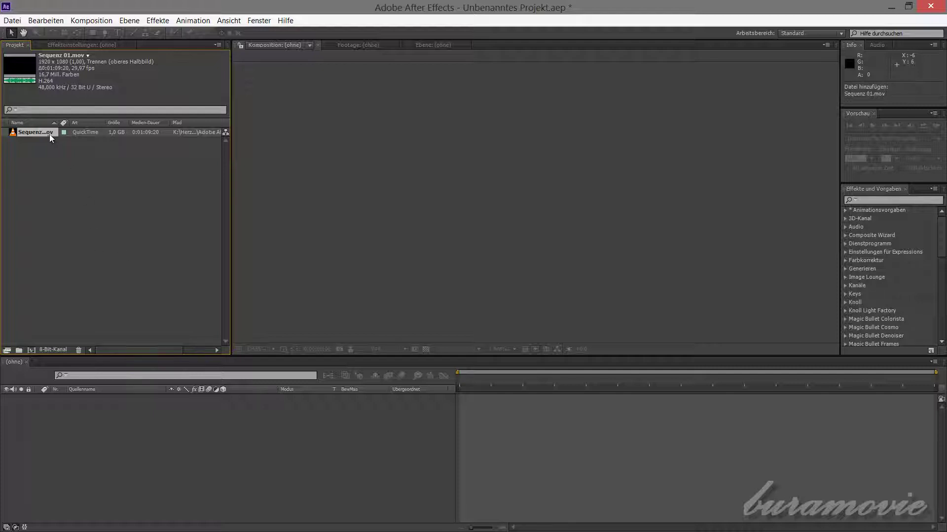
{"action": "left_click_drag", "start_coordinate": [43, 144], "coordinate": [40, 212]}
{"action": "left_click_drag", "start_coordinate": [26, 347], "coordinate": [32, 350]}
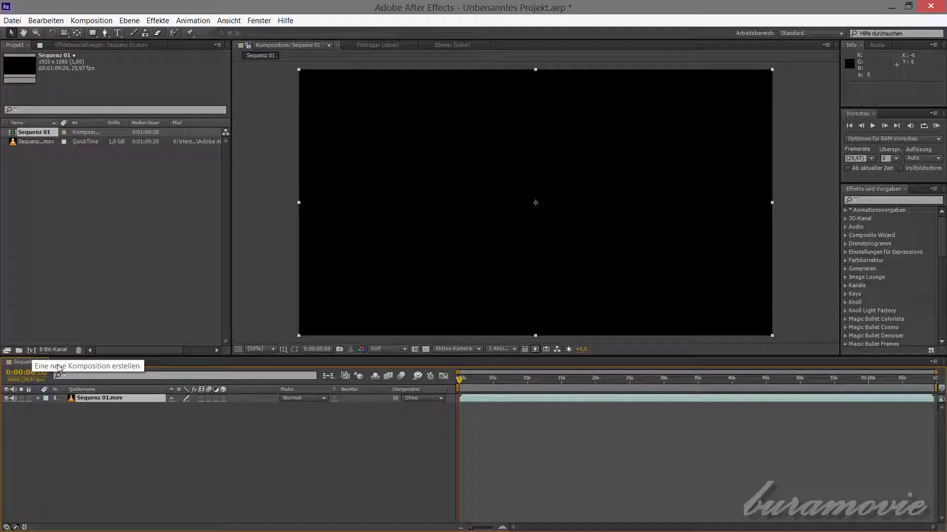
Step: Create a second composition, Komp 1, with the HDTV 1080 29,97 preset and a duration of 0:01:09:20
{"action": "left_click", "coordinate": [32, 350]}
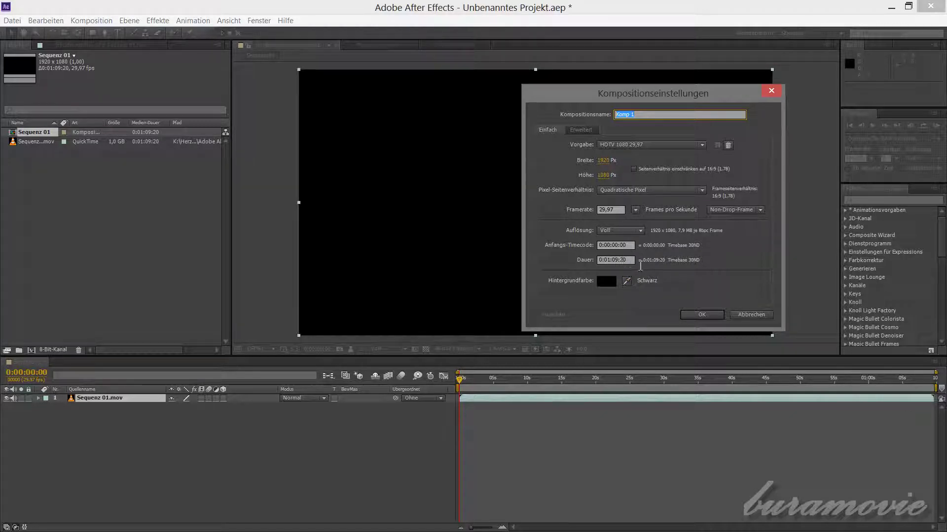
{"action": "left_click", "coordinate": [701, 314]}
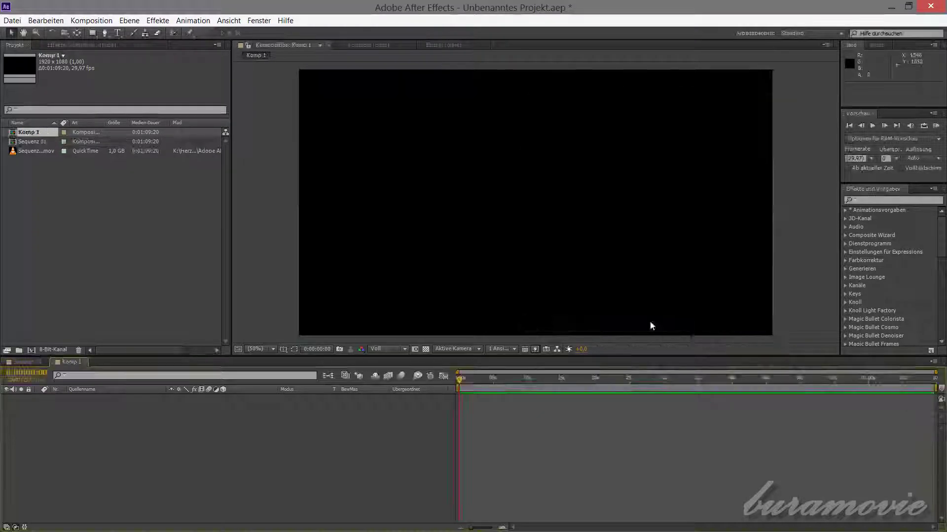
Step: Return to the Sequenz 01 composition and scrub through the footage, stopping at 0:00:29:13
{"action": "left_click", "coordinate": [27, 362]}
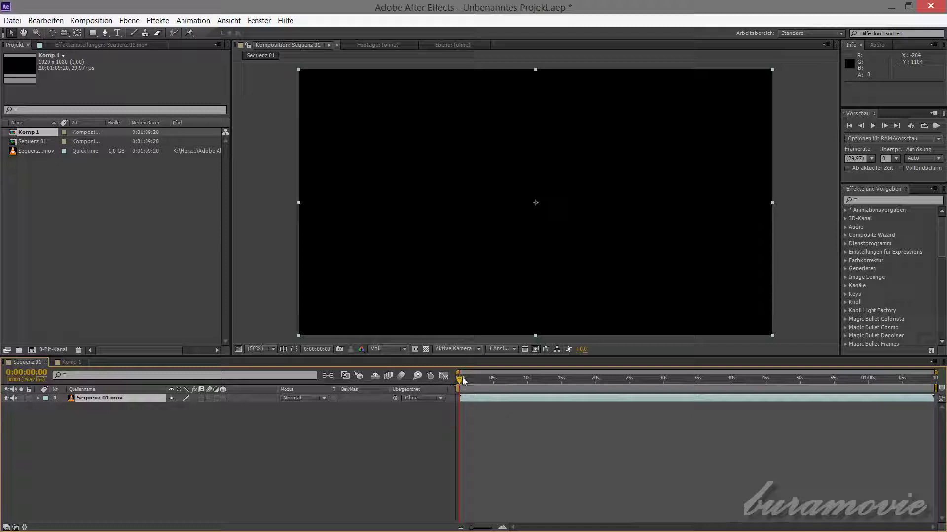
{"action": "left_click_drag", "start_coordinate": [464, 382], "coordinate": [536, 381]}
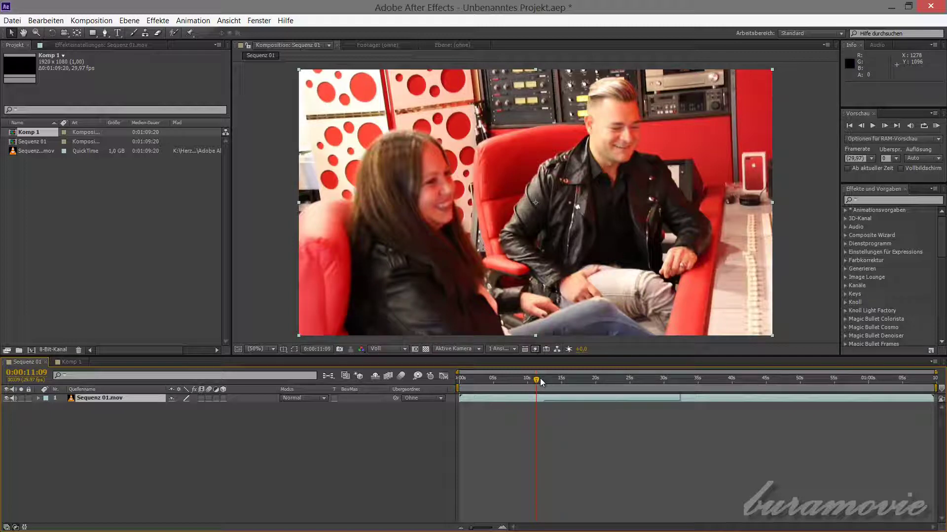
{"action": "left_click", "coordinate": [679, 379]}
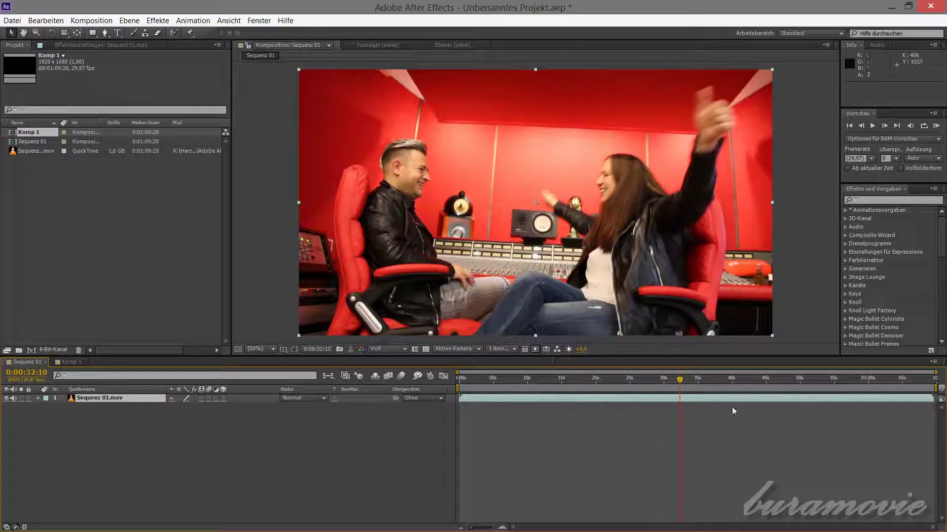
{"action": "left_click_drag", "start_coordinate": [679, 378], "coordinate": [660, 379]}
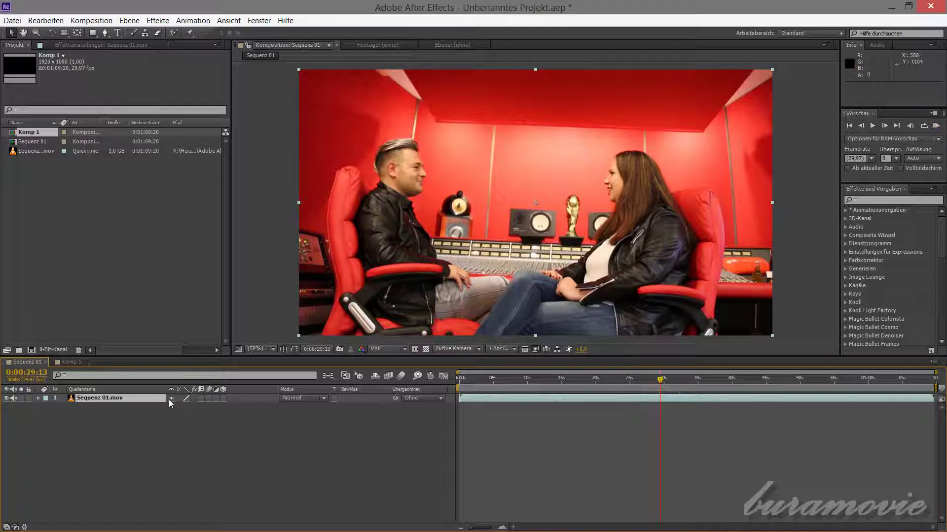
Step: Mute the Sequenz 01.mov layer's audio and RAM-preview the composition, finishing with the current time at 0:00:12:24
{"action": "left_click", "coordinate": [14, 398]}
{"action": "left_click", "coordinate": [933, 128]}
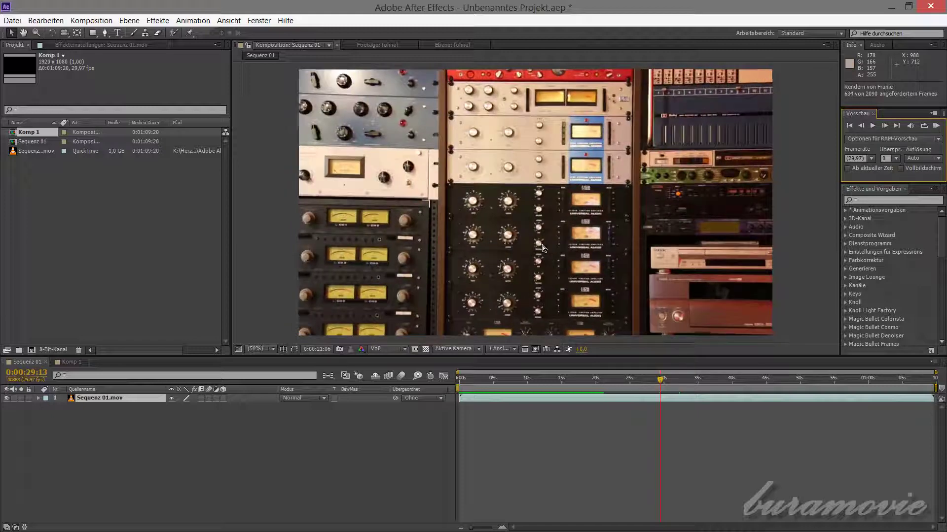
{"action": "left_click", "coordinate": [872, 126]}
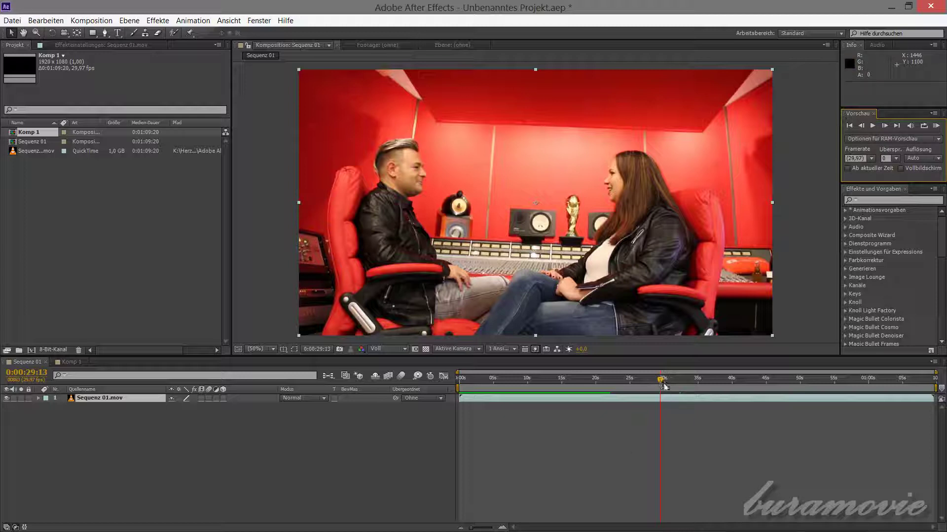
{"action": "left_click_drag", "start_coordinate": [661, 382], "coordinate": [545, 403]}
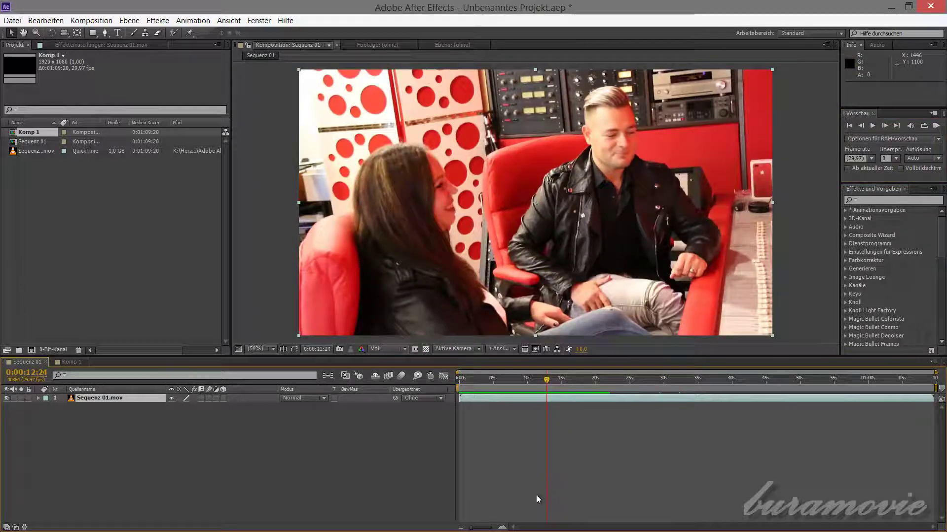
{"action": "left_click", "coordinate": [144, 427]}
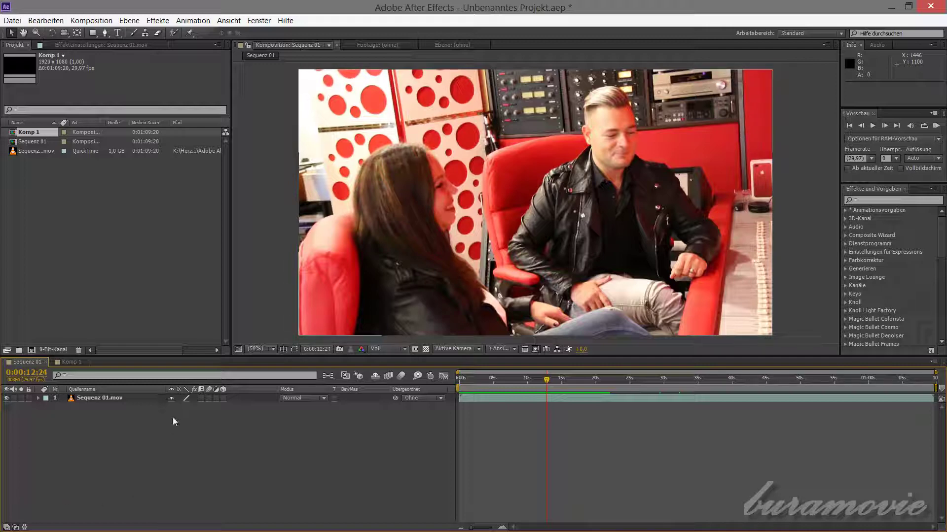
{"action": "right_click", "coordinate": [158, 456]}
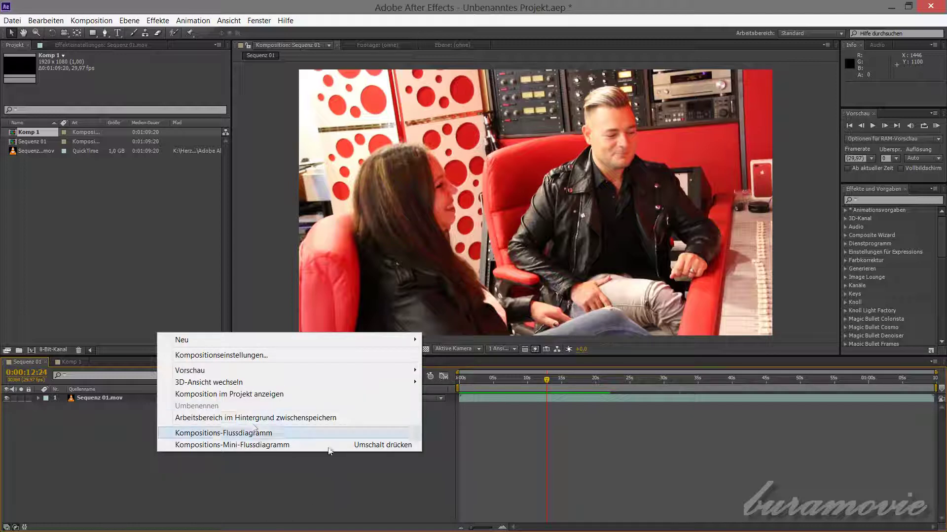
{"action": "left_click", "coordinate": [217, 492]}
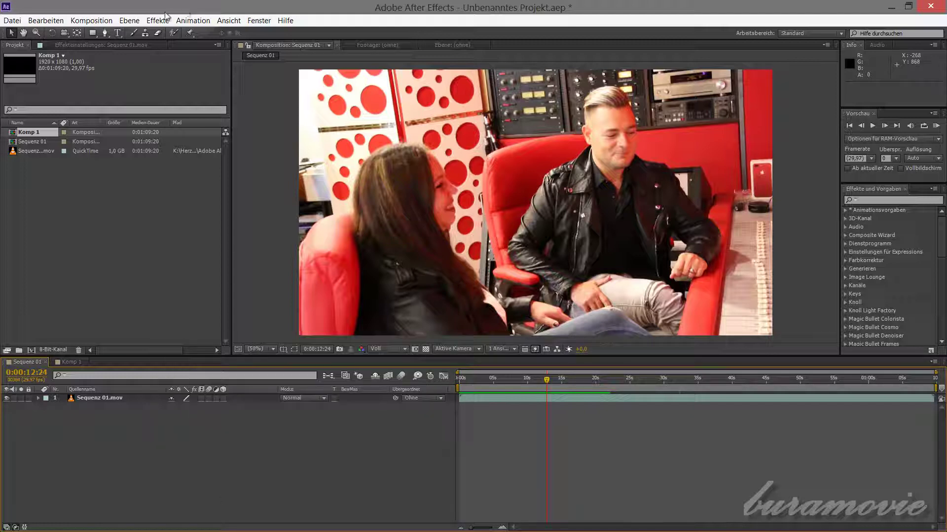
{"action": "left_click", "coordinate": [138, 25]}
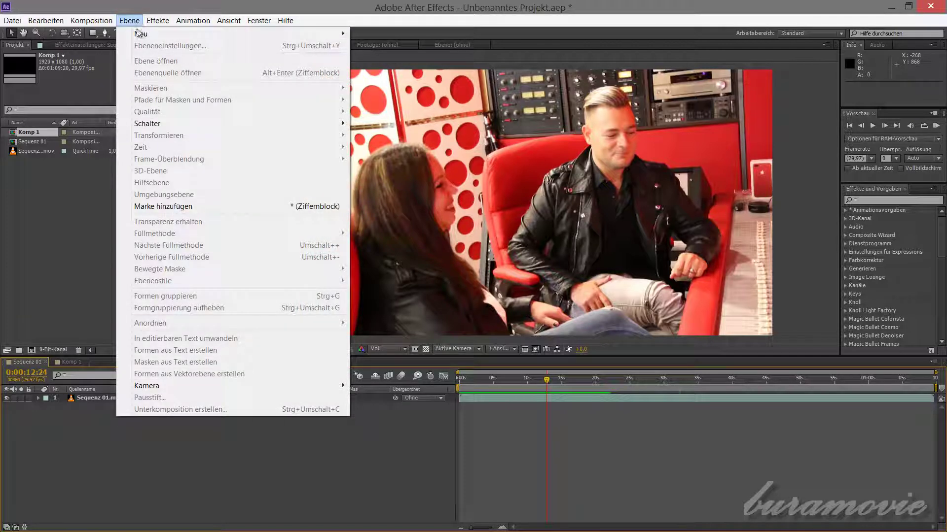
{"action": "mouse_move", "coordinate": [138, 36]}
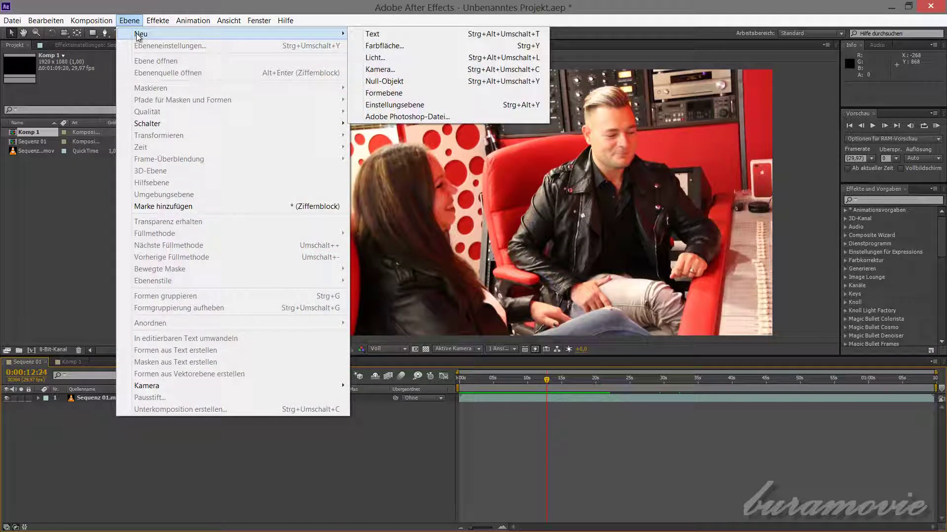
{"action": "left_click", "coordinate": [238, 468]}
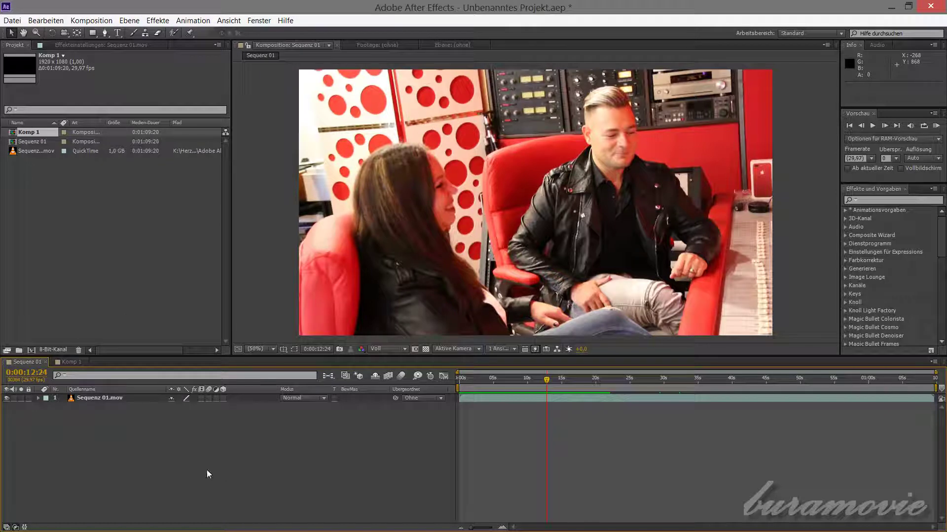
Step: Add an adjustment layer above Sequenz 01.mov and rename it Farbkorrektur
{"action": "right_click", "coordinate": [231, 465]}
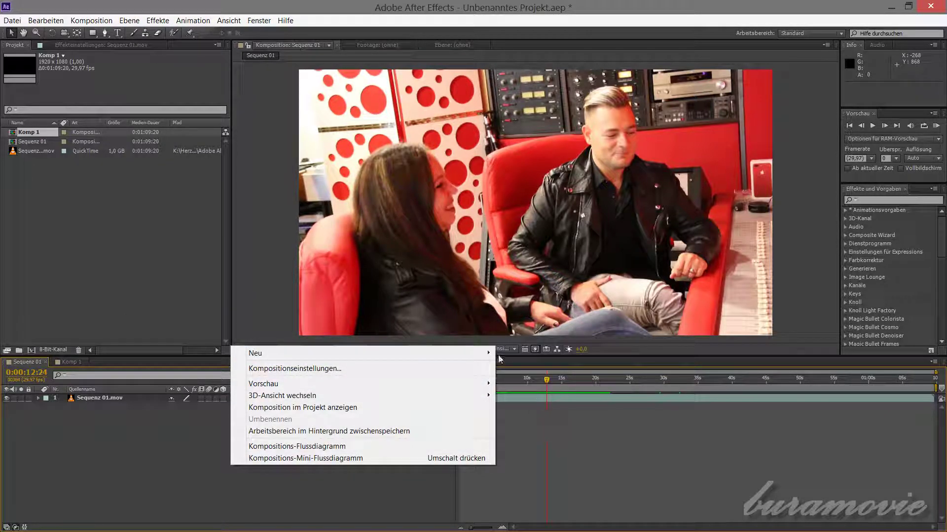
{"action": "mouse_move", "coordinate": [486, 353]}
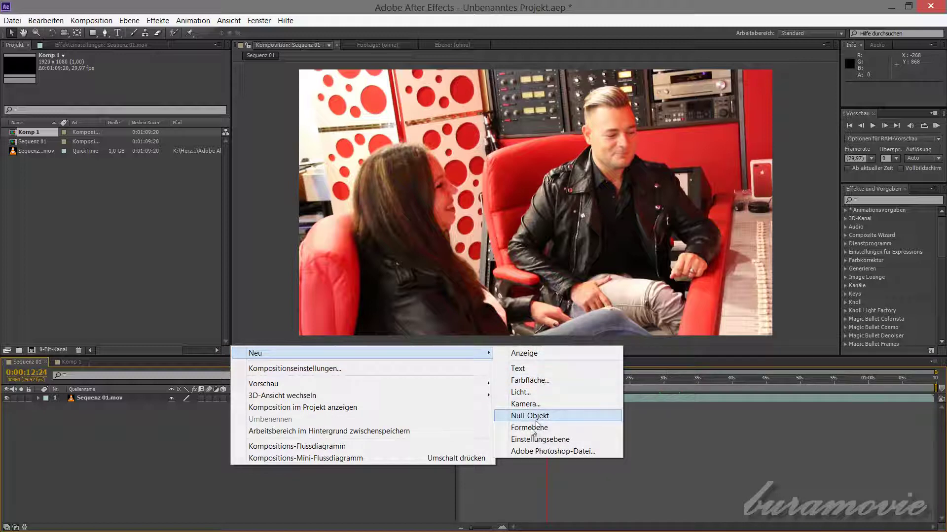
{"action": "left_click", "coordinate": [521, 443]}
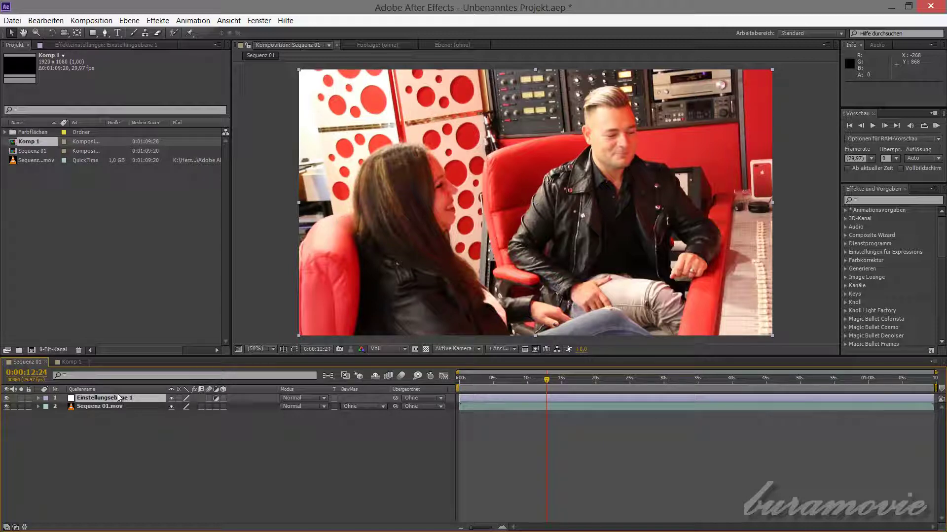
{"action": "right_click", "coordinate": [119, 398]}
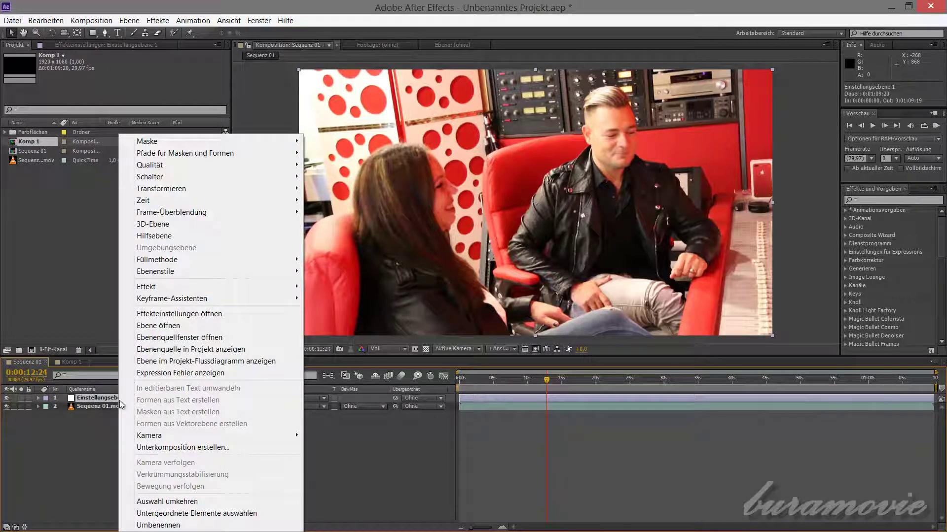
{"action": "left_click", "coordinate": [148, 525]}
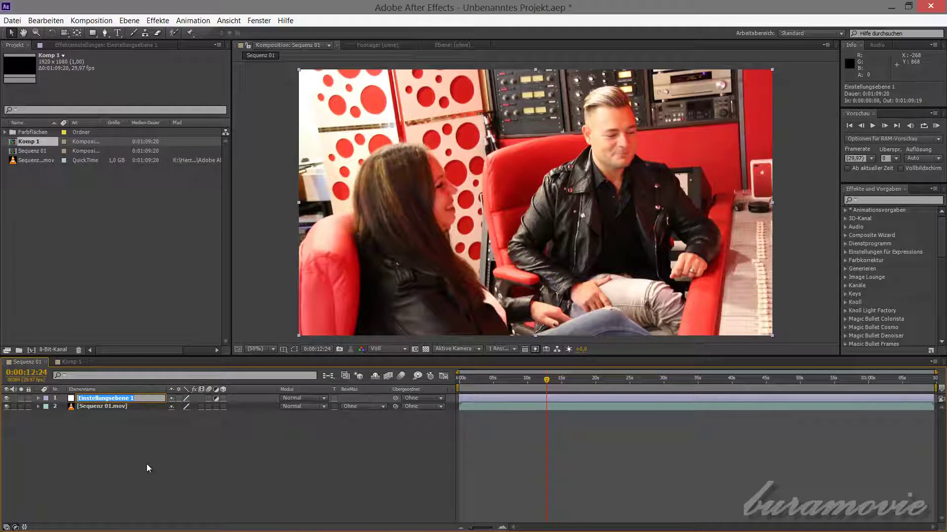
{"action": "type", "text": "Farbkorrektur"}
{"action": "left_click", "coordinate": [164, 473]}
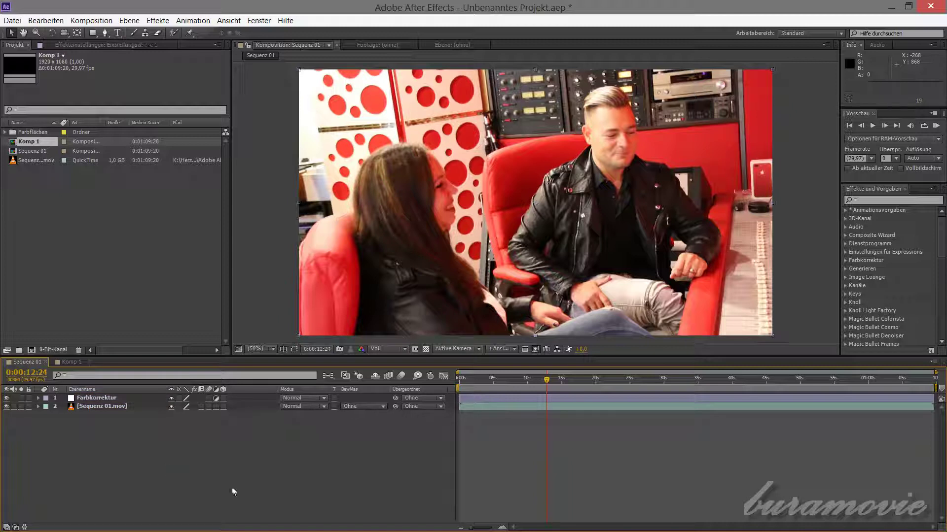
Step: Apply the Einfärben color correction effect to the Farbkorrektur adjustment layer
{"action": "left_click", "coordinate": [101, 398]}
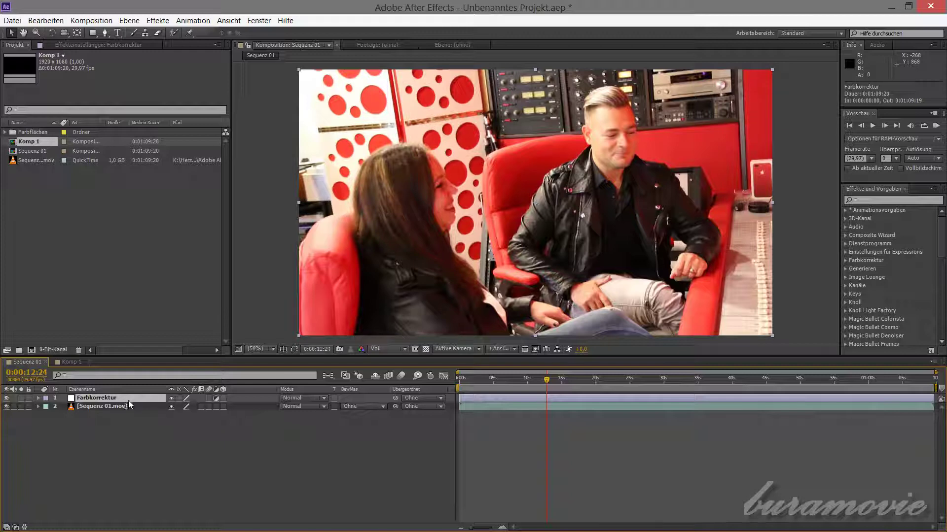
{"action": "left_click", "coordinate": [157, 20]}
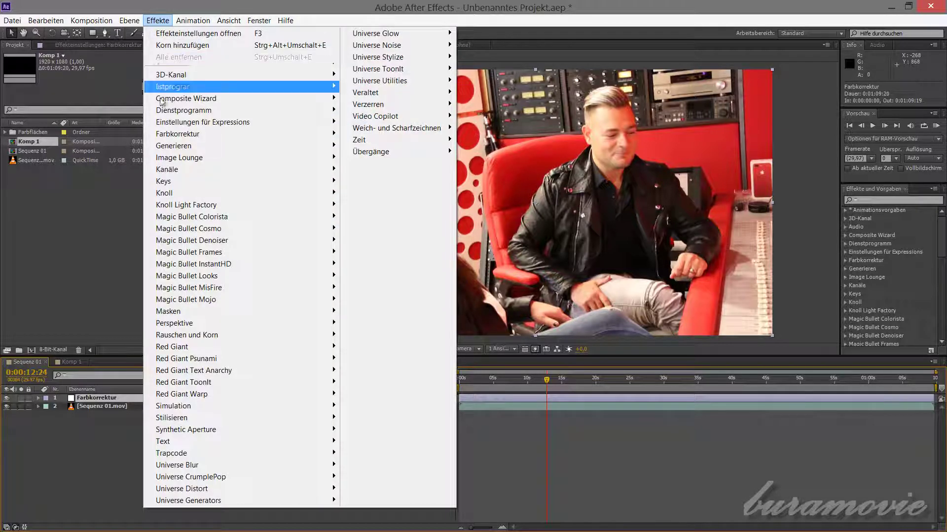
{"action": "mouse_move", "coordinate": [176, 137]}
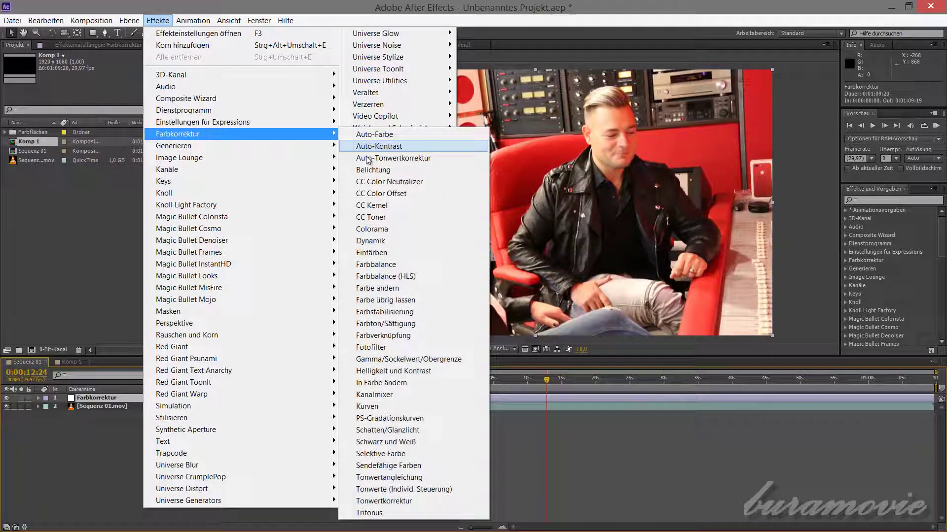
{"action": "left_click", "coordinate": [372, 252]}
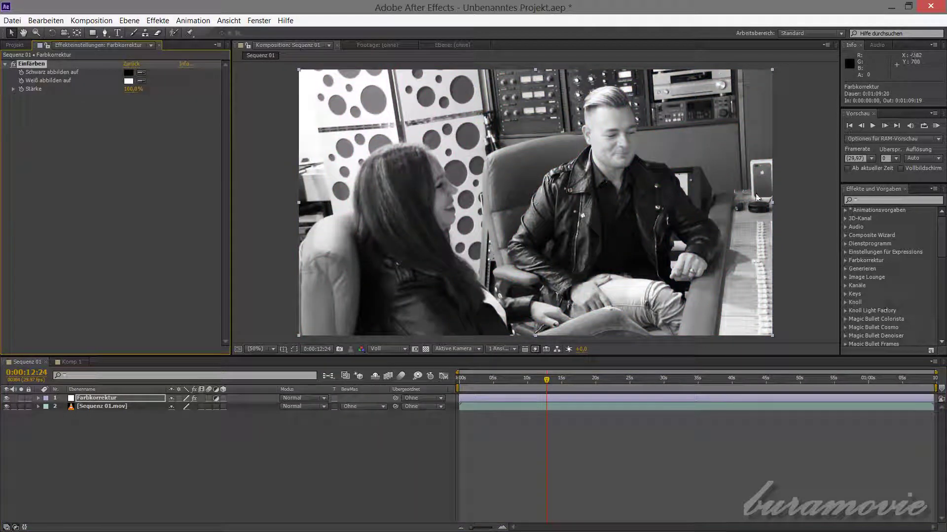
Step: Set the Einfärben effect's Weiß abbilden auf color to hex D9C9B2 for a warm sepia tone
{"action": "left_click", "coordinate": [129, 82]}
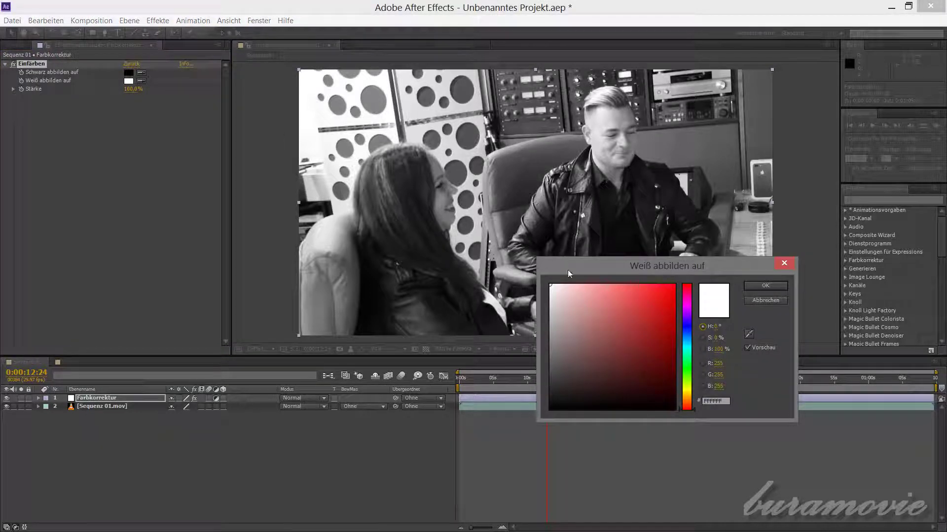
{"action": "left_click", "coordinate": [720, 400]}
{"action": "type", "text": "D9C9B2"}
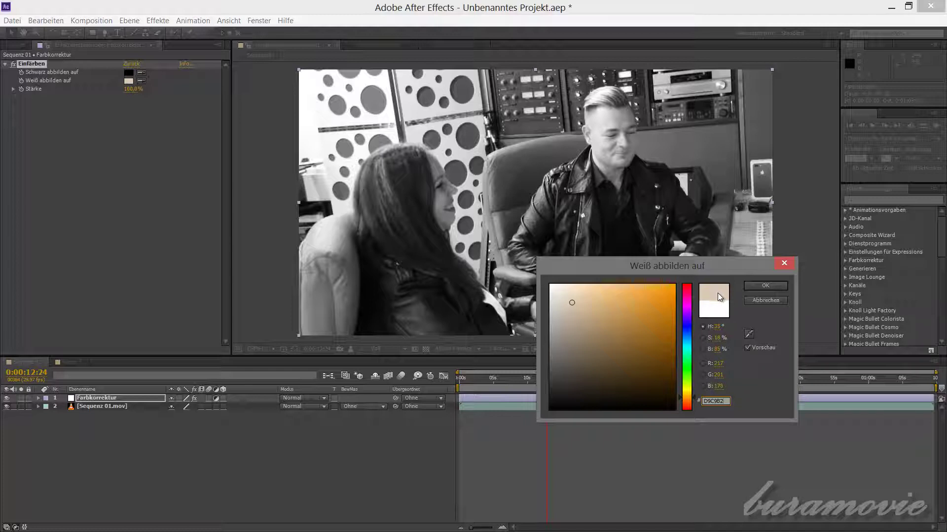
{"action": "left_click", "coordinate": [770, 289]}
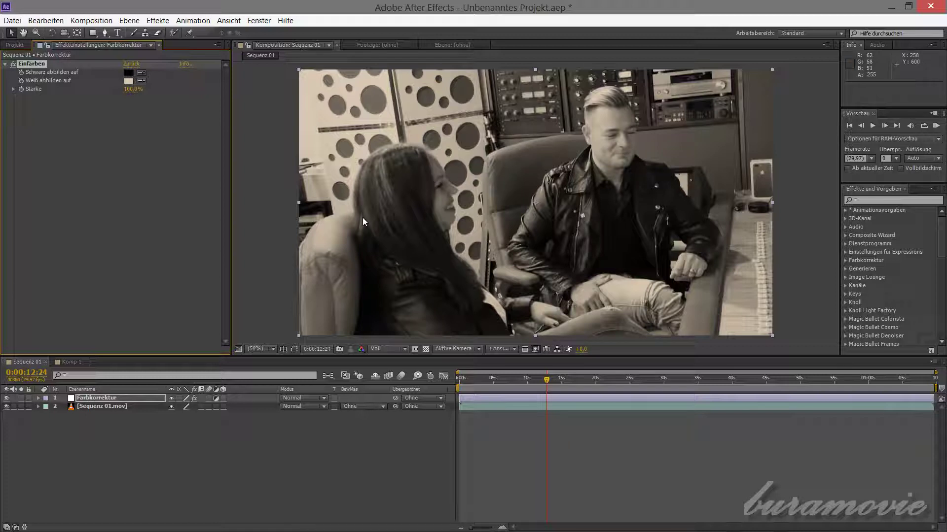
{"action": "left_click", "coordinate": [150, 240]}
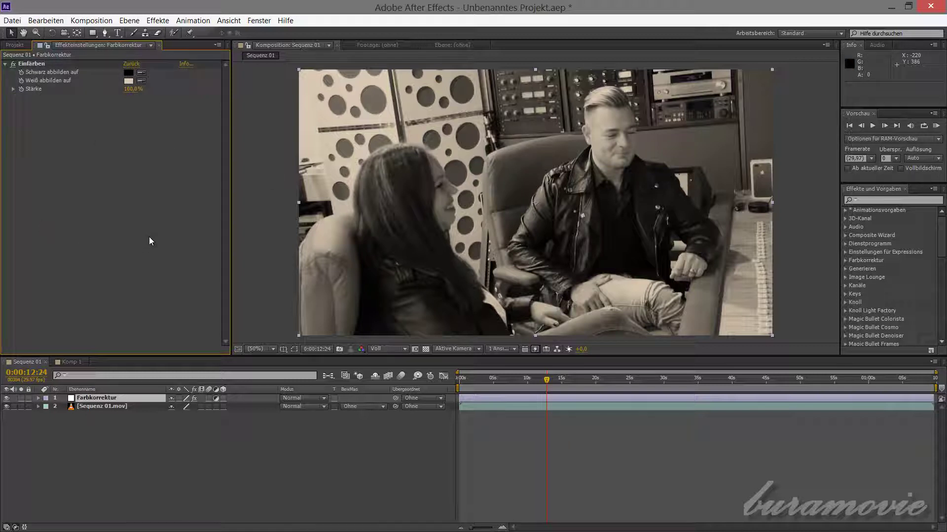
Step: Apply the Kurven color correction effect to the Farbkorrektur adjustment layer
{"action": "left_click", "coordinate": [96, 399]}
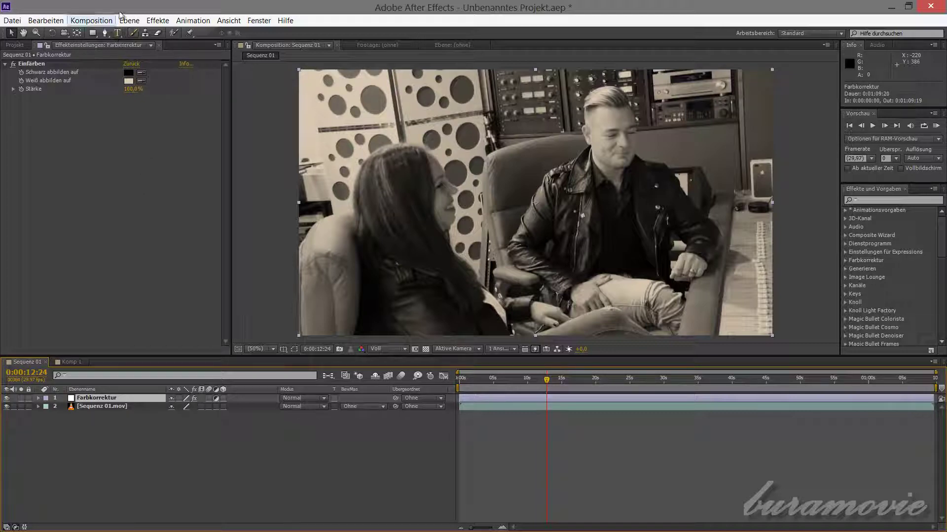
{"action": "left_click", "coordinate": [157, 20]}
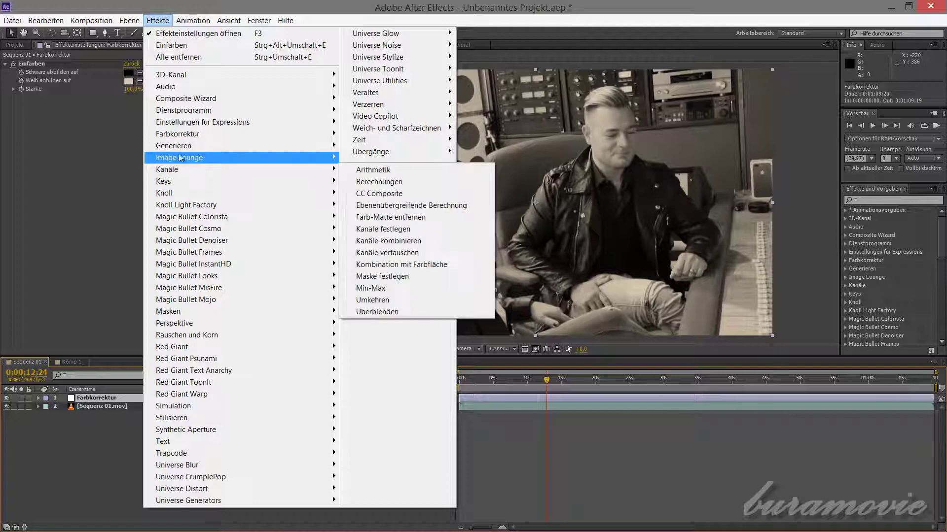
{"action": "mouse_move", "coordinate": [193, 133]}
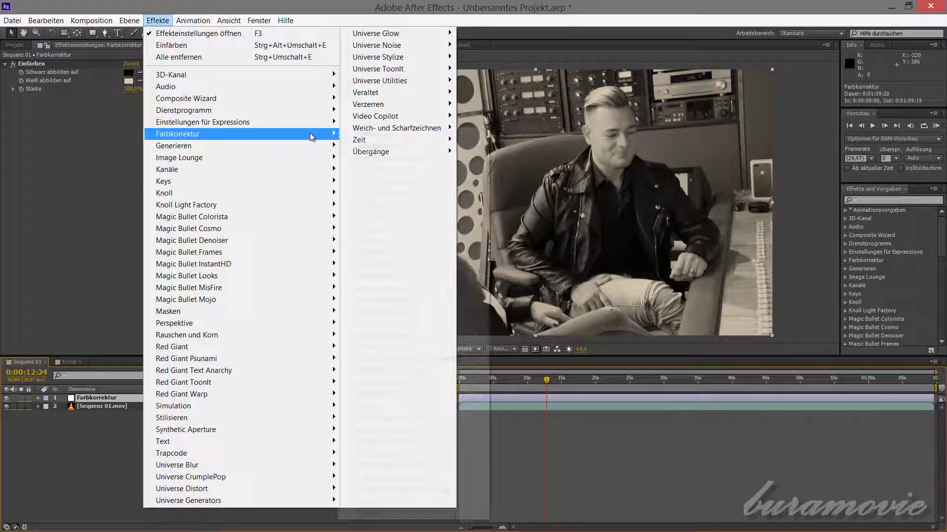
{"action": "mouse_move", "coordinate": [310, 134]}
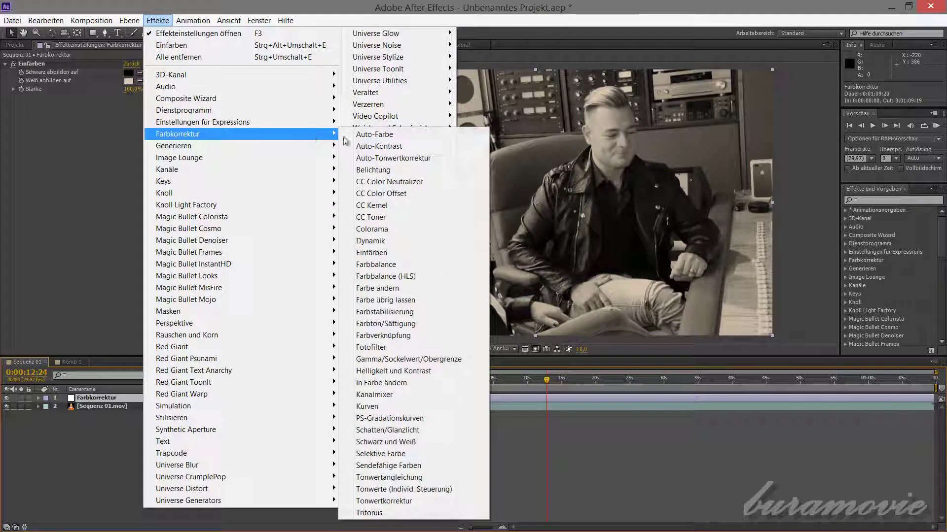
{"action": "left_click", "coordinate": [396, 407]}
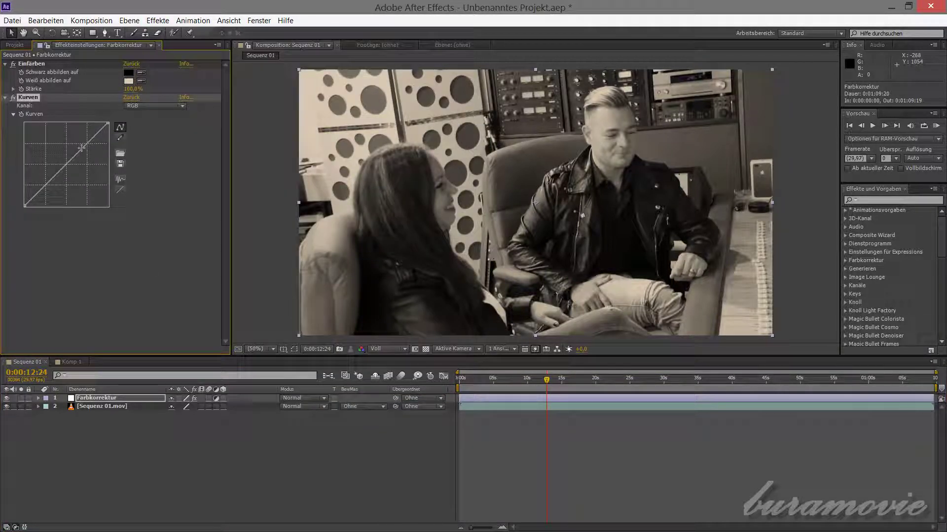
Step: Shape the Kurven effect's RGB curve into a gentle S, raising the highlights and lowering the shadows for more contrast
{"action": "mouse_move", "coordinate": [82, 147]}
{"action": "left_mouse_down"}
{"action": "mouse_move", "coordinate": [87, 155]}
{"action": "mouse_move", "coordinate": [78, 144]}
{"action": "left_mouse_up"}
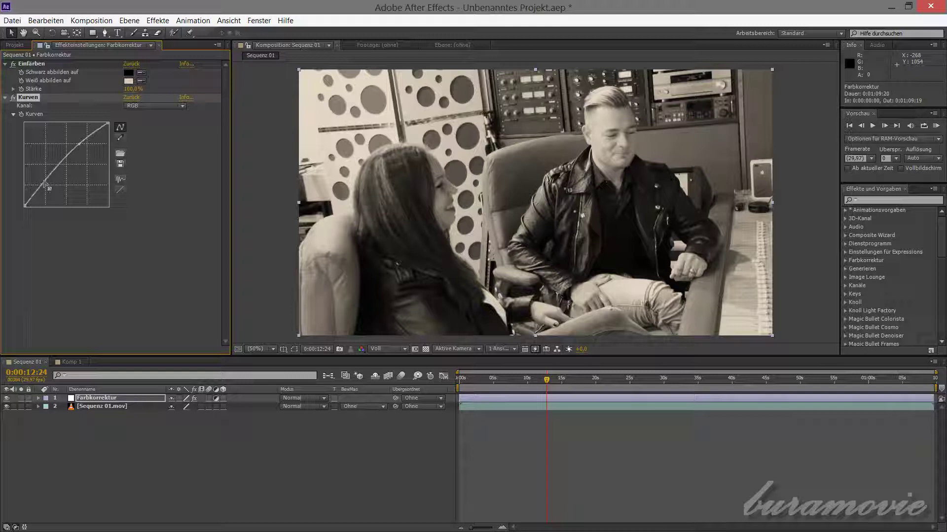
{"action": "left_click_drag", "start_coordinate": [45, 185], "coordinate": [49, 185]}
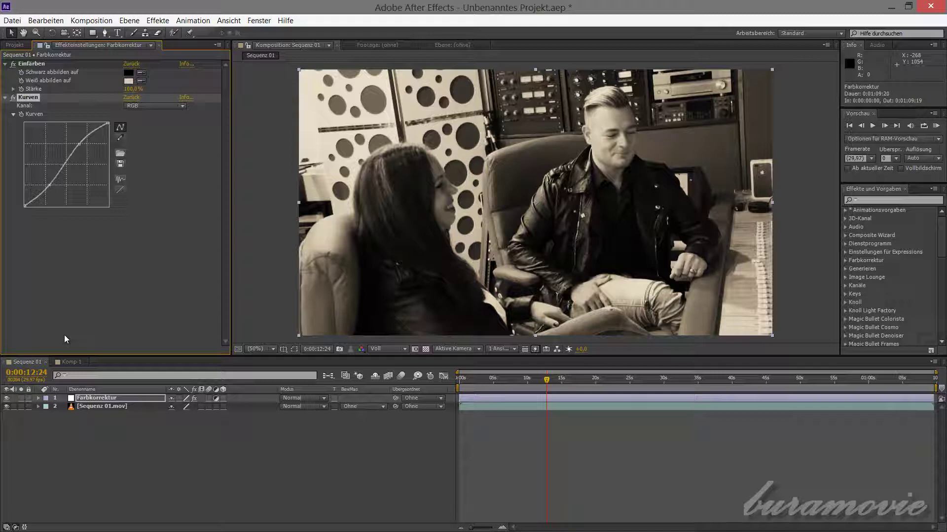
{"action": "key", "text": "super+c"}
Step: At 0:00:33:00, apply the Korn hinzufügen effect to the Farbkorrektur layer and set its Ansichtsmodus to Endausgabe
{"action": "left_click_drag", "start_coordinate": [547, 385], "coordinate": [590, 397]}
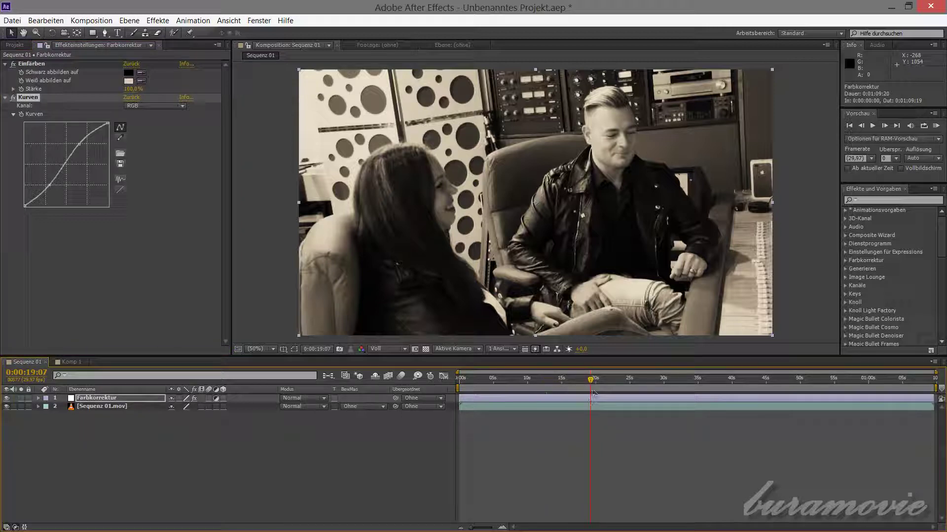
{"action": "left_click_drag", "start_coordinate": [591, 380], "coordinate": [637, 381]}
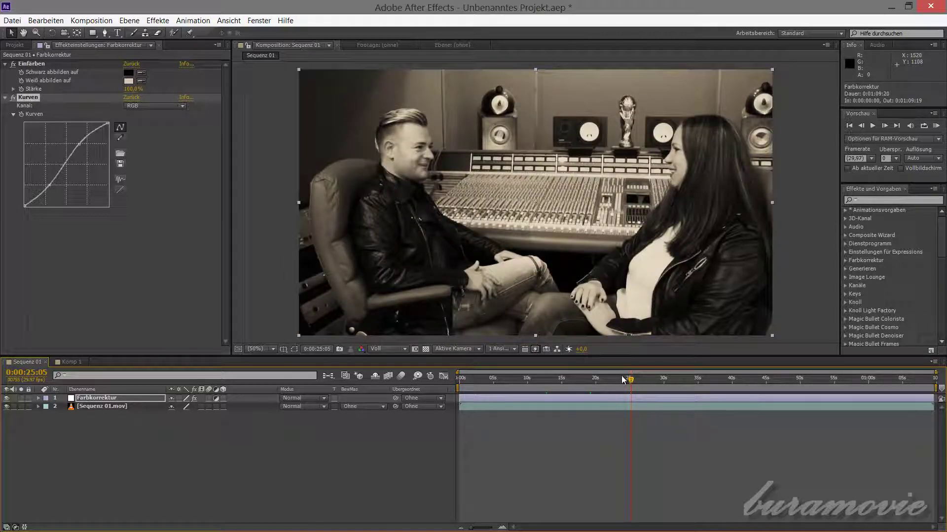
{"action": "left_click_drag", "start_coordinate": [627, 380], "coordinate": [697, 395]}
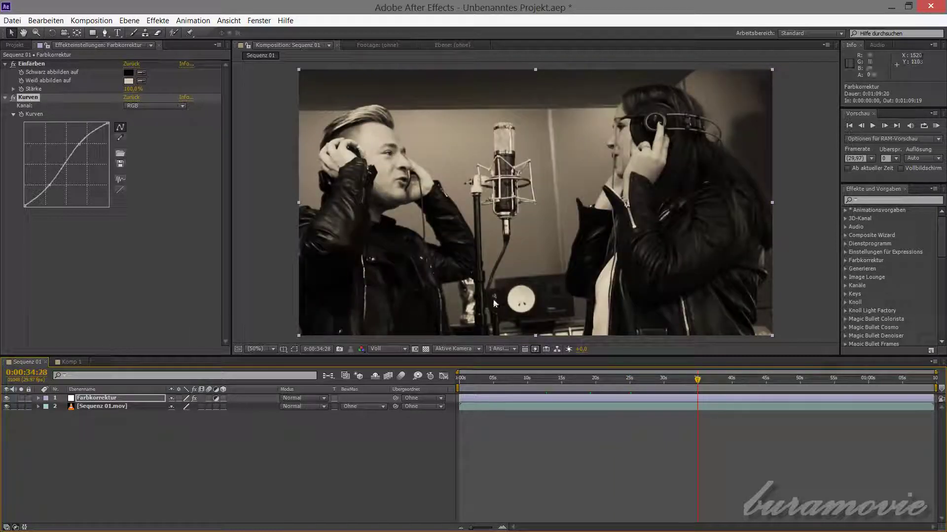
{"action": "left_click_drag", "start_coordinate": [698, 381], "coordinate": [684, 381]}
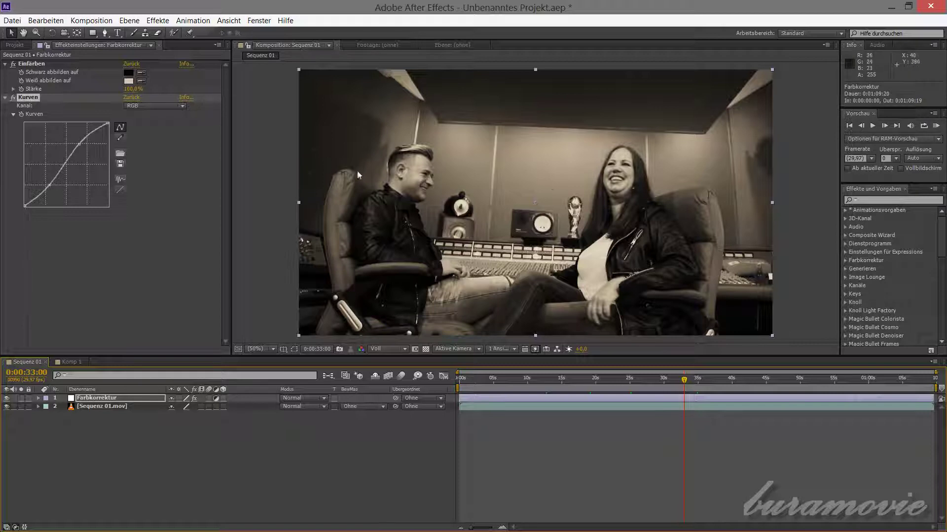
{"action": "left_click", "coordinate": [158, 22]}
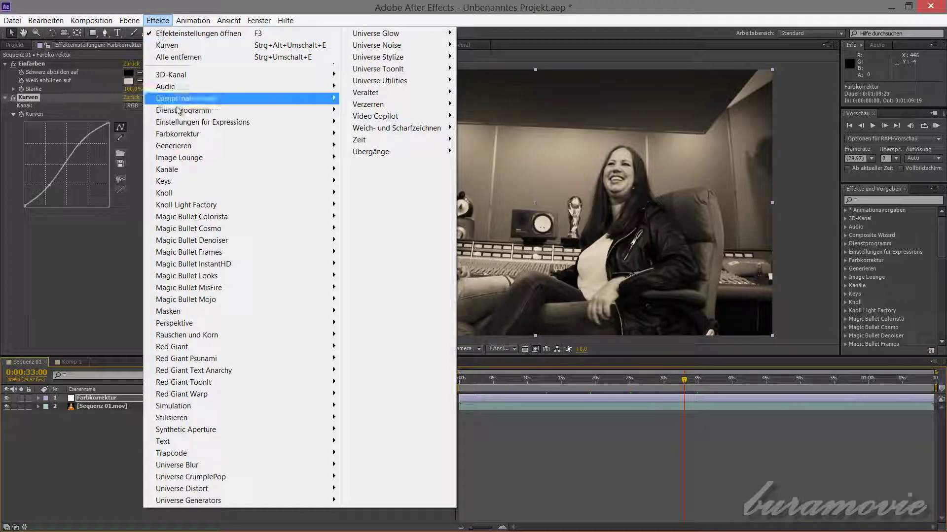
{"action": "mouse_move", "coordinate": [178, 170]}
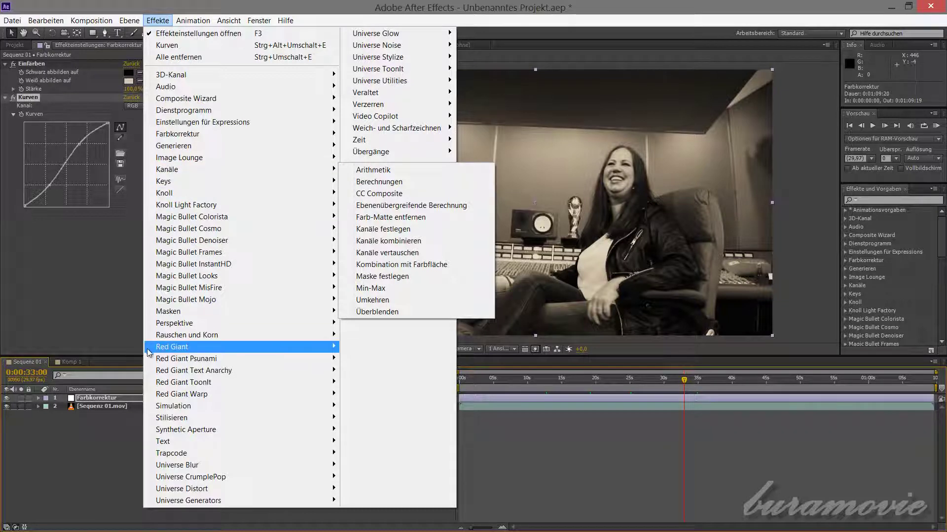
{"action": "mouse_move", "coordinate": [168, 337]}
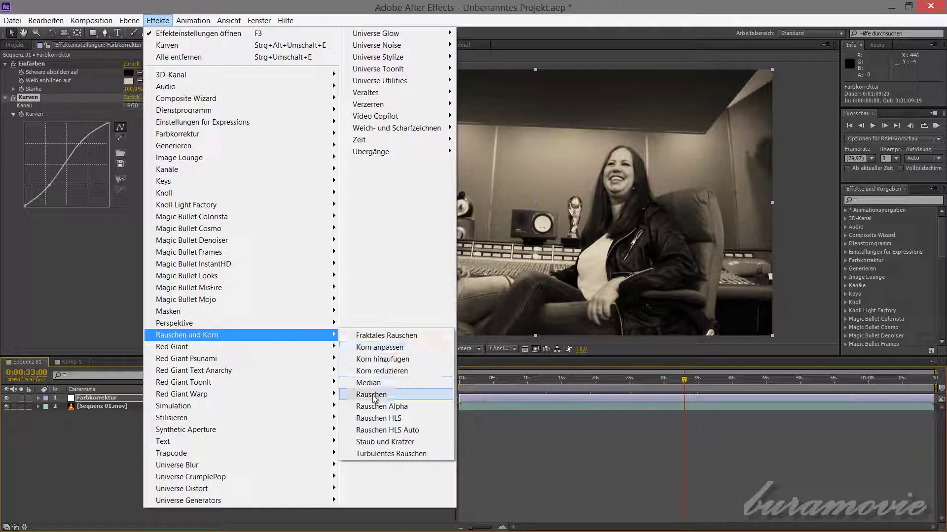
{"action": "left_click", "coordinate": [404, 359]}
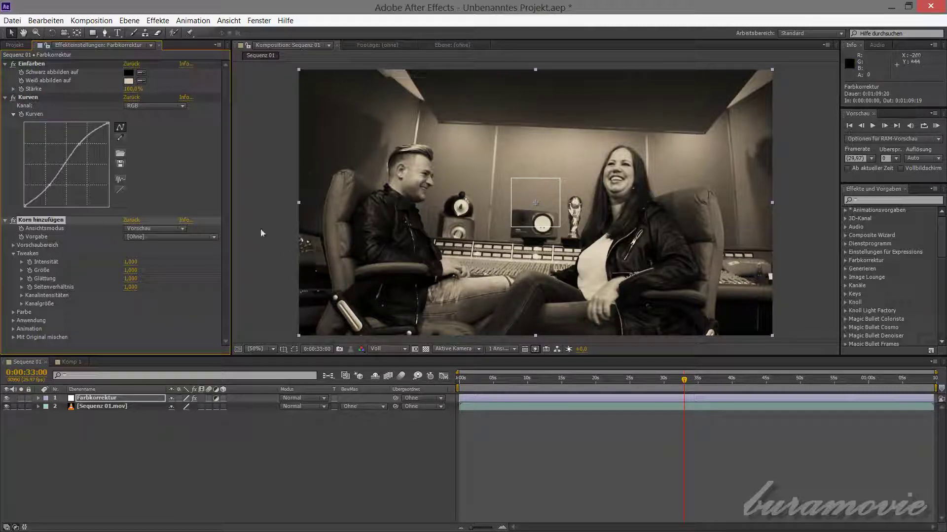
{"action": "left_click", "coordinate": [182, 230]}
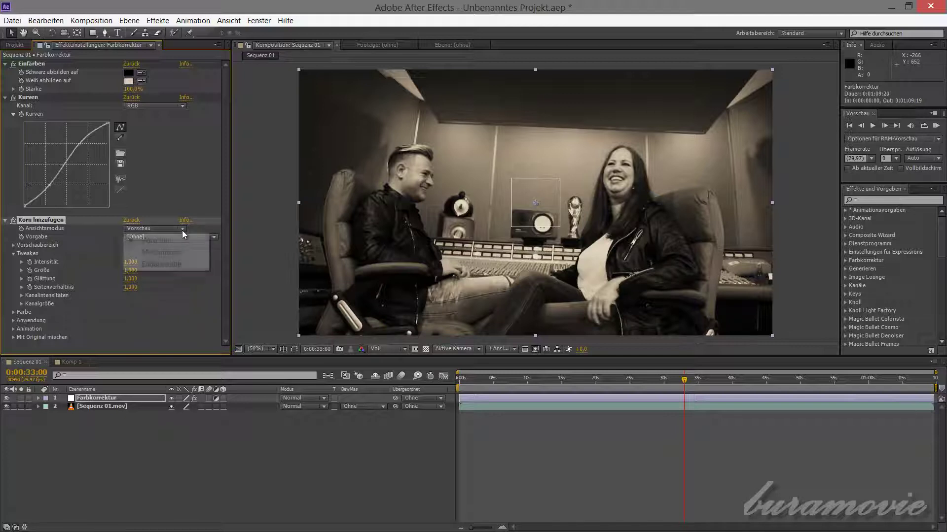
{"action": "left_click", "coordinate": [174, 264]}
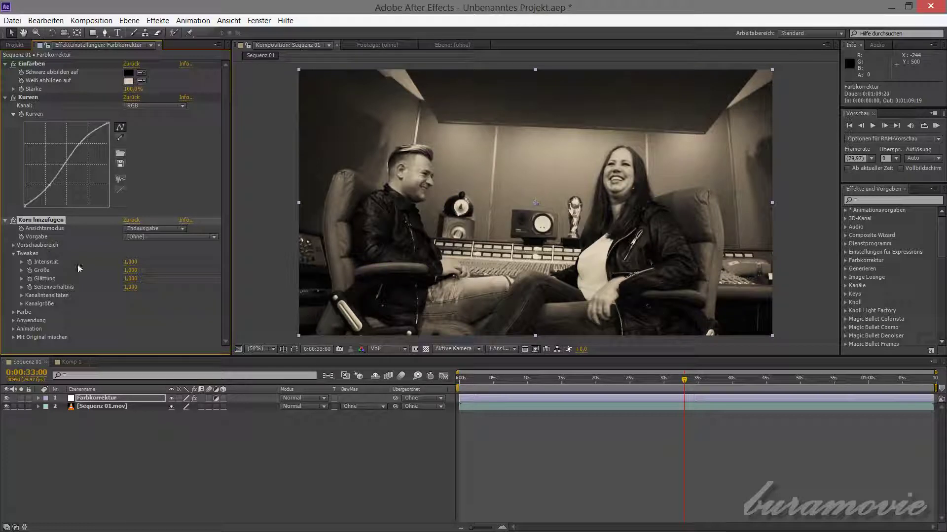
Step: Set the grain's Intensität, Größe, Glättung and Seitenverhältnis each to 1,200
{"action": "left_click", "coordinate": [130, 262]}
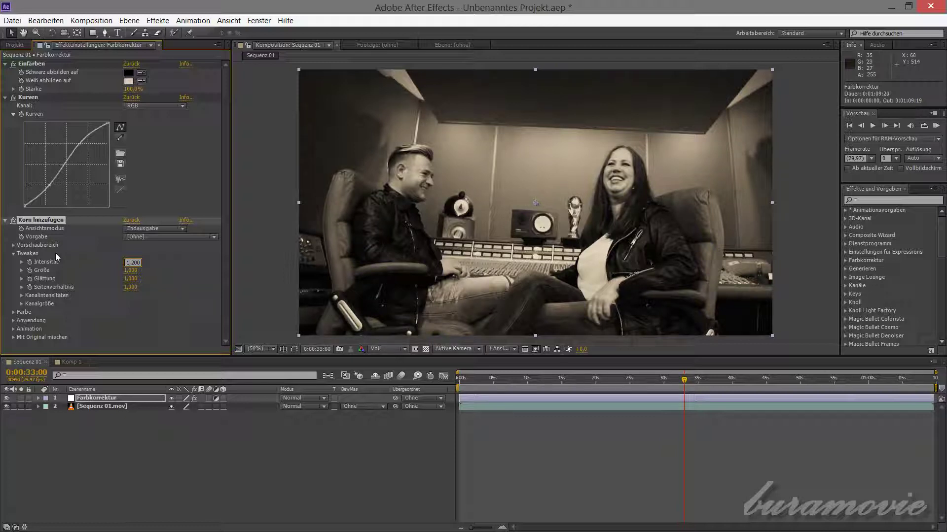
{"action": "key", "text": "Tab"}
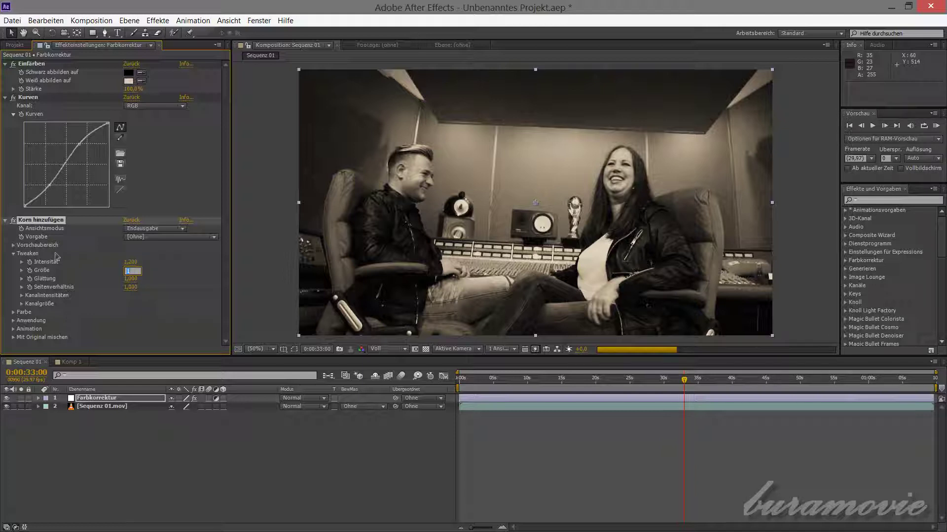
{"action": "type", "text": "1,200"}
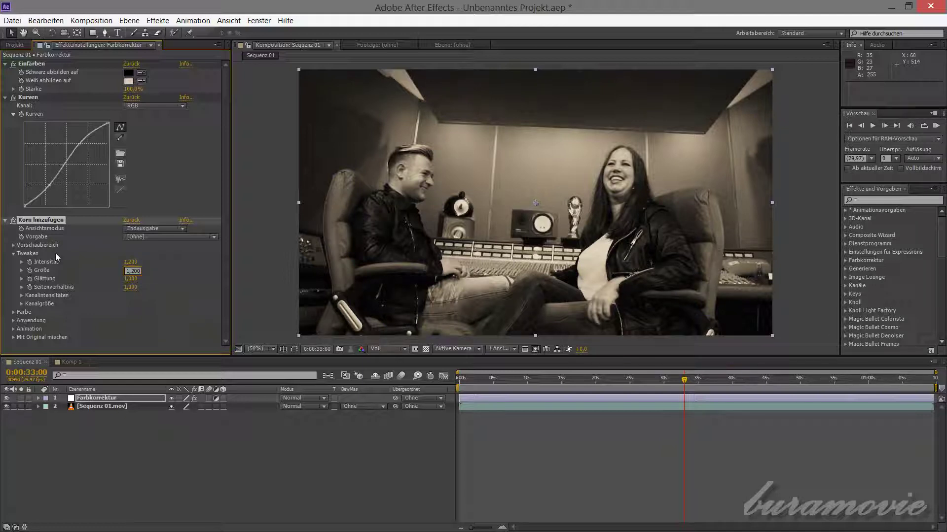
{"action": "key", "text": "Tab"}
{"action": "type", "text": "1,200"}
{"action": "key", "text": "Tab"}
{"action": "type", "text": "1,200"}
{"action": "key", "text": "Return"}
Step: Make the added grain monochromatic in the Farbe settings of Korn hinzufügen
{"action": "left_click", "coordinate": [14, 314]}
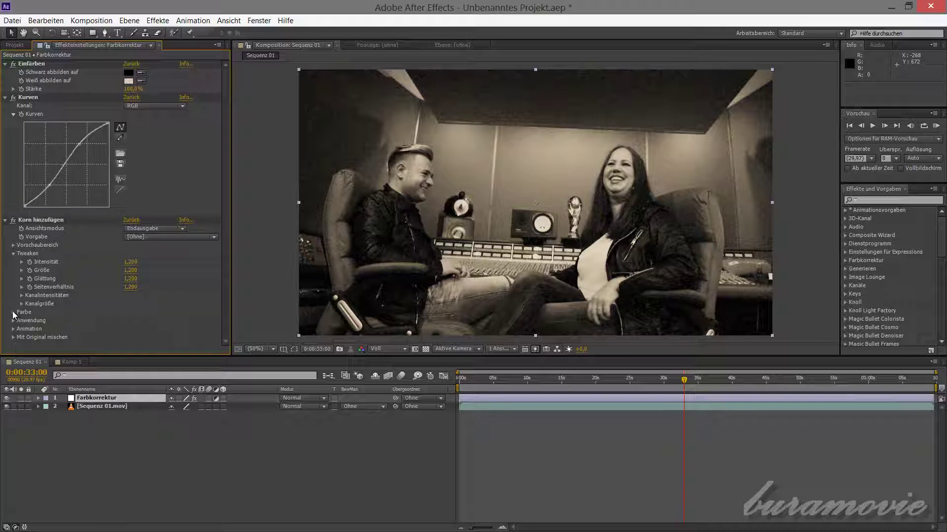
{"action": "left_click", "coordinate": [13, 313]}
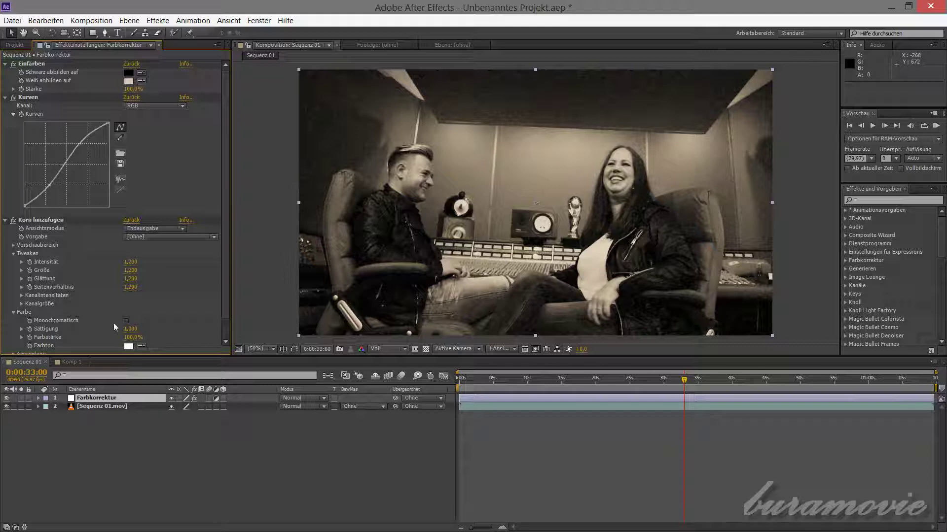
{"action": "left_click", "coordinate": [126, 321]}
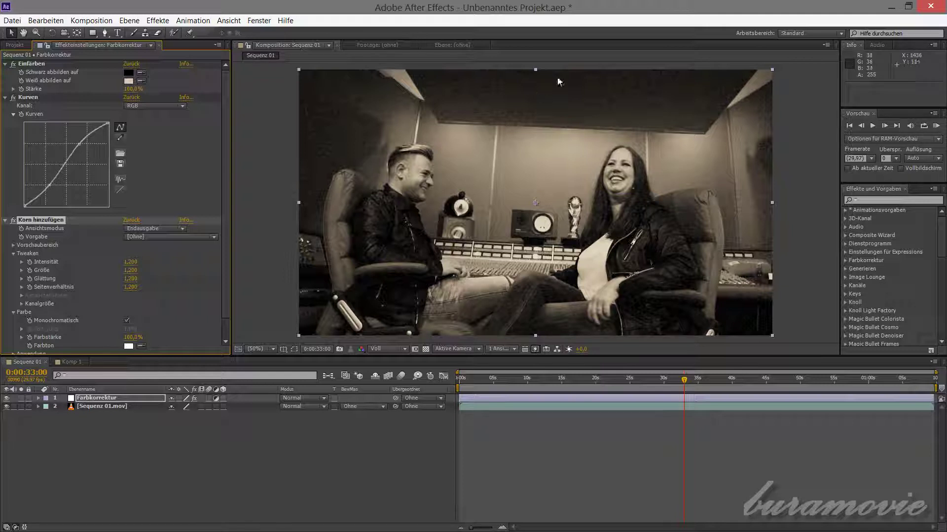
Step: Preview the composition with the added grain from the beginning, stopping at 0:00:11:03
{"action": "left_click", "coordinate": [655, 379]}
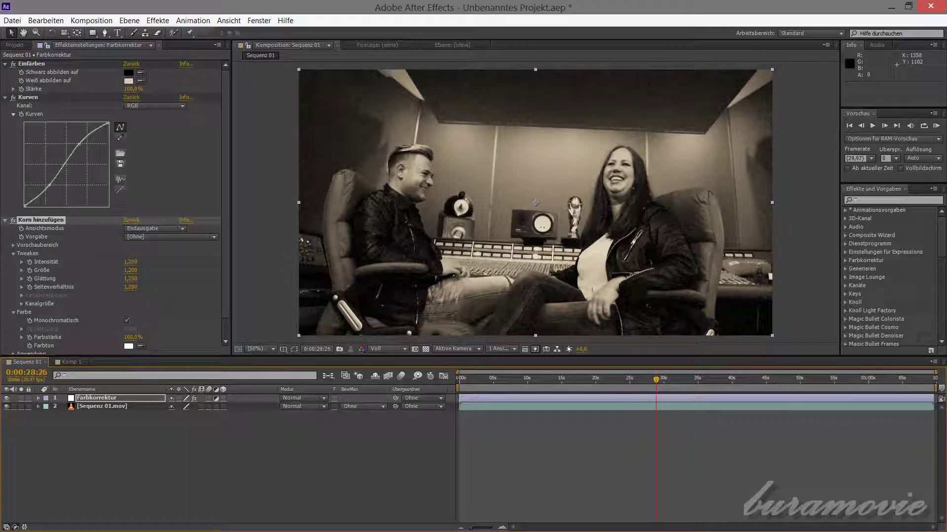
{"action": "left_click", "coordinate": [873, 126]}
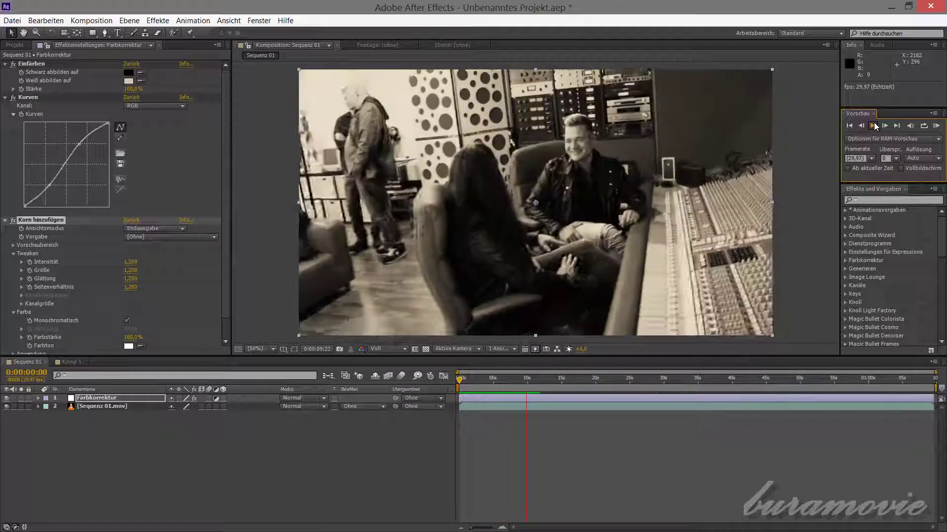
{"action": "left_click", "coordinate": [873, 126]}
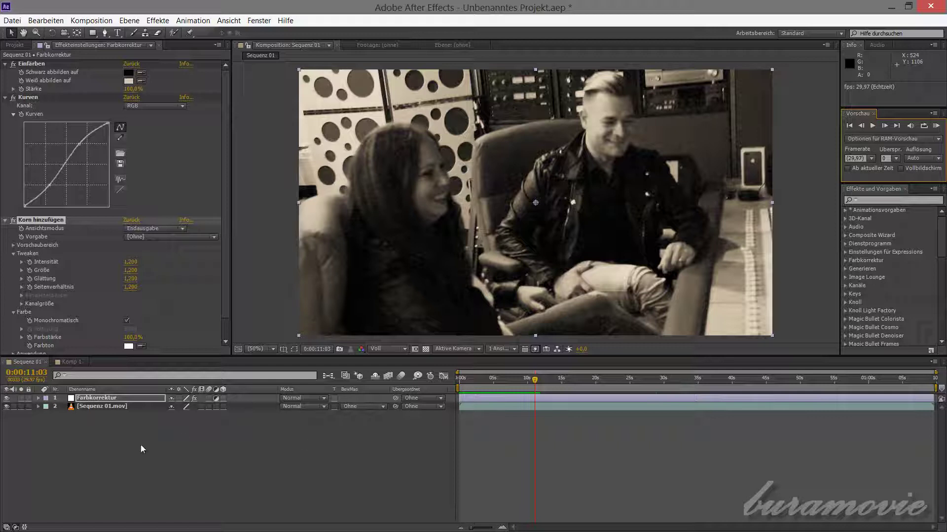
Step: Add the expression wiggle(25,25) to the Deckkraft property of the Sequenz 01.mov layer
{"action": "left_click", "coordinate": [97, 406]}
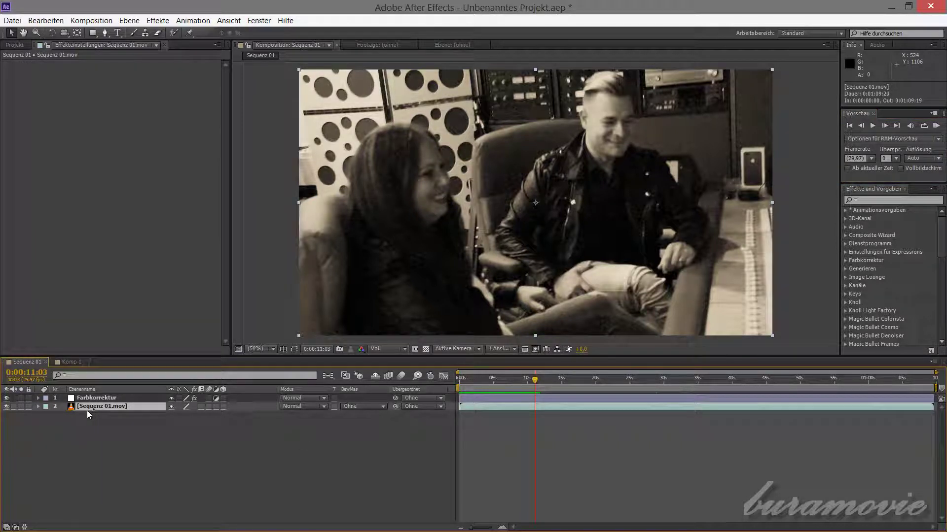
{"action": "left_click", "coordinate": [38, 407]}
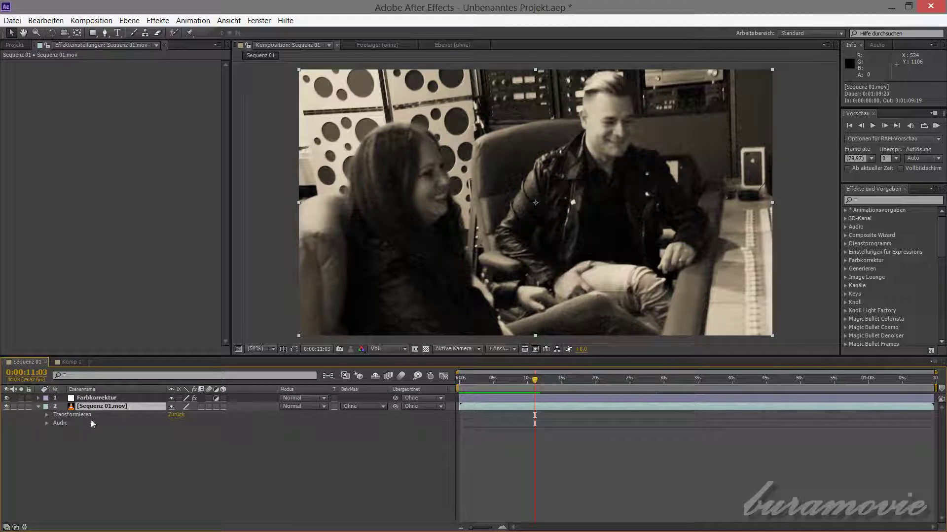
{"action": "left_click", "coordinate": [47, 415]}
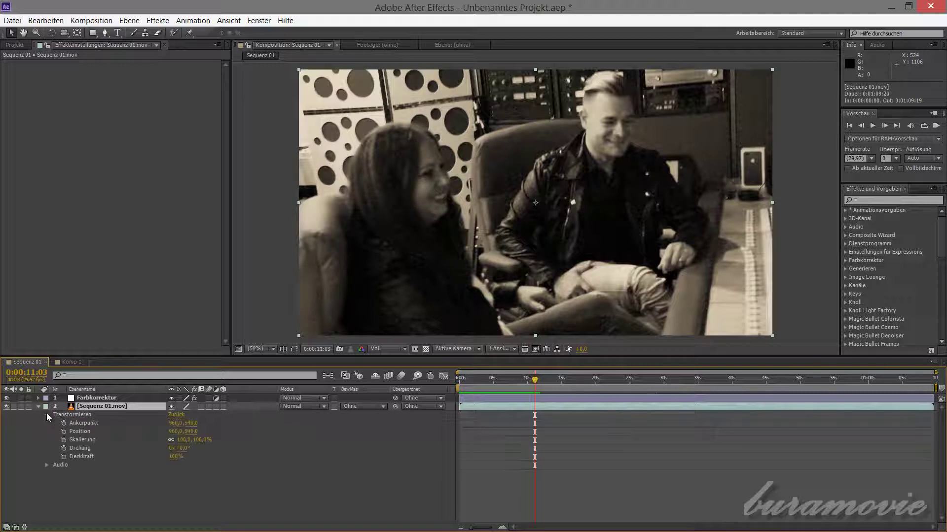
{"action": "left_click", "coordinate": [65, 457], "text": "alt"}
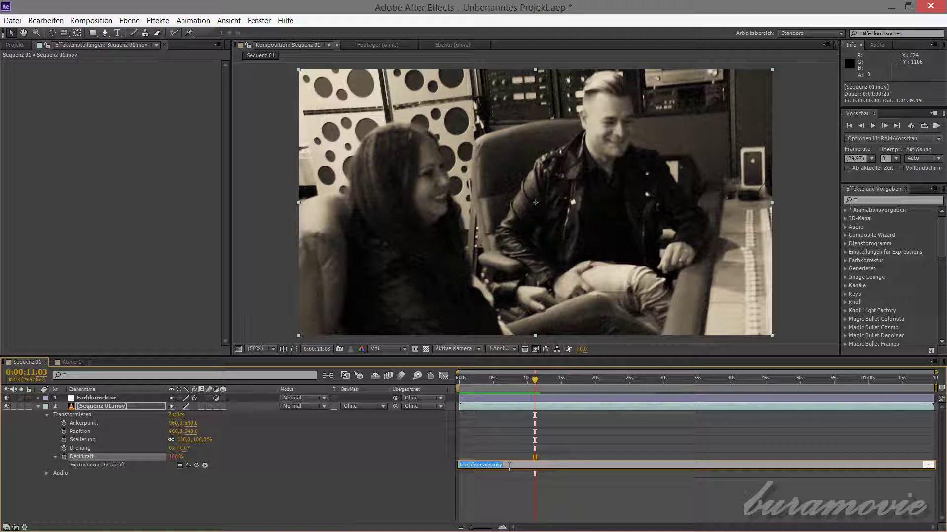
{"action": "type", "text": "wiggle(25,25"}
Step: Preview the opacity flicker from 0:00:00:00, stop at 0:00:11:28 and deselect all layers
{"action": "left_click_drag", "start_coordinate": [534, 384], "coordinate": [459, 380]}
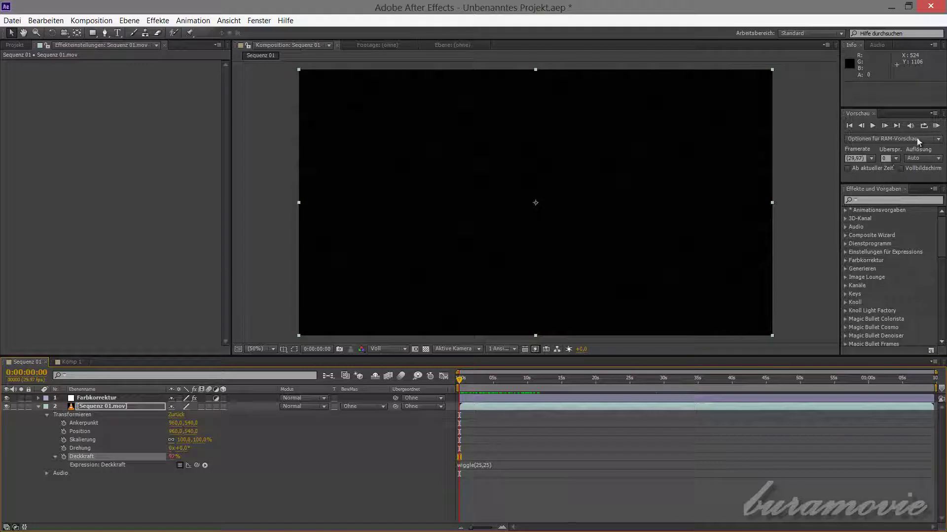
{"action": "left_click", "coordinate": [916, 138]}
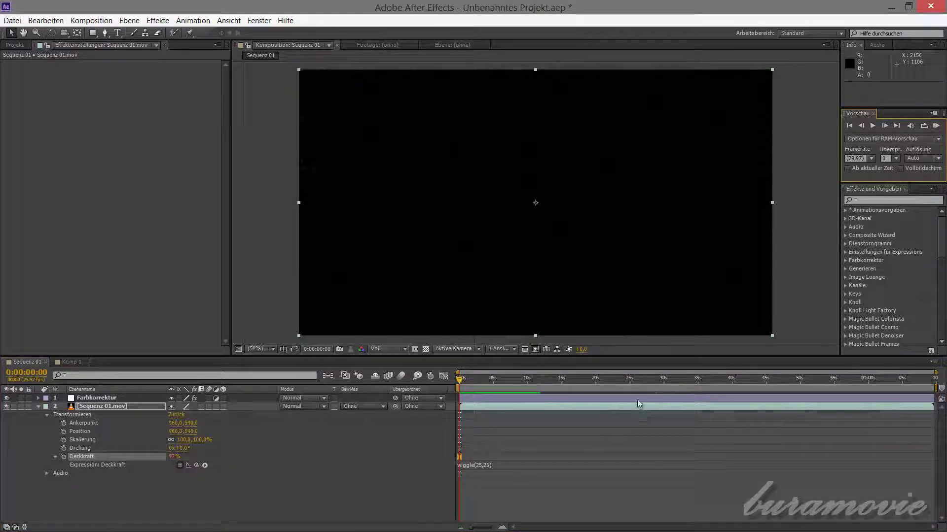
{"action": "left_click", "coordinate": [873, 127]}
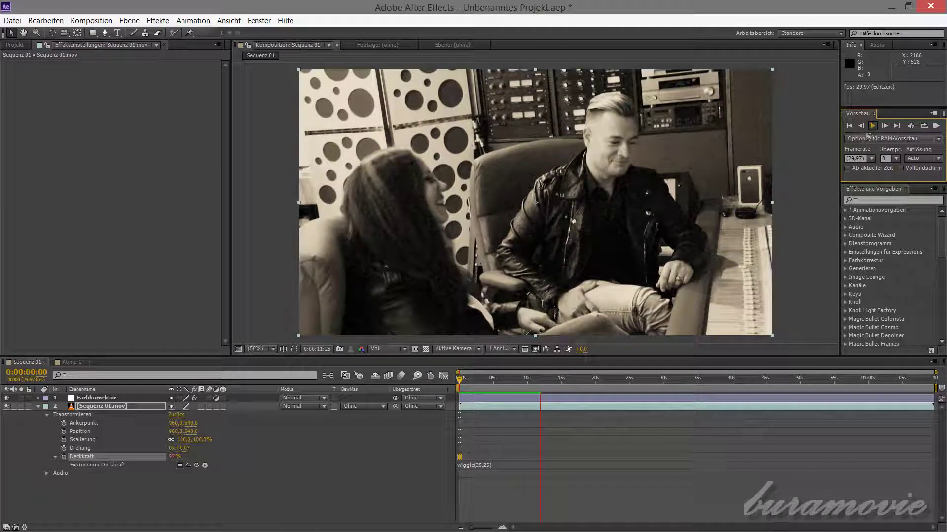
{"action": "left_click", "coordinate": [874, 125]}
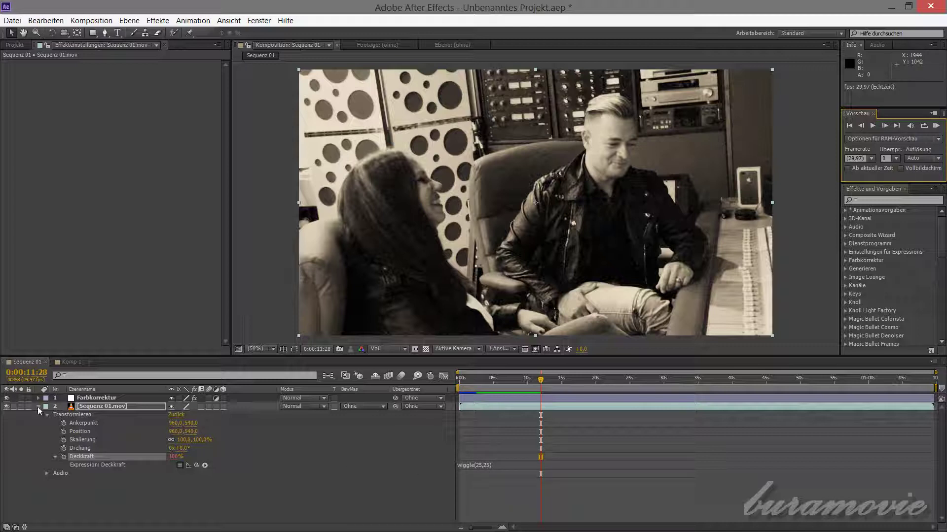
{"action": "key", "text": "F2"}
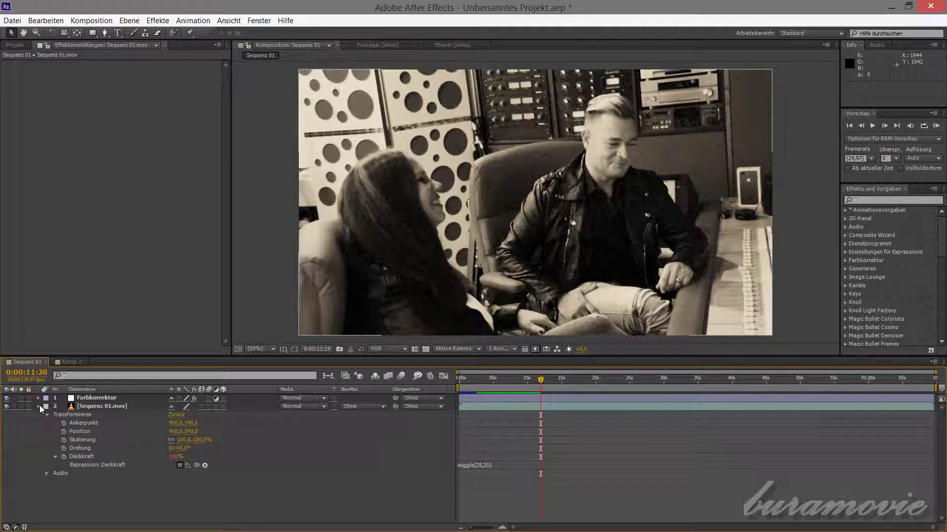
Step: Collapse the footage layer's properties and create a black, composition-sized solid named Kratzer u Linien
{"action": "left_click", "coordinate": [39, 406]}
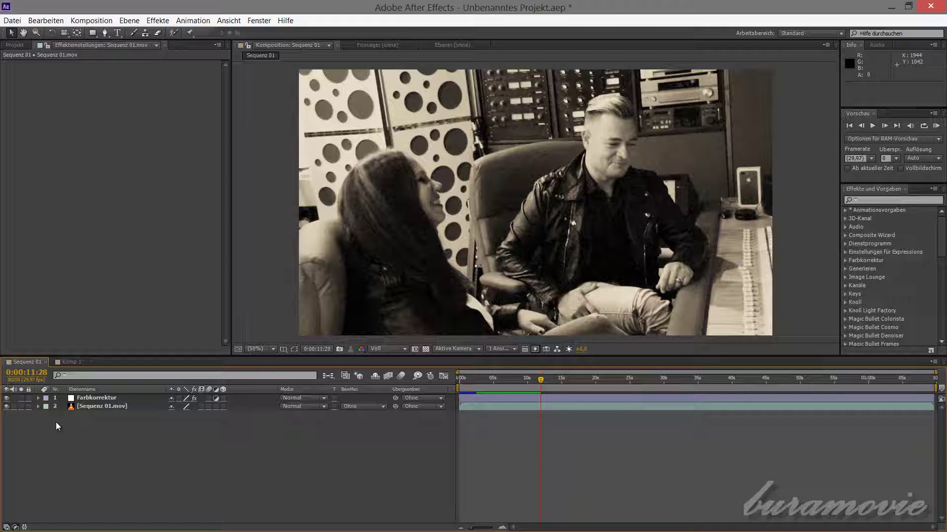
{"action": "right_click", "coordinate": [239, 459]}
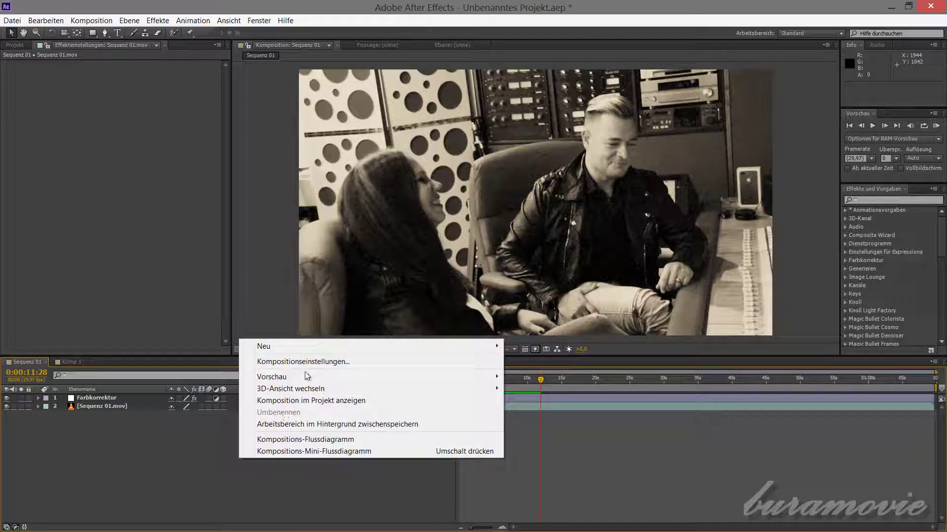
{"action": "mouse_move", "coordinate": [341, 346]}
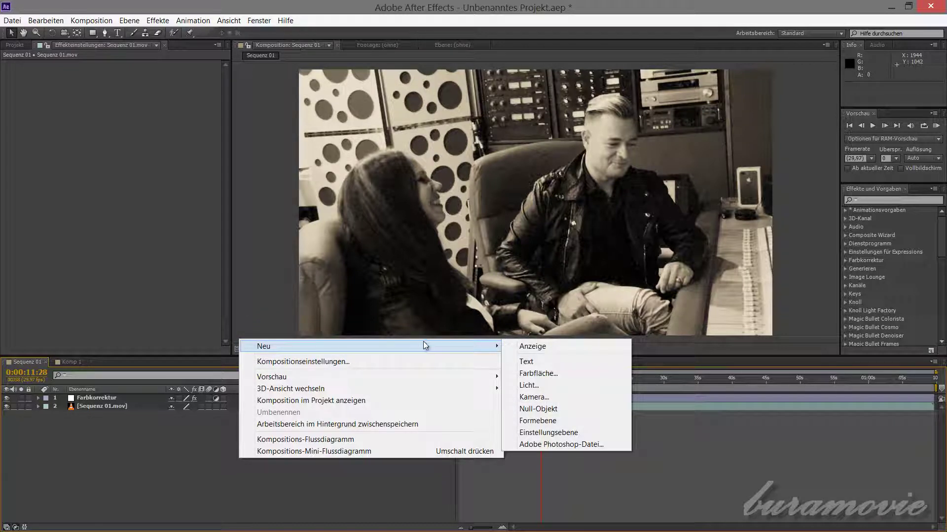
{"action": "left_click", "coordinate": [533, 374]}
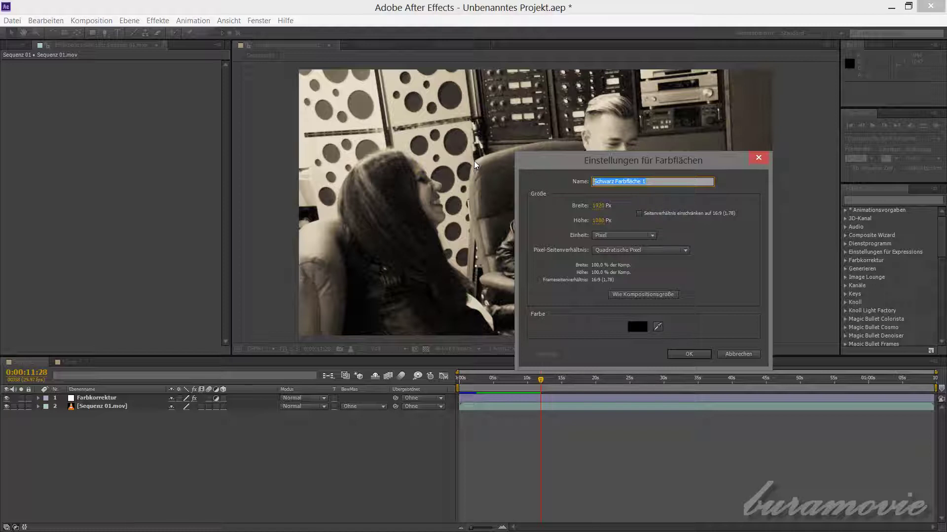
{"action": "type", "text": "Krat"}
{"action": "type", "text": "zer u Linien"}
{"action": "left_click", "coordinate": [637, 327]}
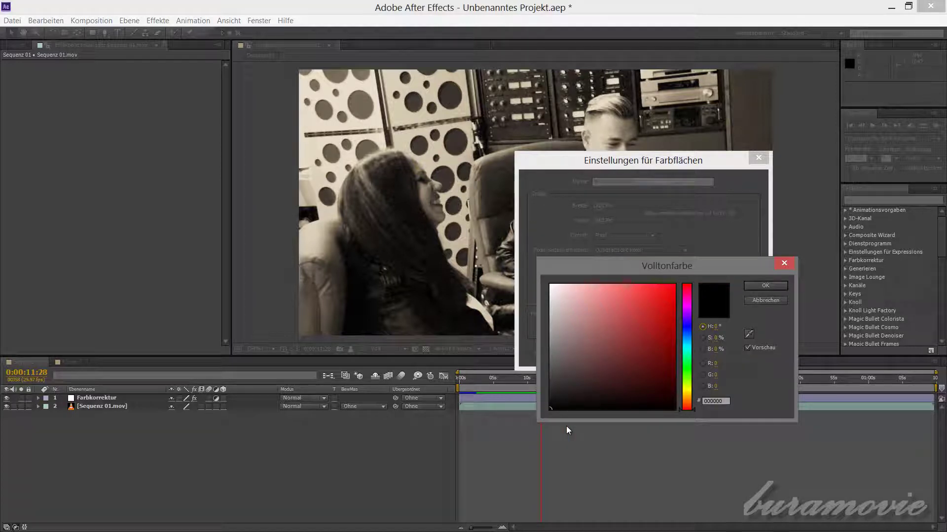
{"action": "left_click", "coordinate": [765, 287]}
{"action": "left_click", "coordinate": [702, 355]}
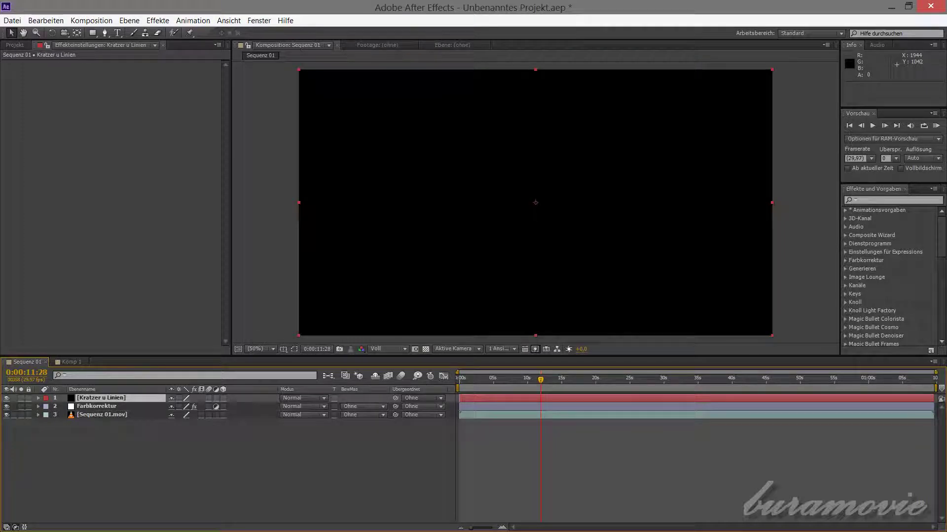
Step: Apply the Fraktales Rauschen effect to the Kratzer u Linien layer
{"action": "left_click", "coordinate": [117, 402]}
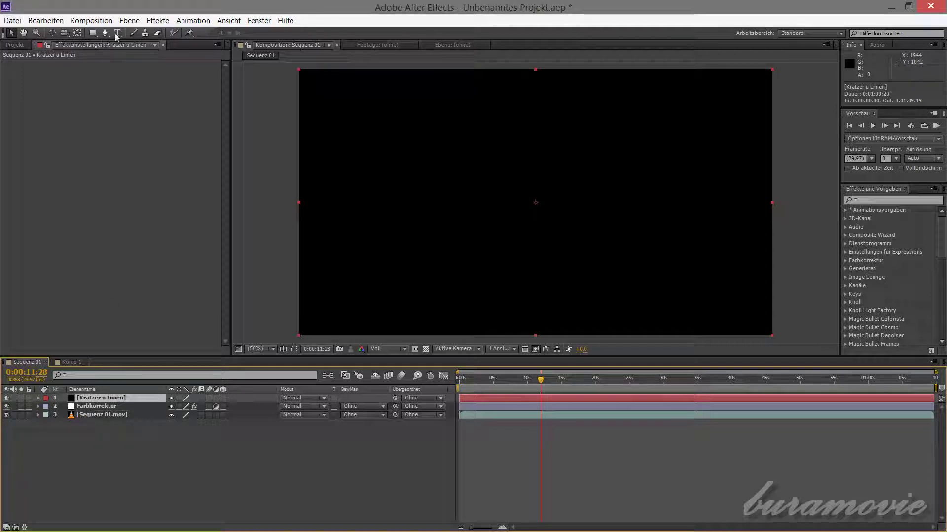
{"action": "left_click", "coordinate": [156, 22]}
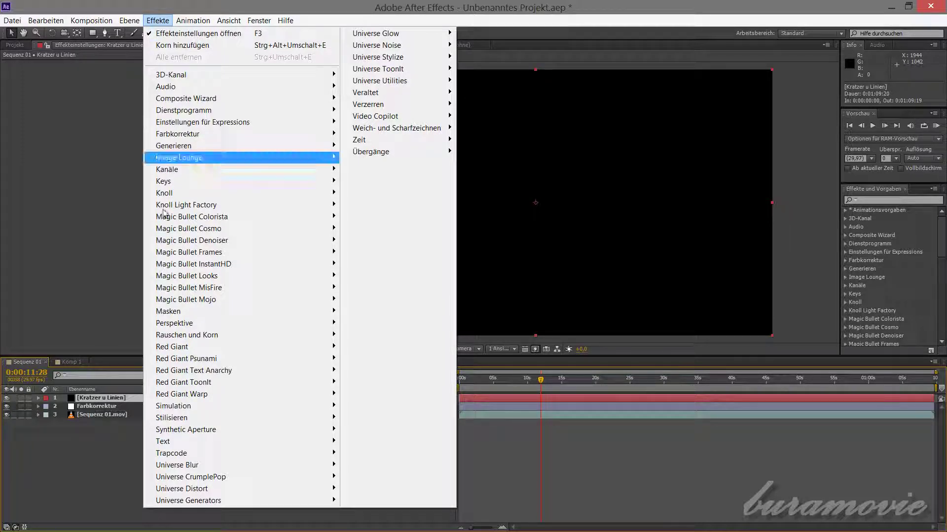
{"action": "mouse_move", "coordinate": [201, 335]}
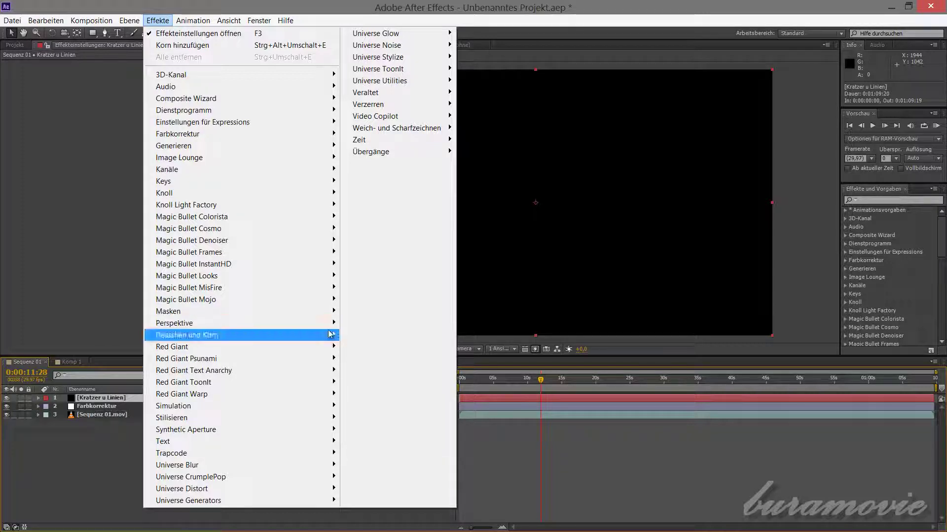
{"action": "mouse_move", "coordinate": [330, 334]}
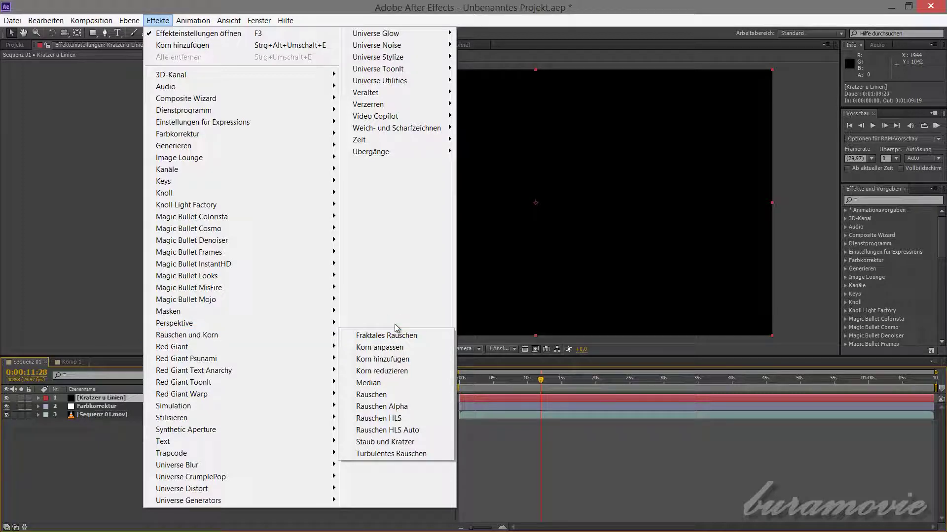
{"action": "left_click", "coordinate": [361, 336]}
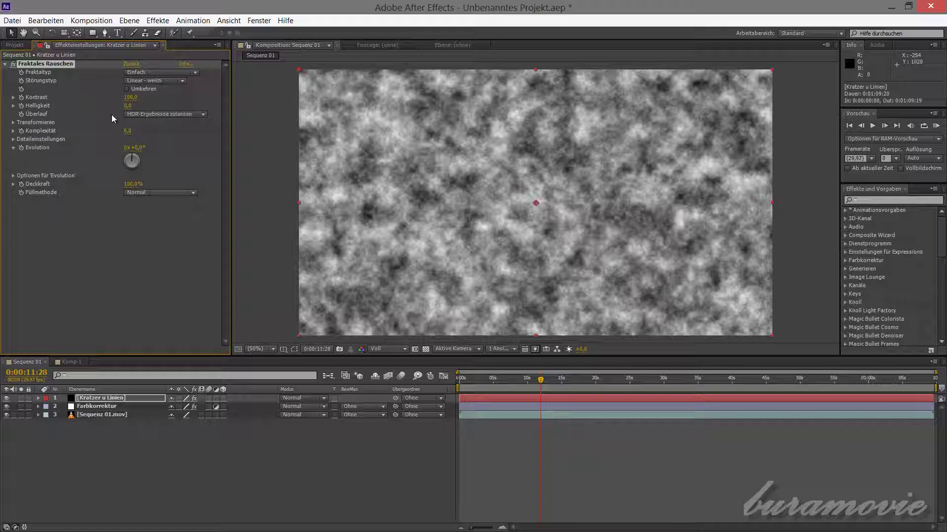
Step: Set the Fraktales Rauschen Kontrast to 250 and its Helligkeit to -100
{"action": "left_click", "coordinate": [130, 99]}
{"action": "type", "text": "250"}
{"action": "key", "text": "Return"}
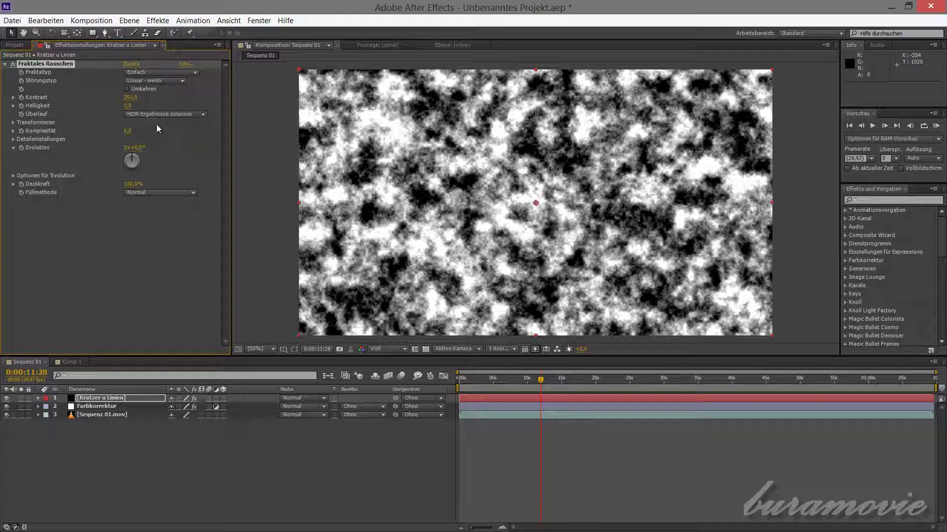
{"action": "left_click", "coordinate": [127, 105]}
{"action": "type", "text": "100"}
{"action": "key", "text": "Return"}
{"action": "key", "text": "Return"}
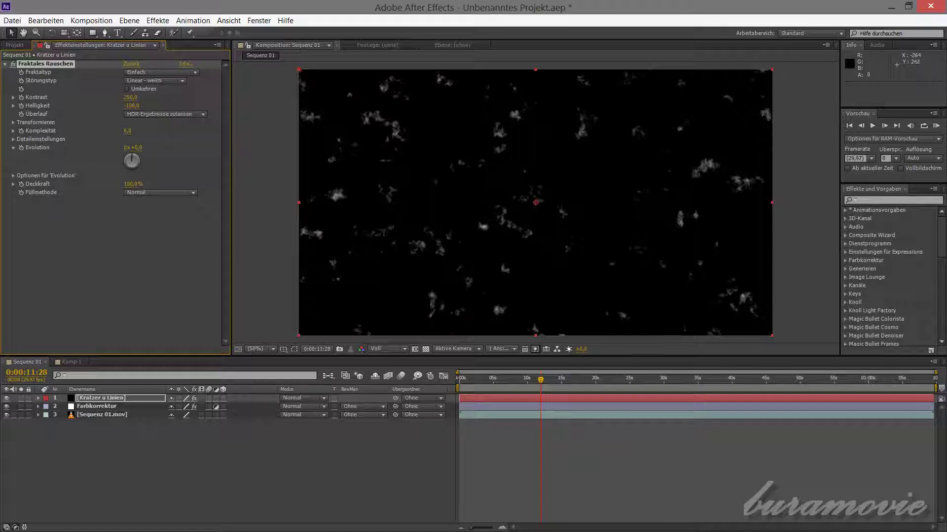
Step: Turn off uniform scaling in the noise's Transformieren settings and set Skalierungsbreite to 1 and Skalierungshöhe to 10000
{"action": "left_click", "coordinate": [12, 127]}
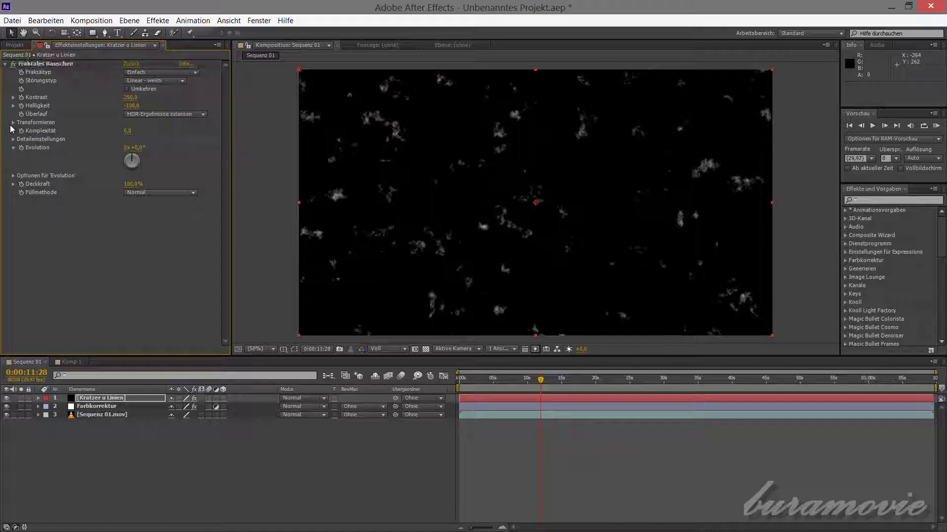
{"action": "left_click", "coordinate": [13, 122]}
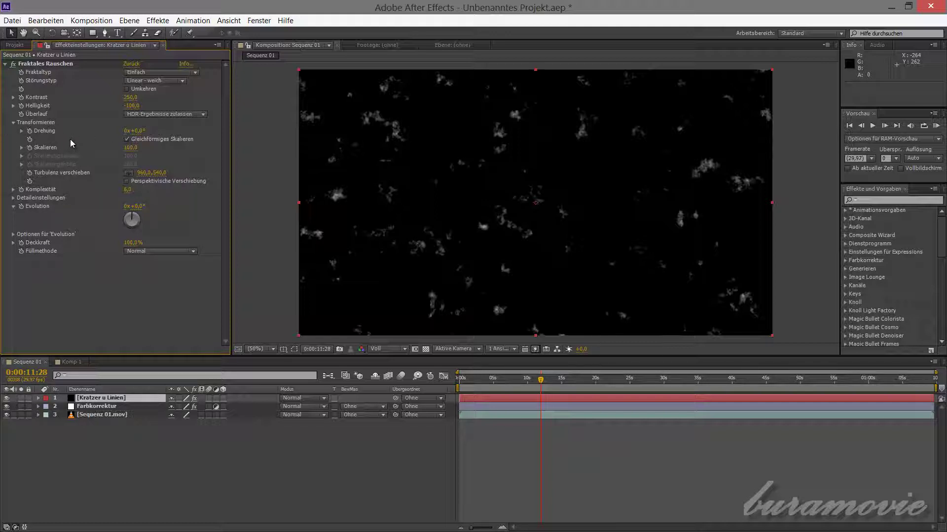
{"action": "left_click", "coordinate": [126, 139]}
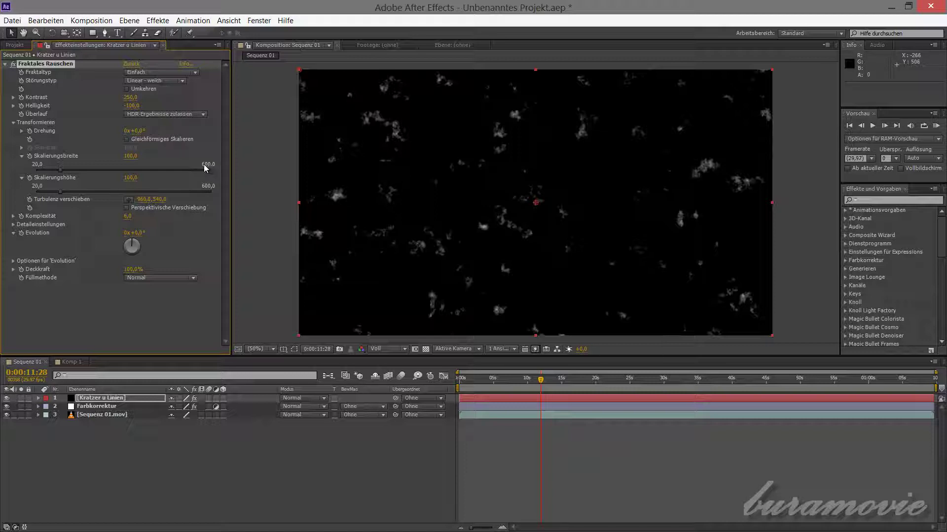
{"action": "left_click", "coordinate": [130, 157]}
{"action": "type", "text": "1"}
{"action": "key", "text": "Return"}
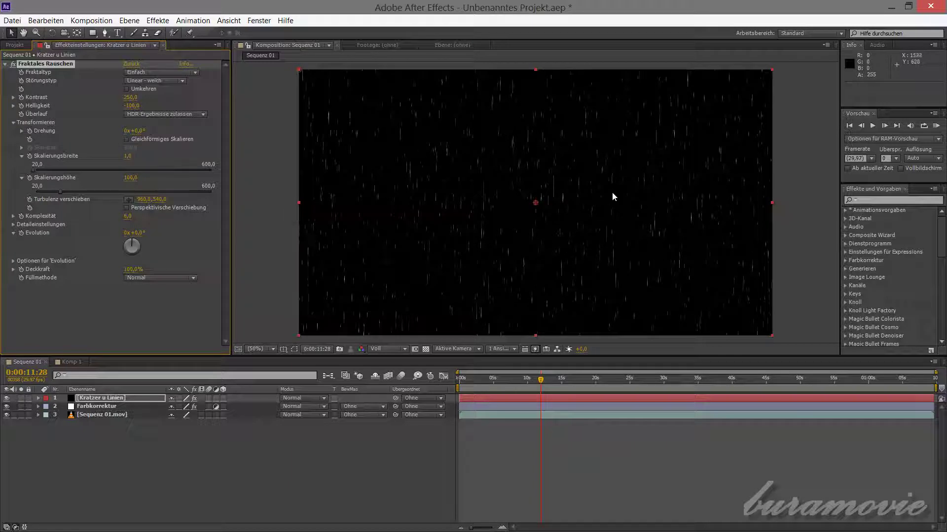
{"action": "left_click", "coordinate": [127, 178]}
{"action": "type", "text": "10,0"}
{"action": "type", "text": "0"}
{"action": "key", "text": "Return"}
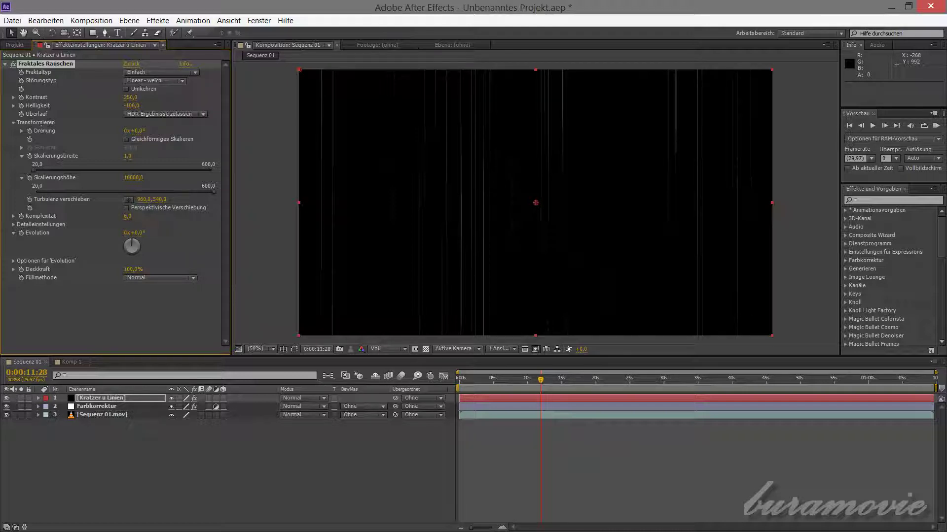
Step: Add the expression time*100 to the Evolution property of Fraktales Rauschen and collapse the layer's properties
{"action": "left_click", "coordinate": [21, 233], "text": "alt"}
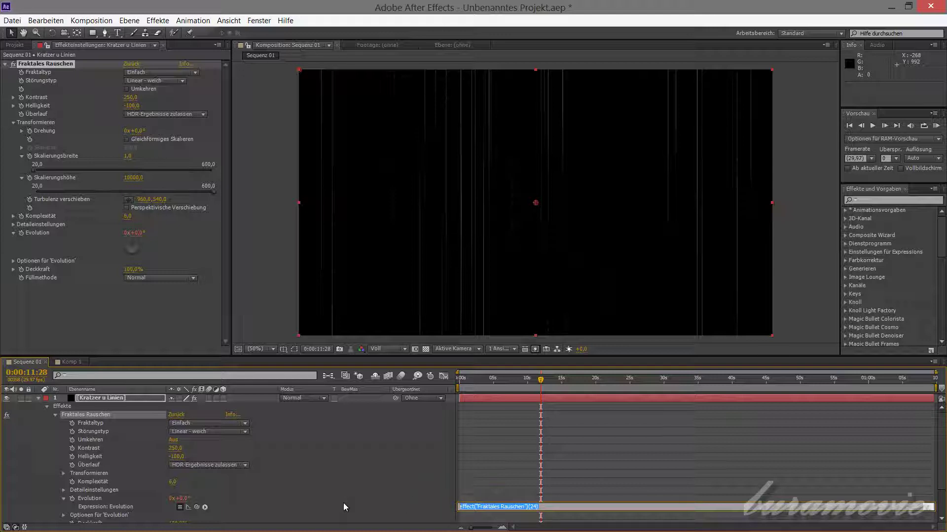
{"action": "type", "text": "time"}
{"action": "type", "text": "*100"}
{"action": "left_click", "coordinate": [39, 399]}
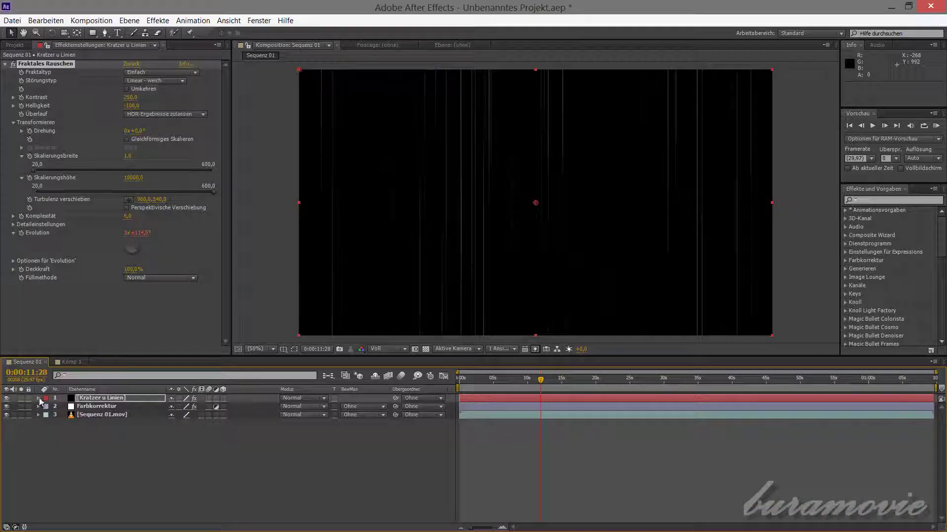
Step: Hide the Farbkorrektur and Sequenz 01.mov layers and preview the animated scratch lines on their own
{"action": "left_click", "coordinate": [7, 406]}
{"action": "left_click", "coordinate": [7, 415]}
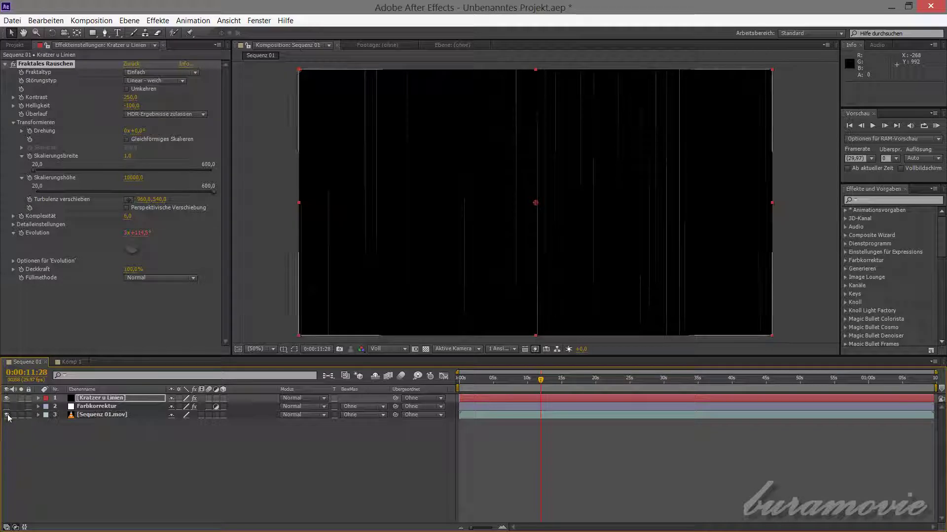
{"action": "left_click", "coordinate": [872, 125]}
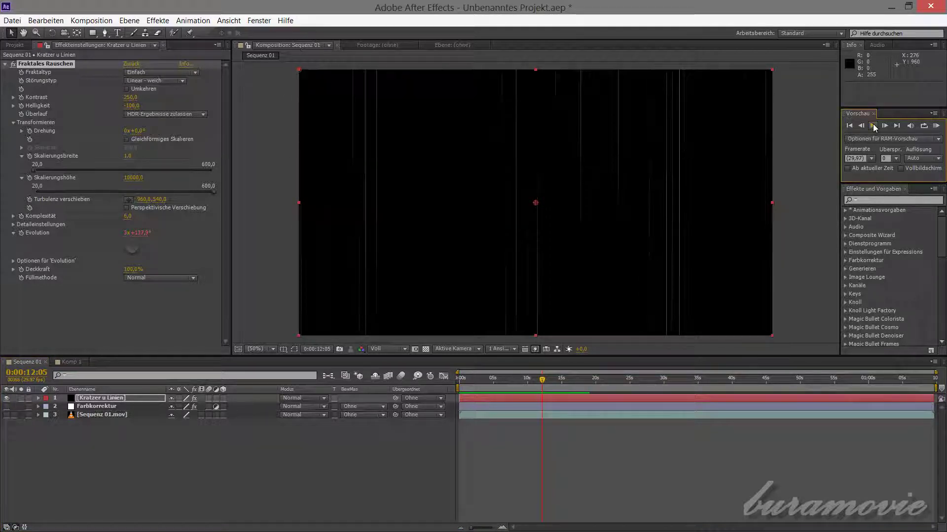
{"action": "key", "text": "e"}
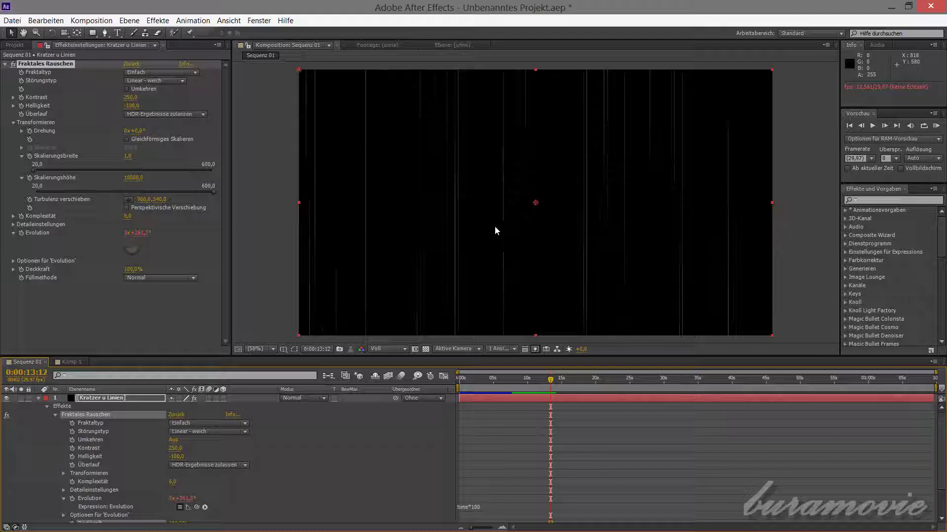
Step: Set the blending mode of the Kratzer u Linien layer to Addieren
{"action": "left_click", "coordinate": [321, 397]}
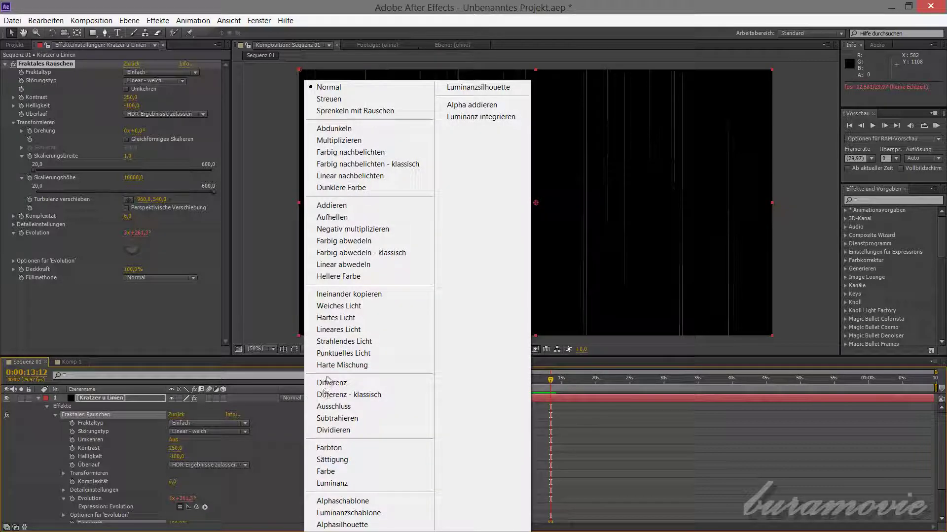
{"action": "left_click", "coordinate": [289, 400]}
{"action": "left_click", "coordinate": [289, 400]}
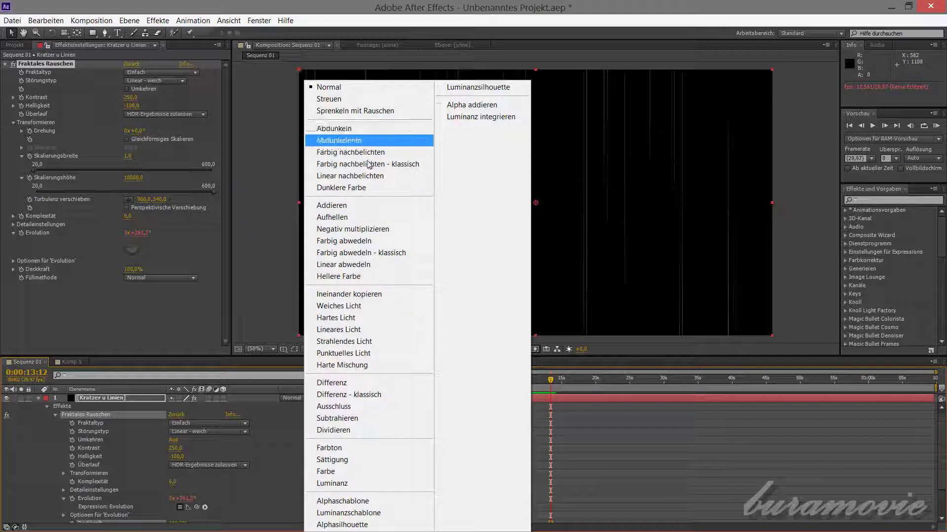
{"action": "left_click", "coordinate": [357, 205]}
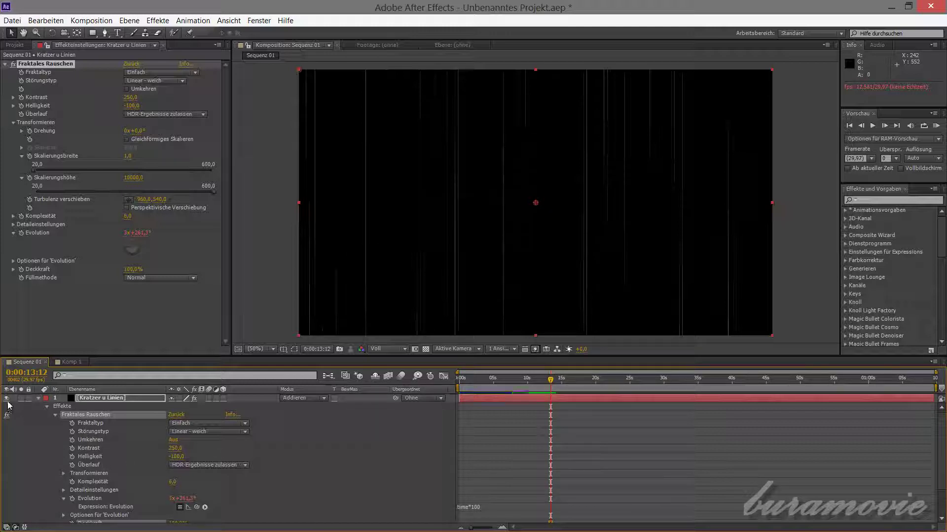
Step: Return to the composition start and scrub to 0:00:07:18 to check the scratch lines over the footage
{"action": "key", "text": "Home"}
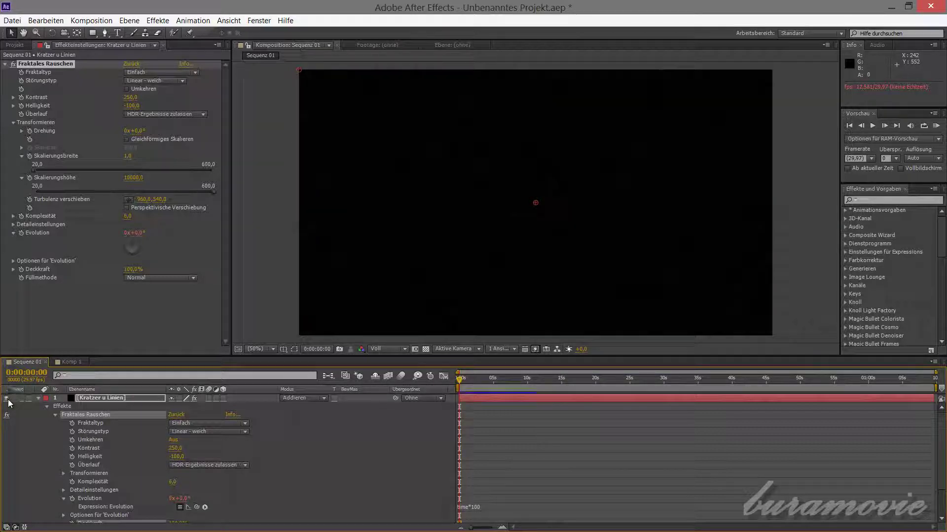
{"action": "left_click", "coordinate": [7, 399]}
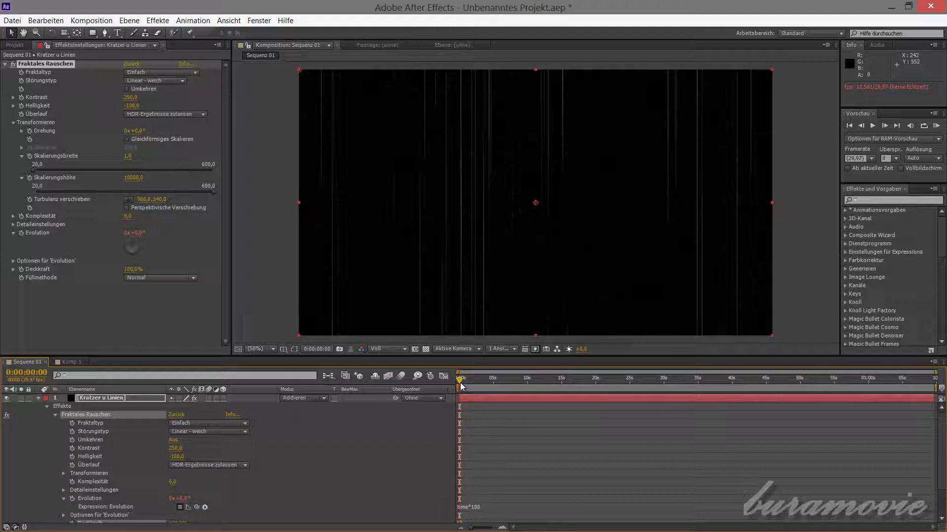
{"action": "left_click_drag", "start_coordinate": [462, 389], "coordinate": [512, 389]}
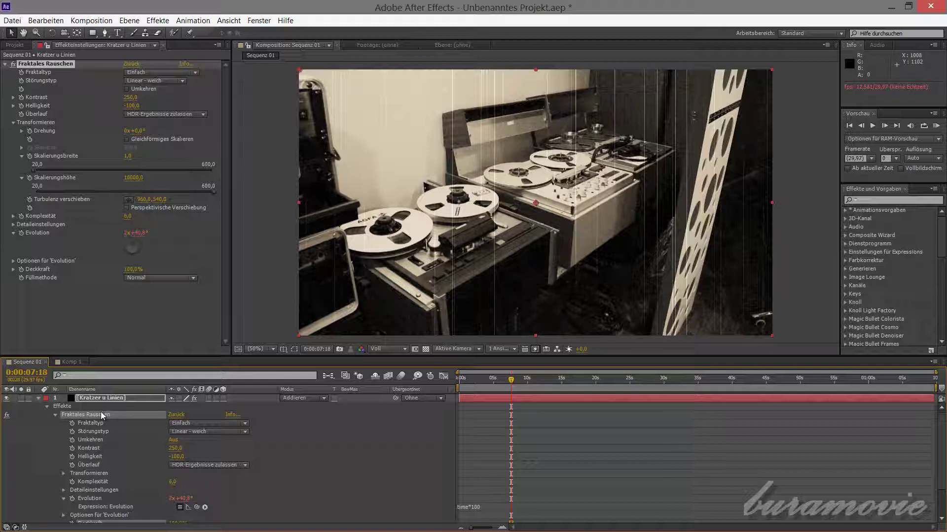
Step: Reduce the Deckkraft of the Fraktales Rauschen effect to 41% and collapse the Kratzer u Linien layer's properties
{"action": "scroll", "coordinate": [131, 460], "scroll_direction": "down", "scroll_amount": 1}
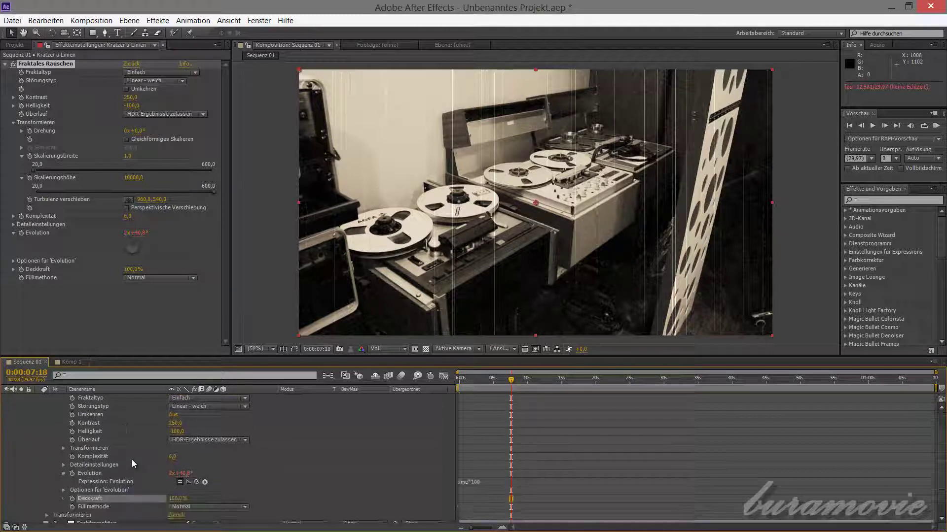
{"action": "left_click", "coordinate": [102, 499]}
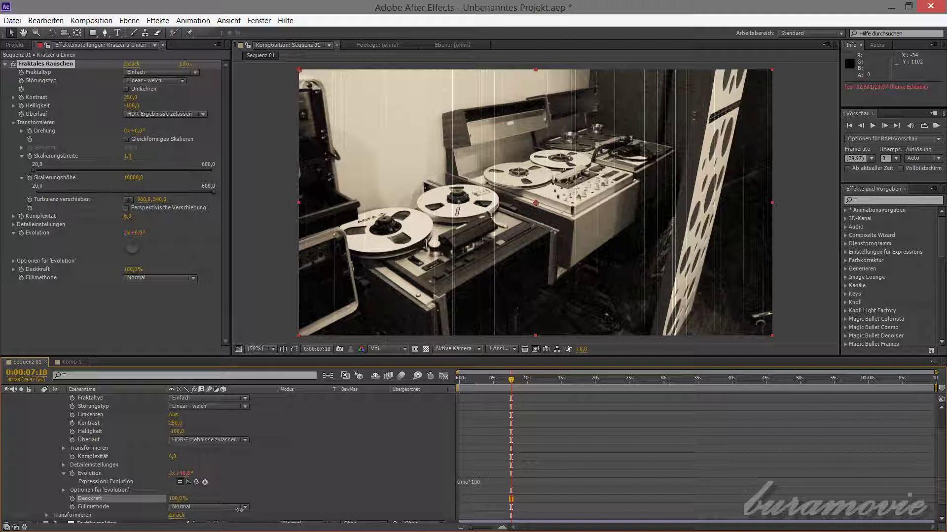
{"action": "left_click_drag", "start_coordinate": [170, 499], "coordinate": [199, 499]}
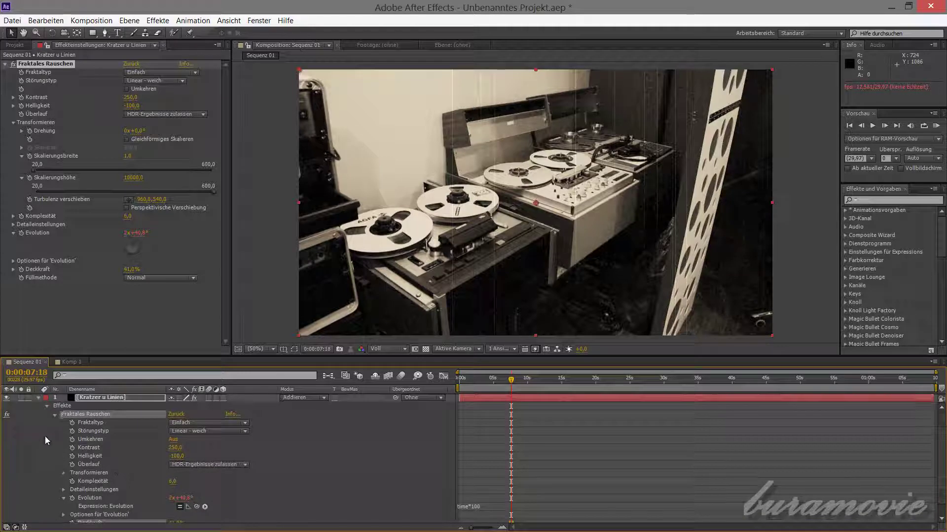
{"action": "left_click", "coordinate": [47, 406]}
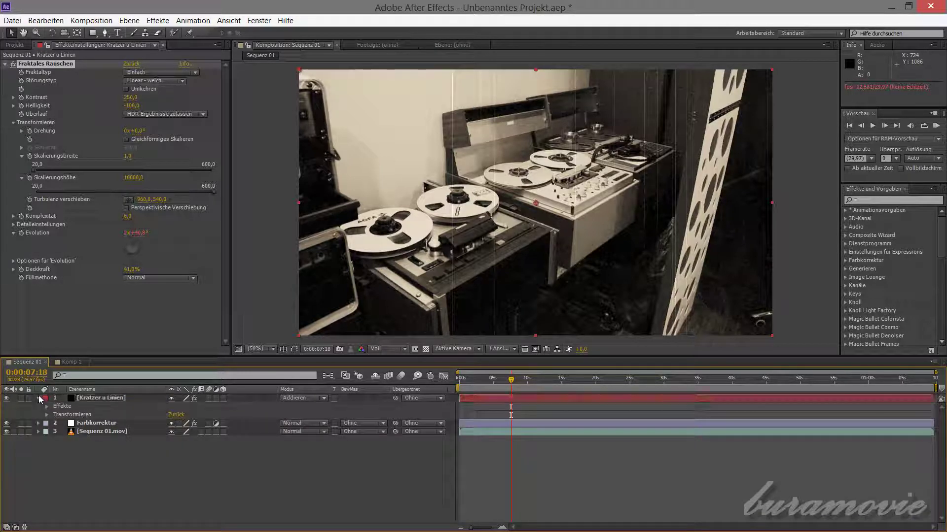
{"action": "left_click", "coordinate": [39, 399]}
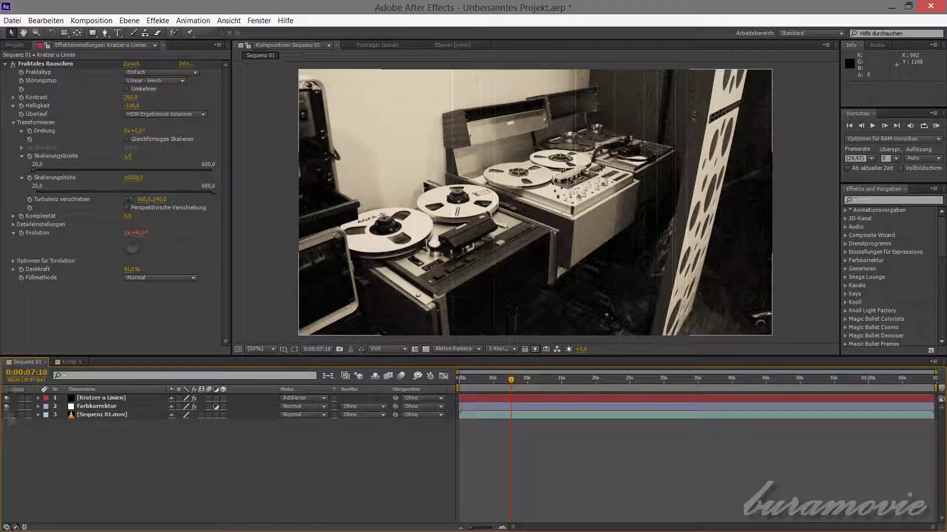
Step: Hide the Sequenz 01.mov and Farbkorrektur layers to check the scratch lines alone, and show both layers again
{"action": "left_click", "coordinate": [7, 415]}
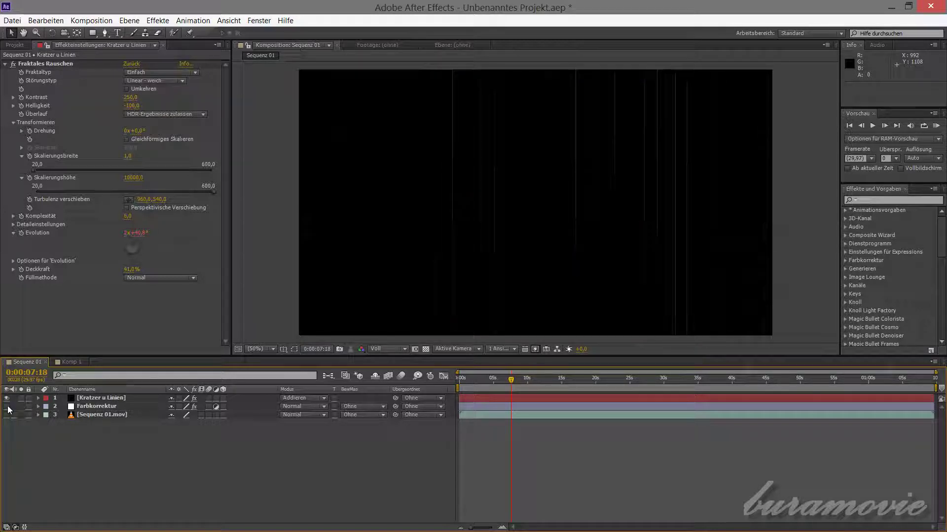
{"action": "left_click", "coordinate": [6, 407]}
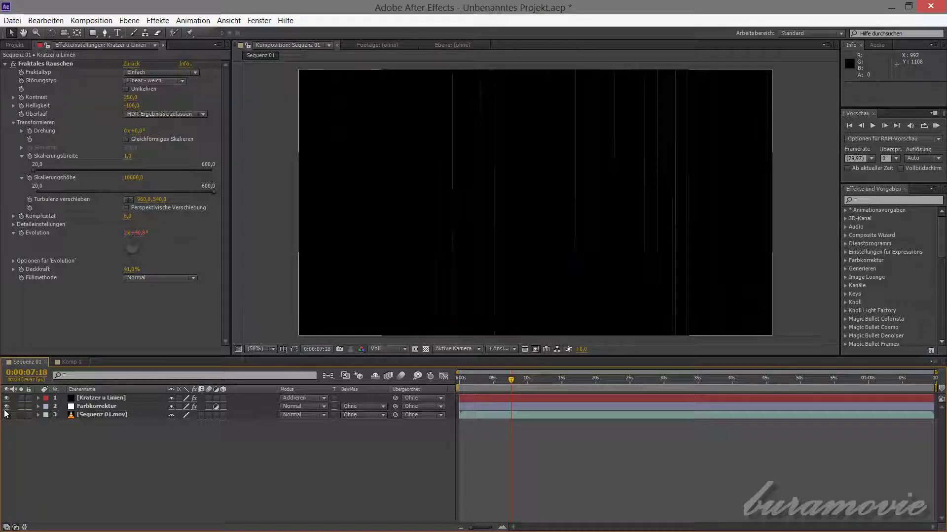
{"action": "left_click", "coordinate": [7, 415]}
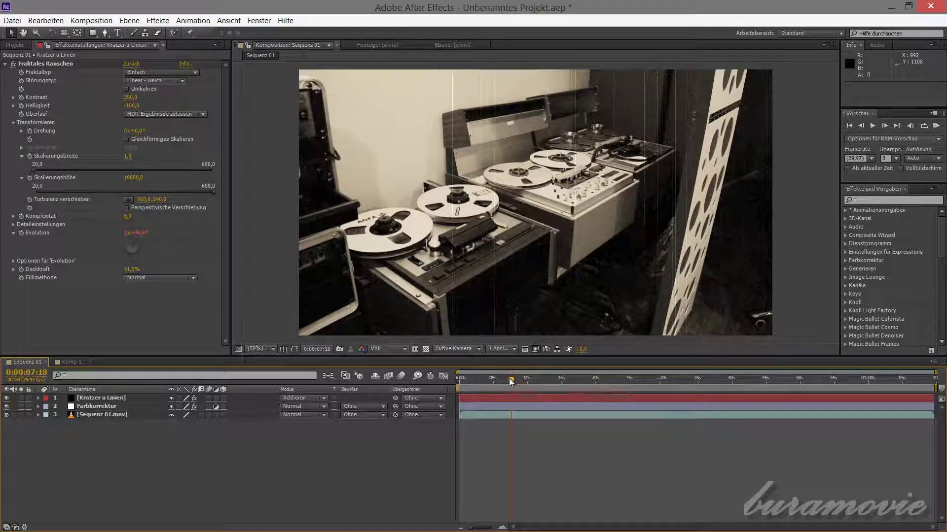
Step: Return to the composition start and preview the scratch lines over the footage, stopping playback at 0:00:14:16
{"action": "left_click_drag", "start_coordinate": [509, 379], "coordinate": [458, 380]}
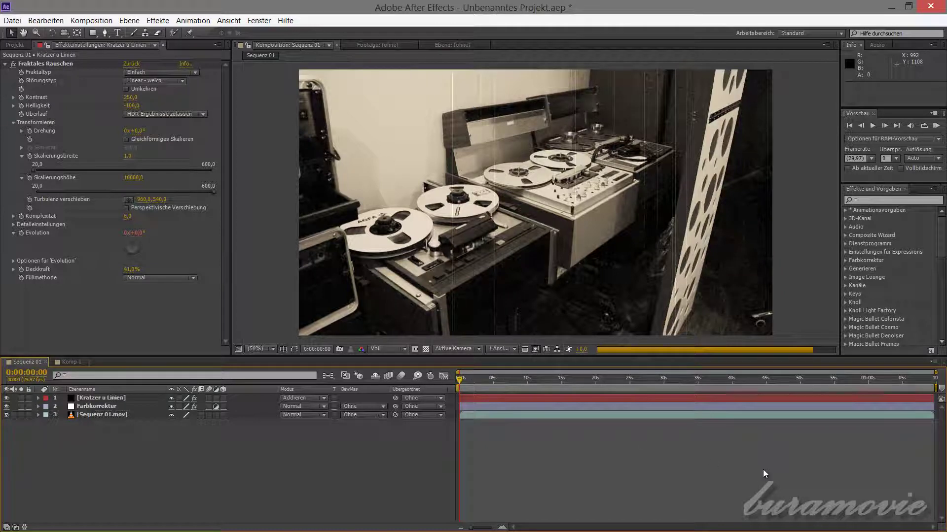
{"action": "key", "text": "KP_0"}
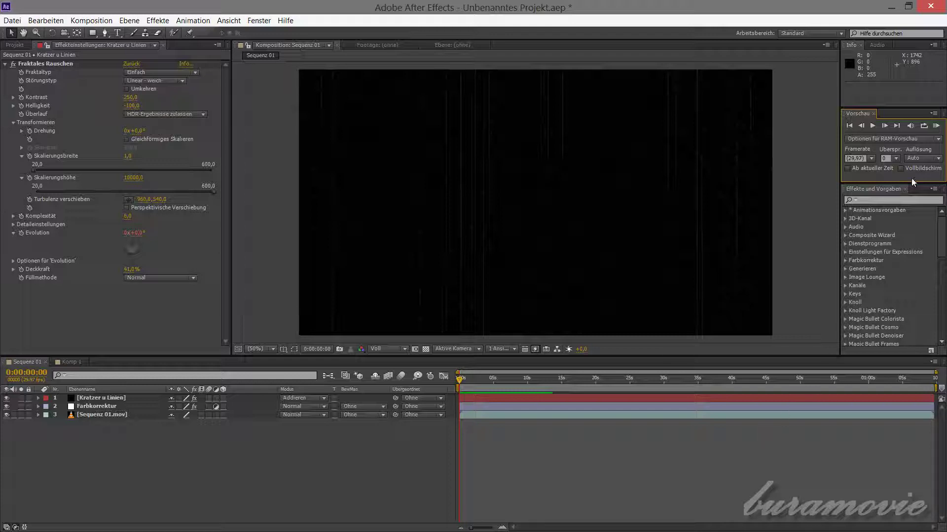
{"action": "left_click", "coordinate": [872, 126]}
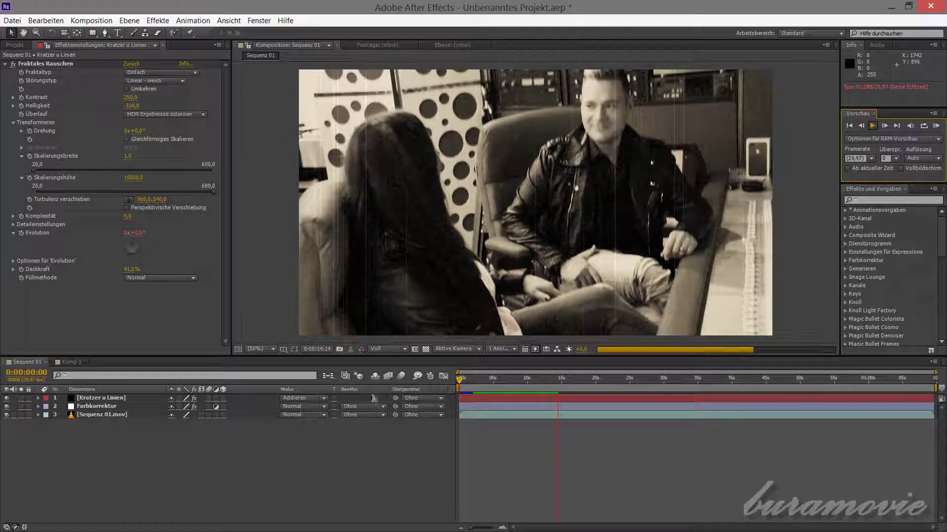
{"action": "left_click", "coordinate": [871, 126]}
Step: Create a white (FFFFFF) solid layer at composition size, named Schmutz u Partikel
{"action": "right_click", "coordinate": [271, 463]}
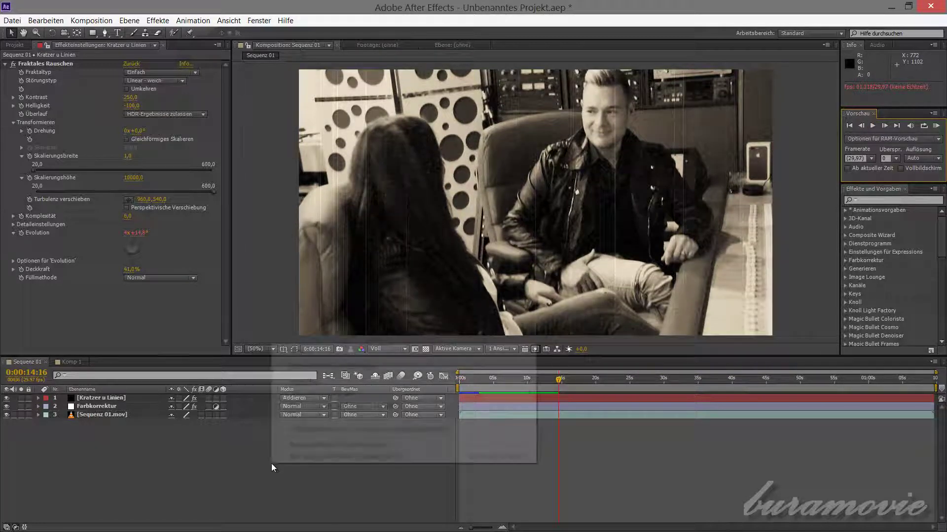
{"action": "mouse_move", "coordinate": [353, 359]}
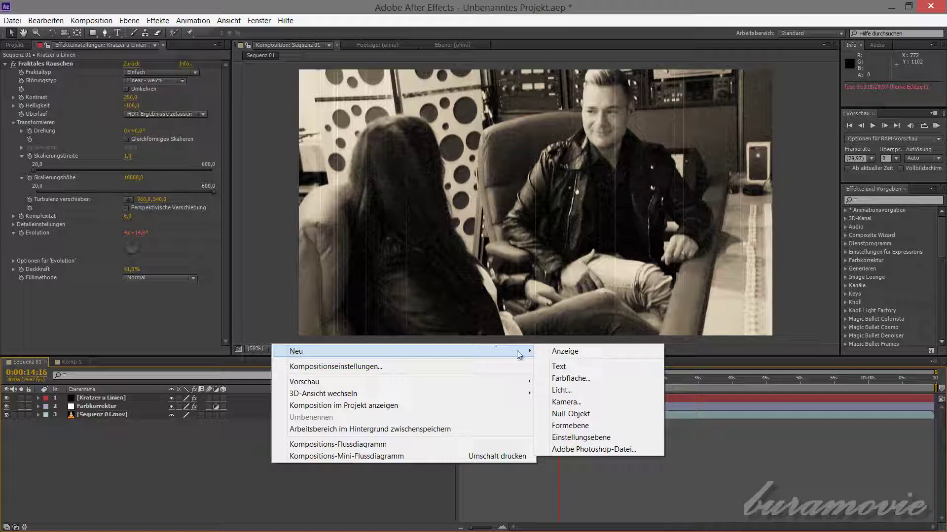
{"action": "left_click", "coordinate": [558, 381]}
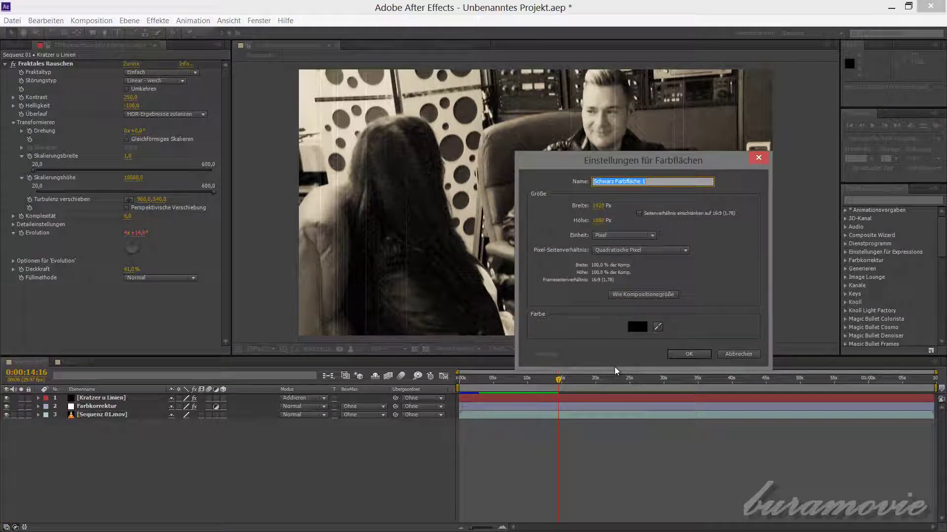
{"action": "left_click", "coordinate": [628, 326]}
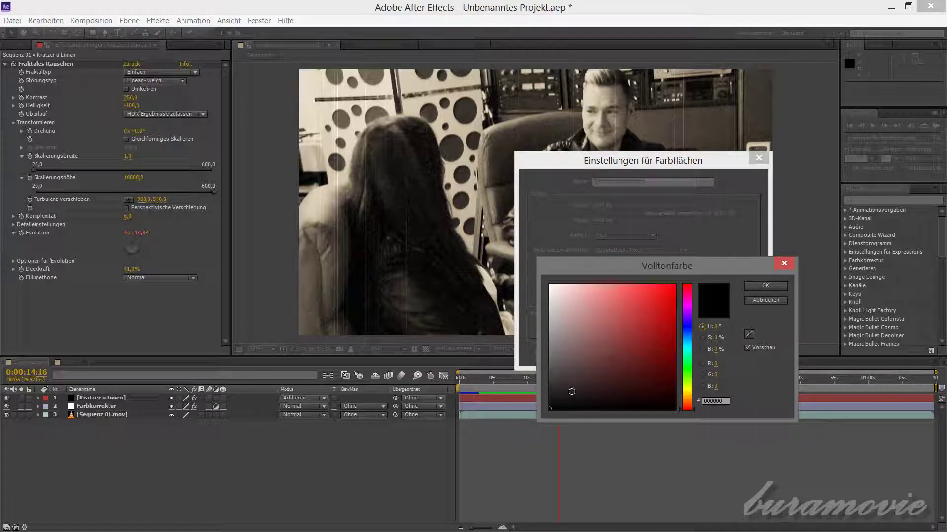
{"action": "left_click_drag", "start_coordinate": [577, 358], "coordinate": [544, 262]}
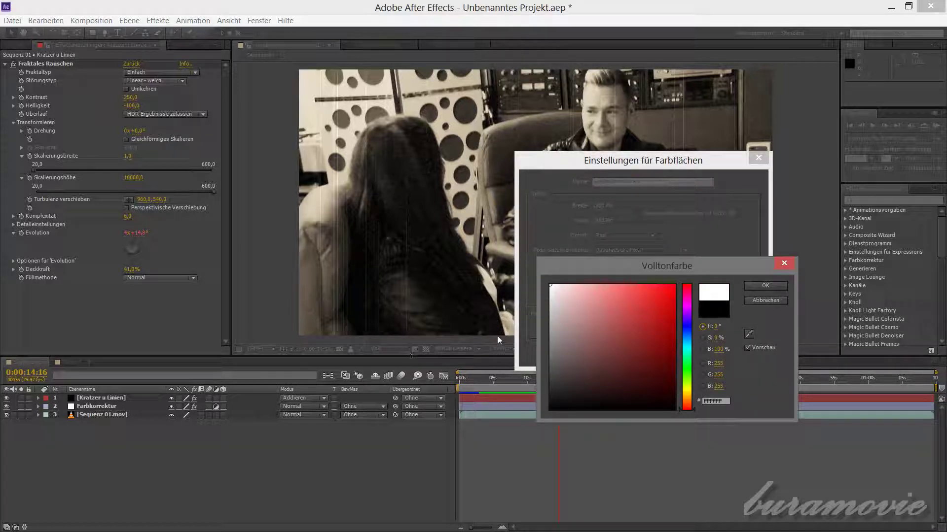
{"action": "mouse_move", "coordinate": [589, 331]}
{"action": "left_mouse_down"}
{"action": "mouse_move", "coordinate": [627, 371]}
{"action": "mouse_move", "coordinate": [572, 291]}
{"action": "mouse_move", "coordinate": [550, 282]}
{"action": "left_mouse_up"}
{"action": "left_click", "coordinate": [769, 286]}
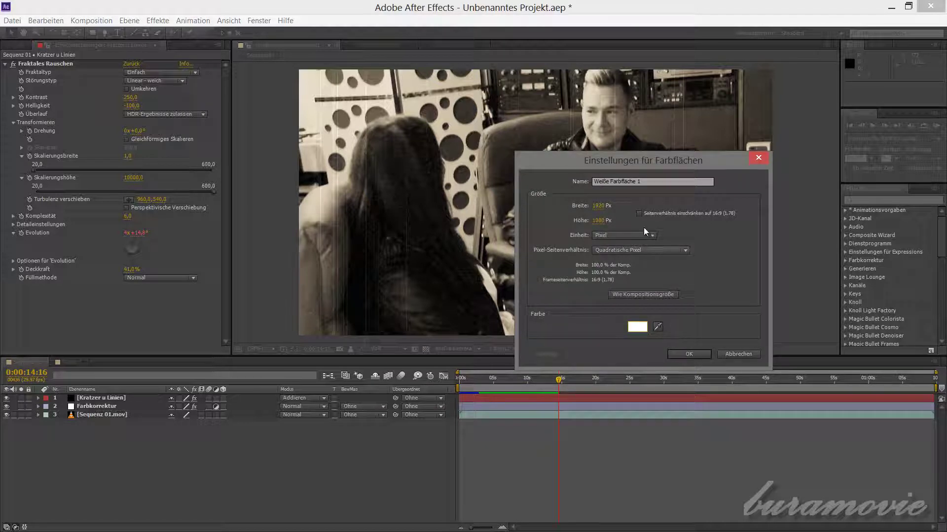
{"action": "left_click_drag", "start_coordinate": [650, 182], "coordinate": [547, 161]}
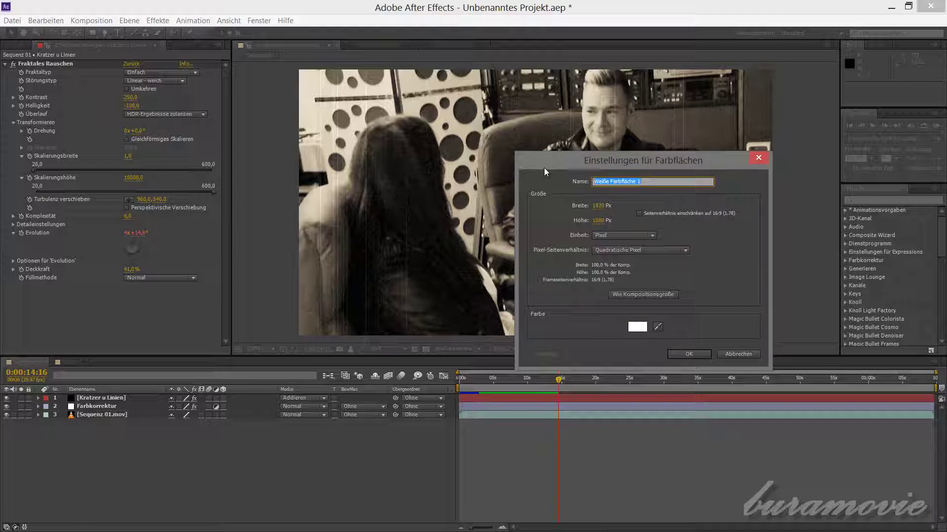
{"action": "type", "text": "Schmutz u Partikel"}
{"action": "left_click", "coordinate": [702, 356]}
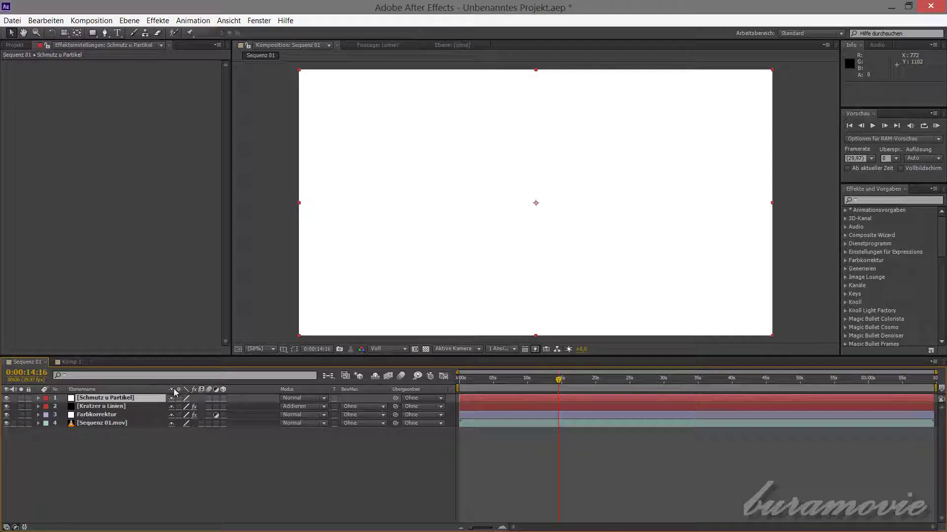
Step: Set the blending mode of the Schmutz u Partikel layer to Multiplizieren
{"action": "left_click", "coordinate": [326, 398]}
{"action": "left_click", "coordinate": [323, 396]}
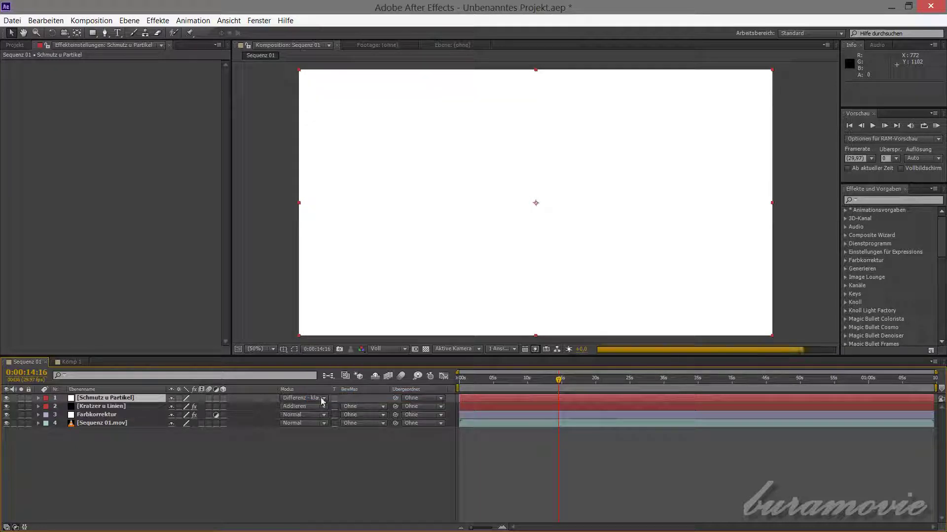
{"action": "left_click", "coordinate": [323, 398]}
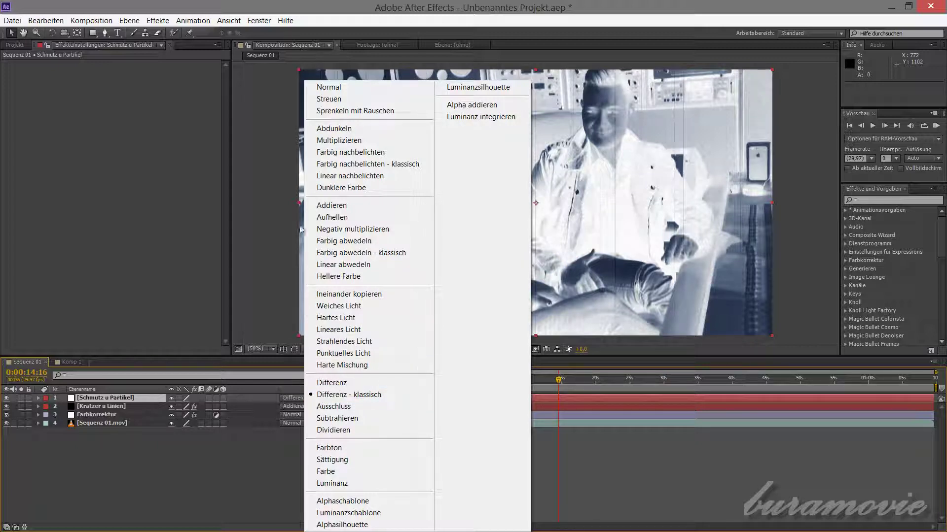
{"action": "left_click", "coordinate": [353, 142]}
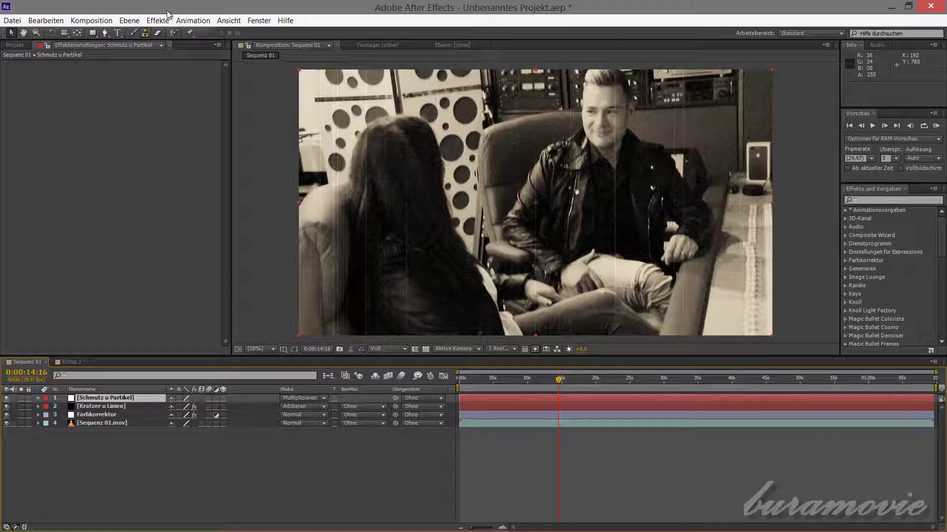
Step: Apply the Fraktales Rauschen effect from Rauschen und Korn to the Schmutz u Partikel layer
{"action": "left_click", "coordinate": [160, 21]}
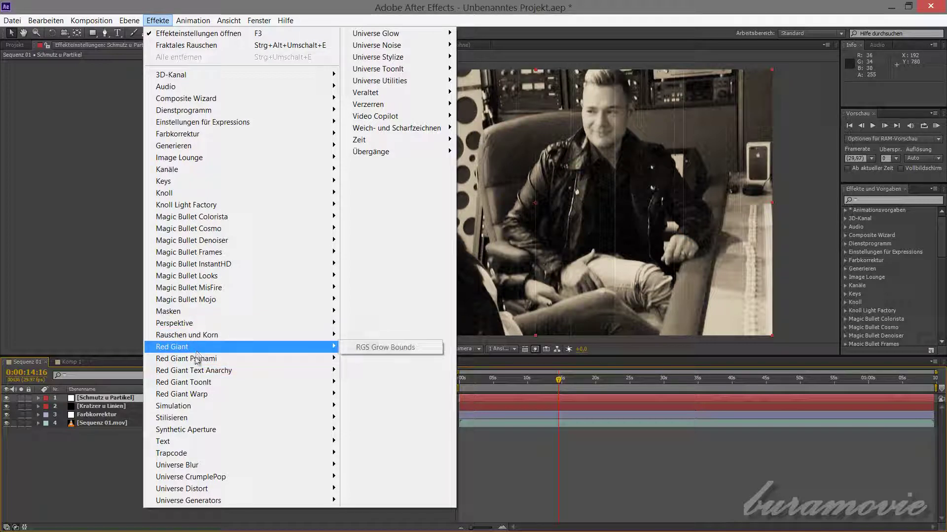
{"action": "mouse_move", "coordinate": [192, 370]}
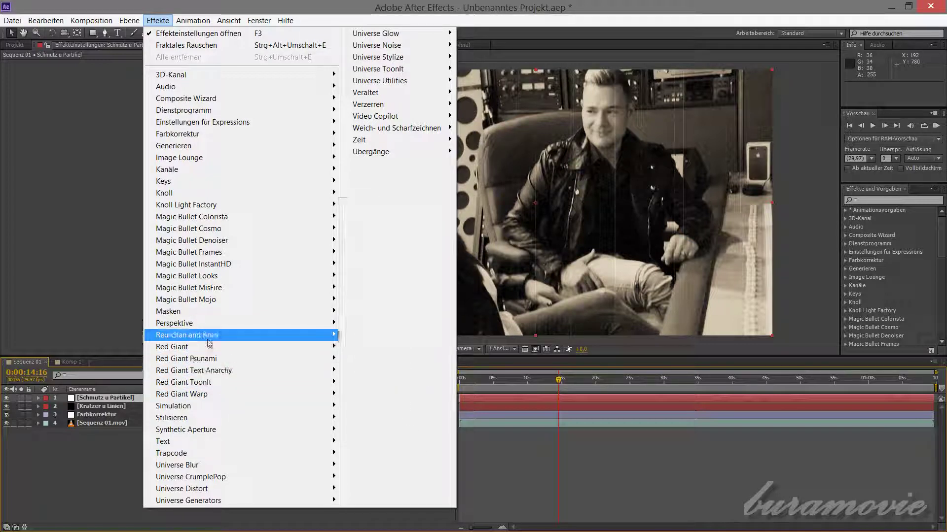
{"action": "mouse_move", "coordinate": [207, 339]}
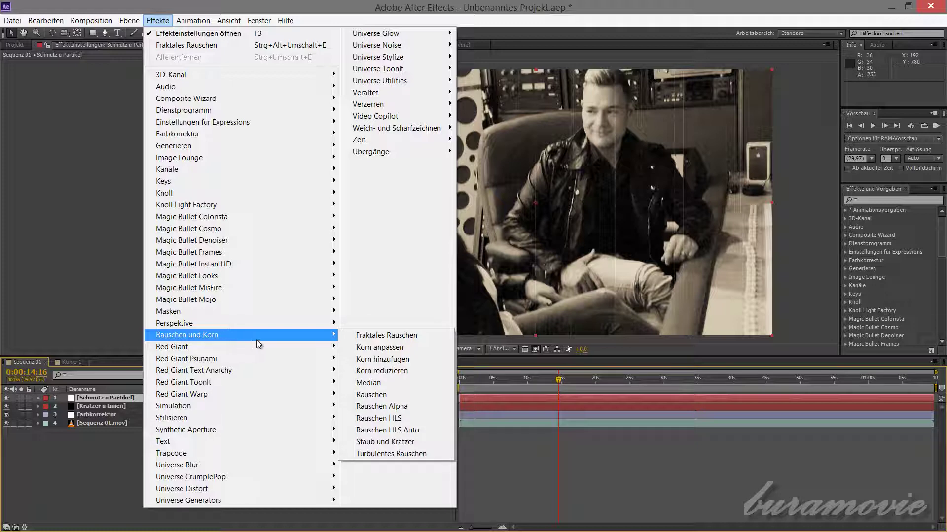
{"action": "left_click", "coordinate": [360, 337]}
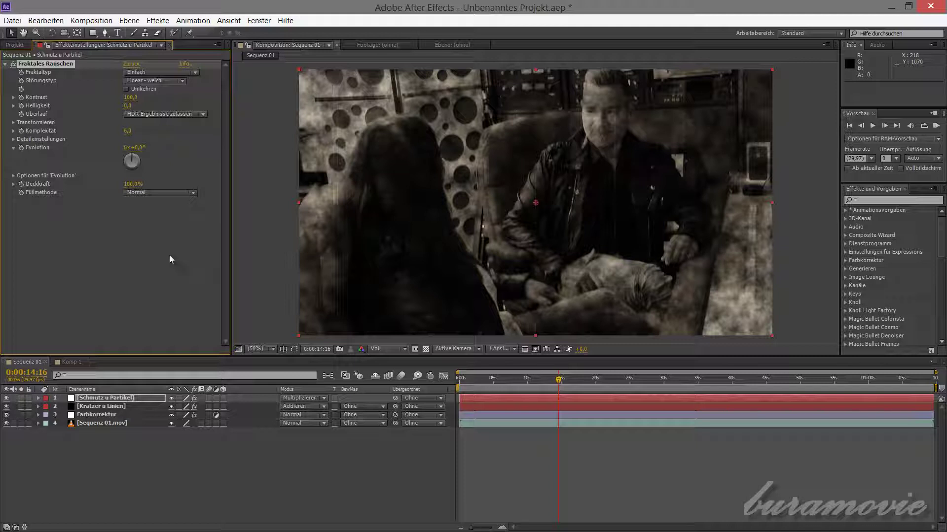
Step: Set the Kontrast of the Schmutz u Partikel noise to 337 and its Helligkeit to 137
{"action": "left_click", "coordinate": [134, 102]}
{"action": "left_click", "coordinate": [129, 106]}
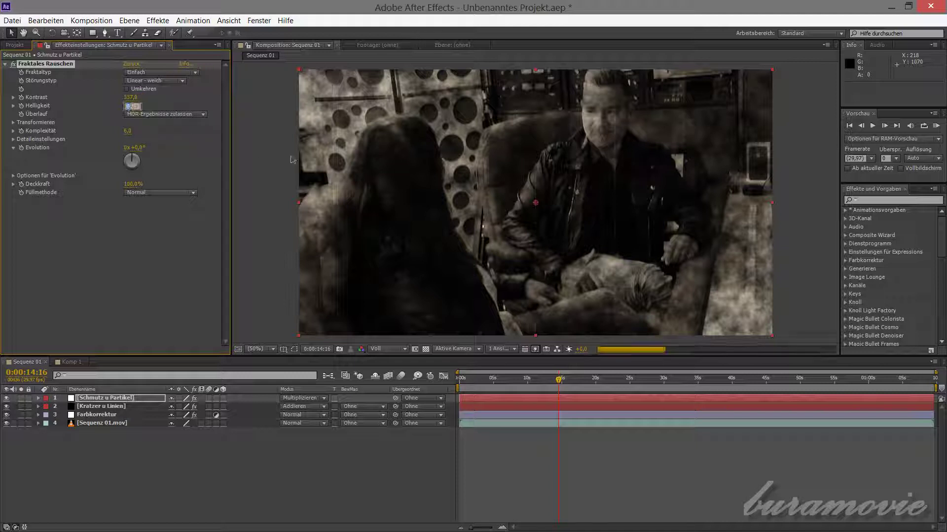
{"action": "type", "text": "137"}
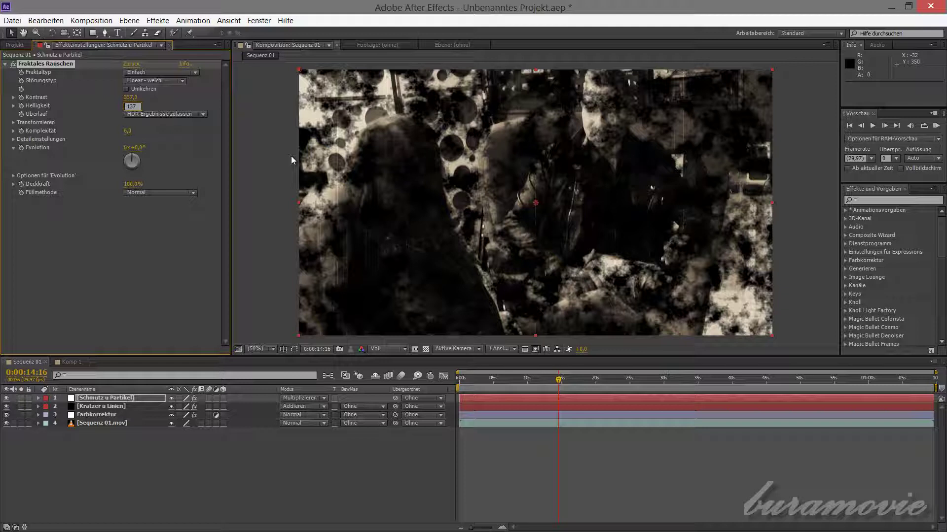
{"action": "key", "text": "Return"}
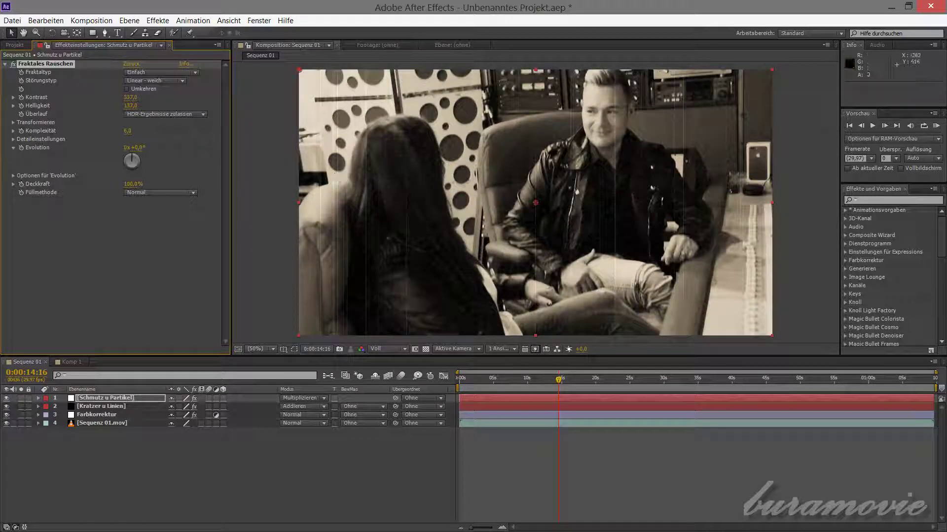
Step: Hide the Kratzer u Linien, Farbkorrektur and Sequenz 01.mov layers and try other Helligkeit values on the dirt noise, returning to 137
{"action": "left_click", "coordinate": [6, 406]}
{"action": "left_click", "coordinate": [6, 415]}
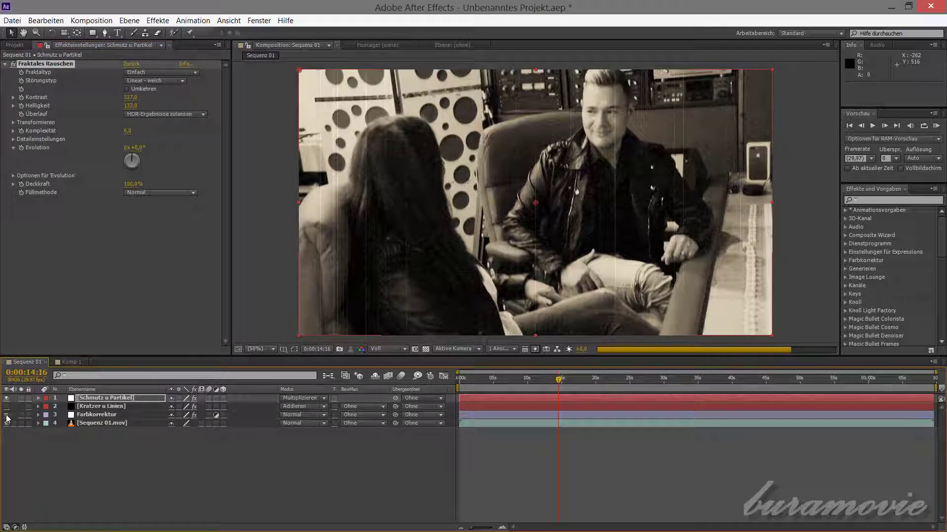
{"action": "left_click", "coordinate": [7, 423]}
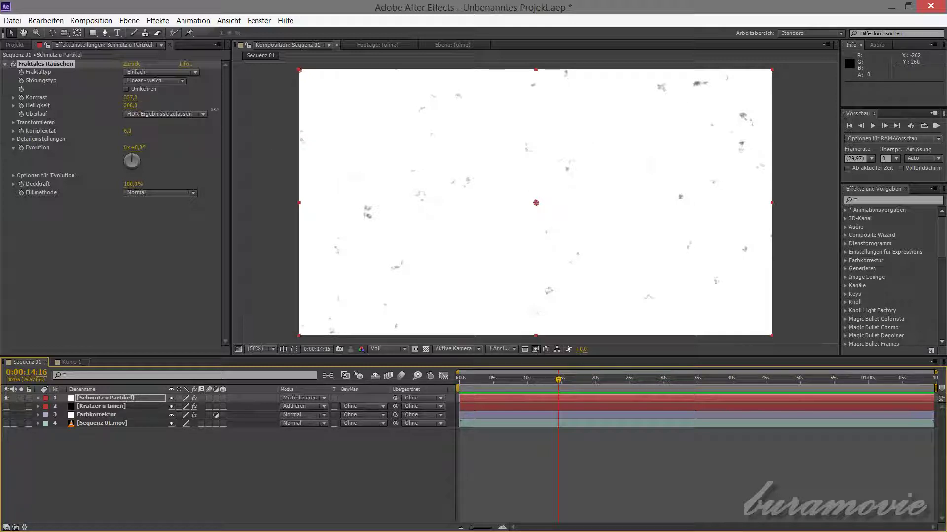
{"action": "left_click_drag", "start_coordinate": [132, 105], "coordinate": [29, 152]}
{"action": "left_click_drag", "start_coordinate": [129, 106], "coordinate": [101, 124]}
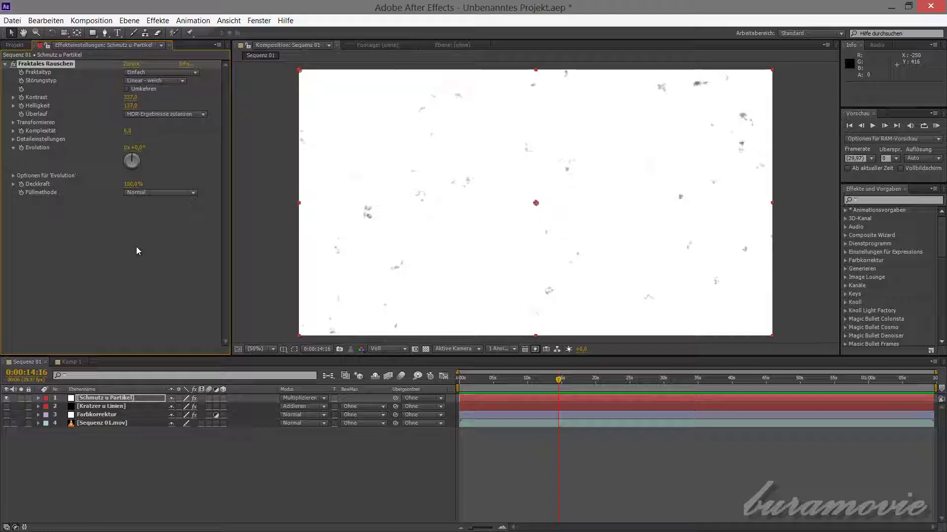
Step: Animate the Evolution of the Schmutz u Partikel layer's Fraktales Rauschen with the expression time*300
{"action": "left_click", "coordinate": [22, 148], "text": "alt"}
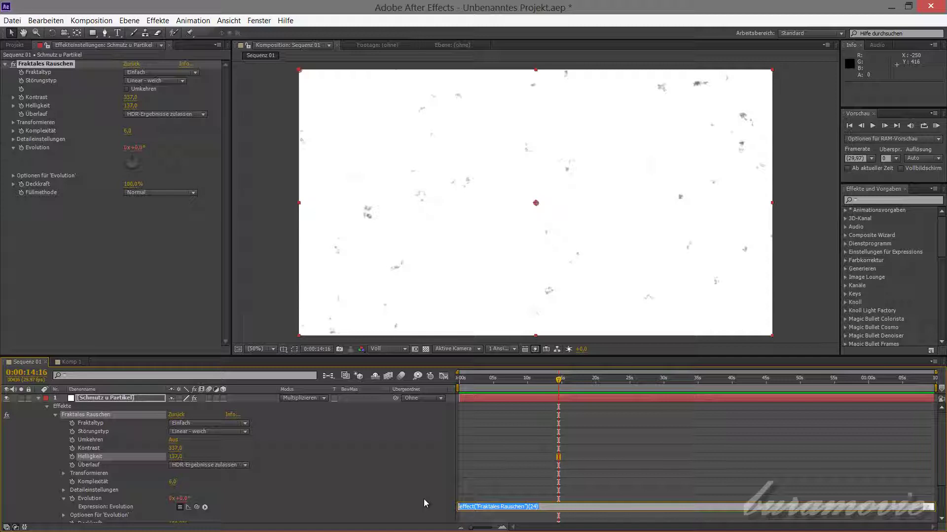
{"action": "type", "text": "time"}
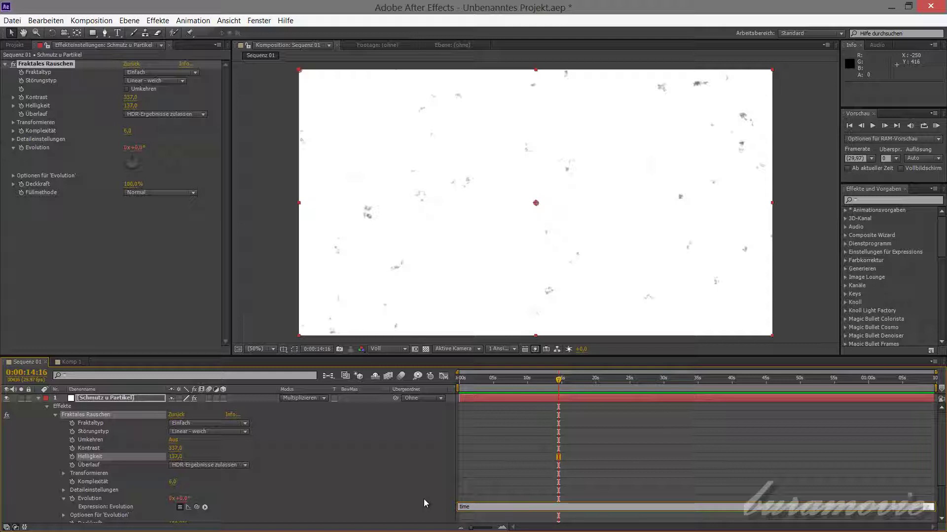
{"action": "type", "text": "*300"}
{"action": "left_click", "coordinate": [424, 499]}
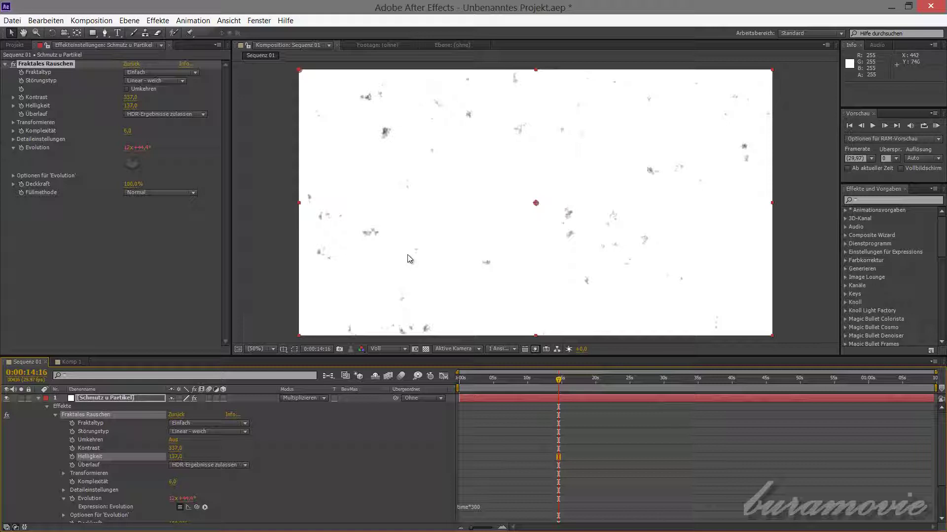
Step: Reduce the Deckkraft of the Fraktales Rauschen effect on the Schmutz u Partikel layer to 55%
{"action": "scroll", "coordinate": [370, 511], "scroll_direction": "down", "scroll_amount": 3}
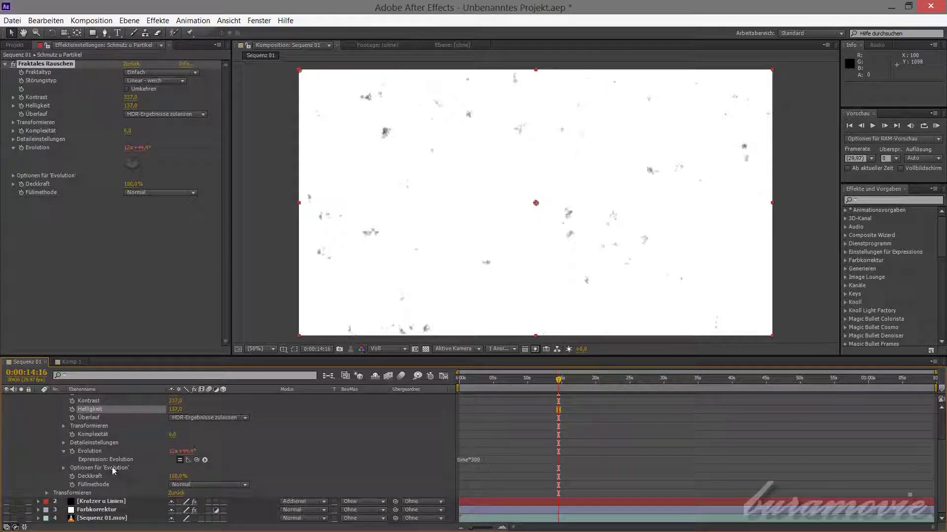
{"action": "left_click", "coordinate": [182, 478]}
{"action": "type", "text": "65"}
{"action": "key", "text": "Return"}
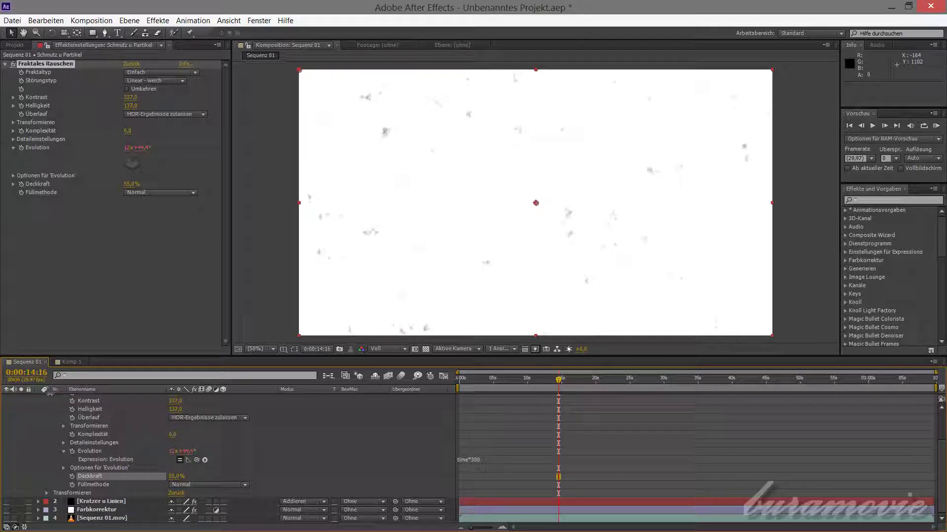
Step: Collapse the Schmutz u Partikel layer's properties and show the Kratzer u Linien, Farbkorrektur and Sequenz 01.mov layers again
{"action": "scroll", "coordinate": [43, 438], "scroll_direction": "up", "scroll_amount": 3}
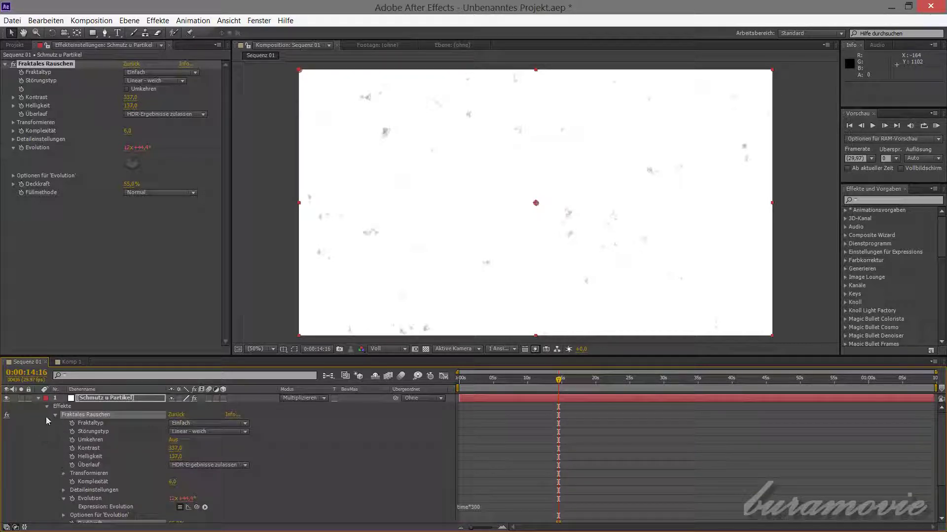
{"action": "left_click", "coordinate": [39, 399]}
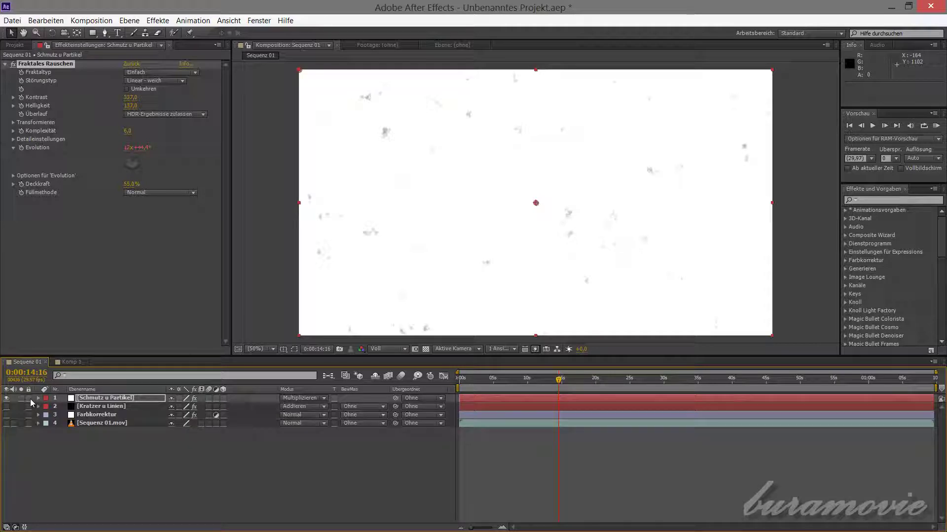
{"action": "left_click_drag", "start_coordinate": [7, 407], "coordinate": [7, 423]}
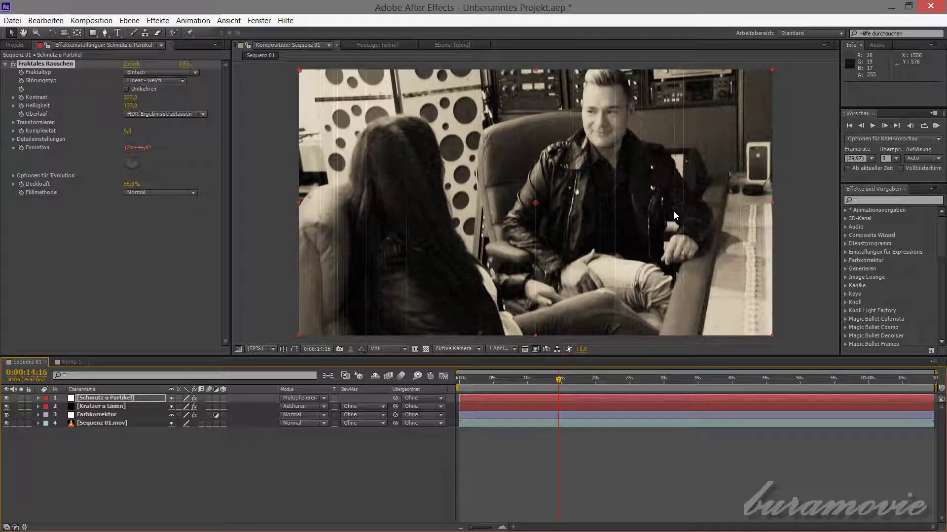
Step: Examine the scratches and dirt particles at several moments of the footage between about 39 and 52 seconds
{"action": "left_click", "coordinate": [734, 379]}
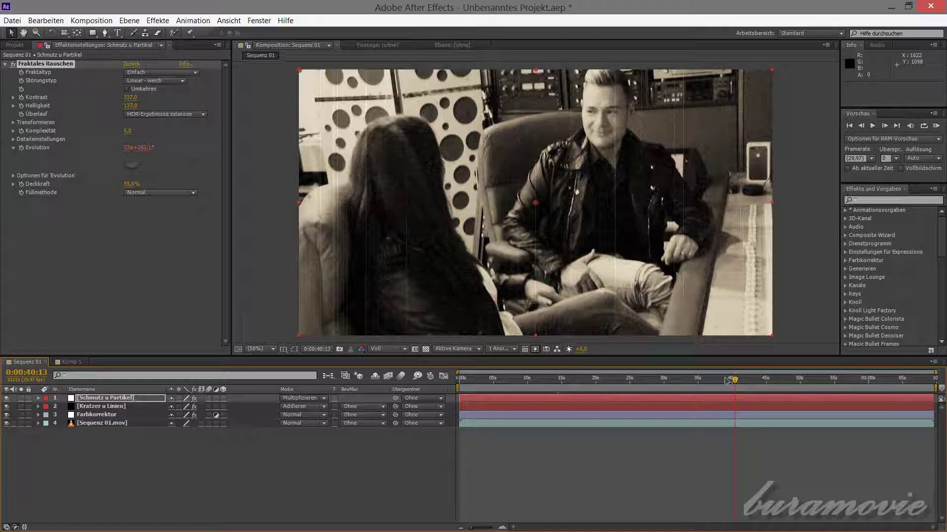
{"action": "left_click", "coordinate": [724, 377]}
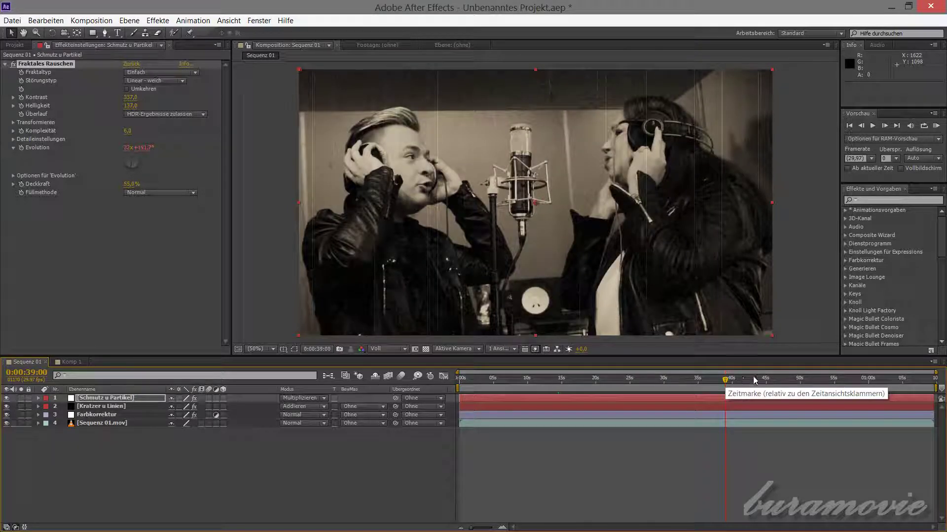
{"action": "left_click", "coordinate": [815, 378]}
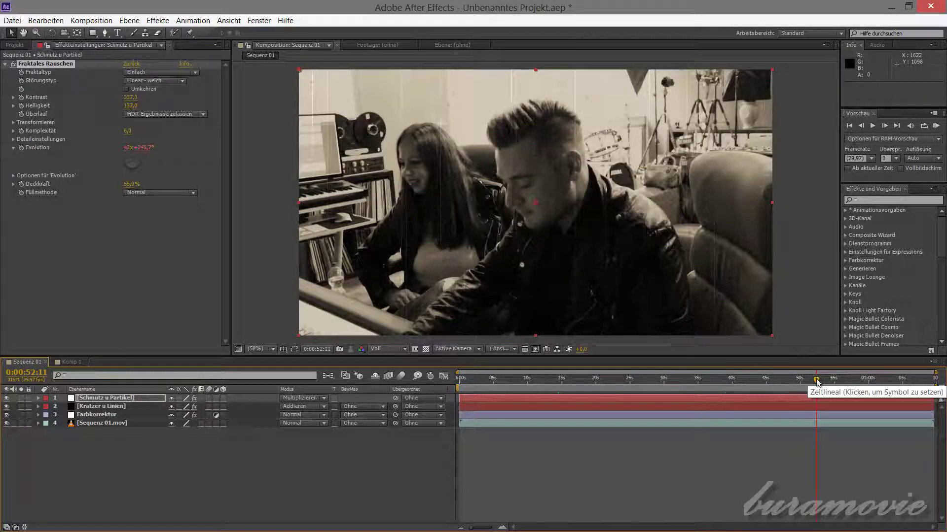
{"action": "left_click", "coordinate": [797, 380]}
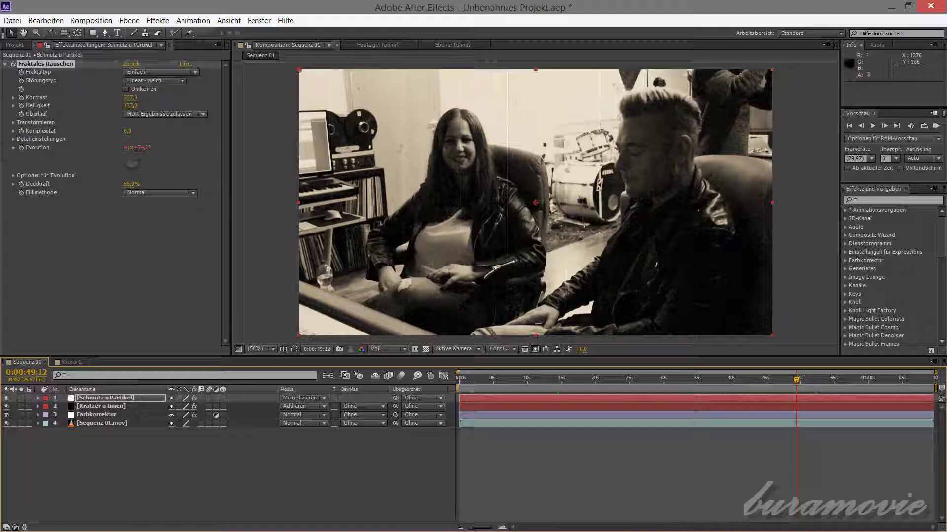
{"action": "left_click", "coordinate": [786, 379]}
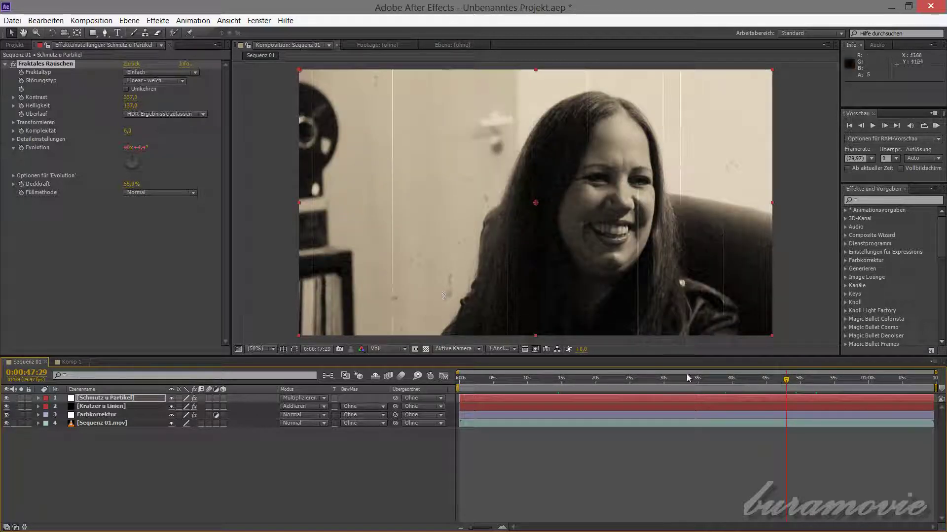
{"action": "left_click", "coordinate": [765, 380]}
Step: Render a RAM preview from 0:00:45:04 and play back the old-film effect, replaying it from 0:00:45:26
{"action": "left_click", "coordinate": [936, 126]}
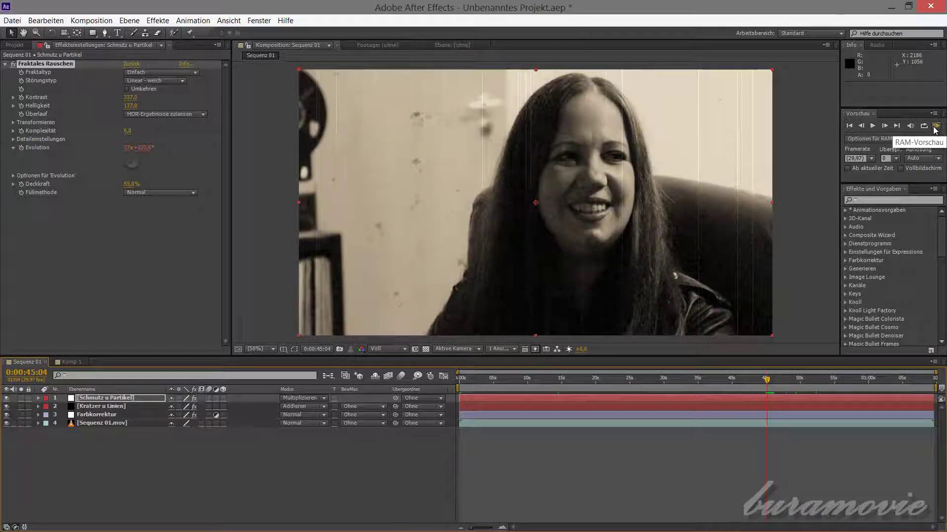
{"action": "left_click", "coordinate": [872, 126]}
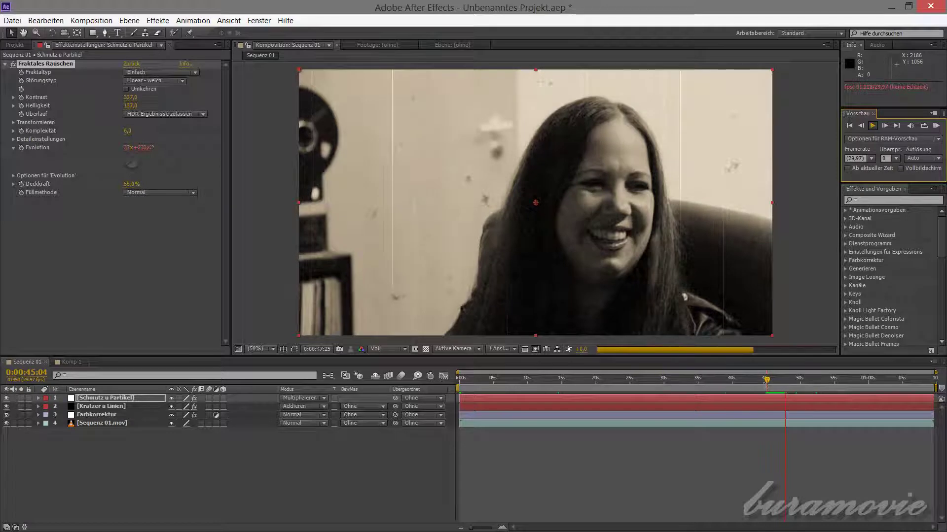
{"action": "mouse_move", "coordinate": [766, 380]}
{"action": "left_mouse_down"}
{"action": "mouse_move", "coordinate": [785, 382]}
{"action": "mouse_move", "coordinate": [772, 381]}
{"action": "left_mouse_up"}
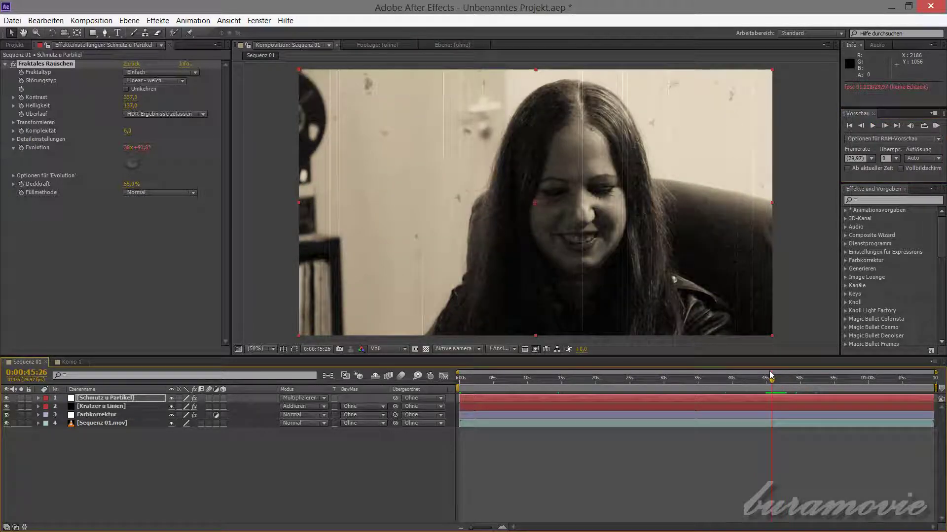
{"action": "left_click", "coordinate": [871, 127]}
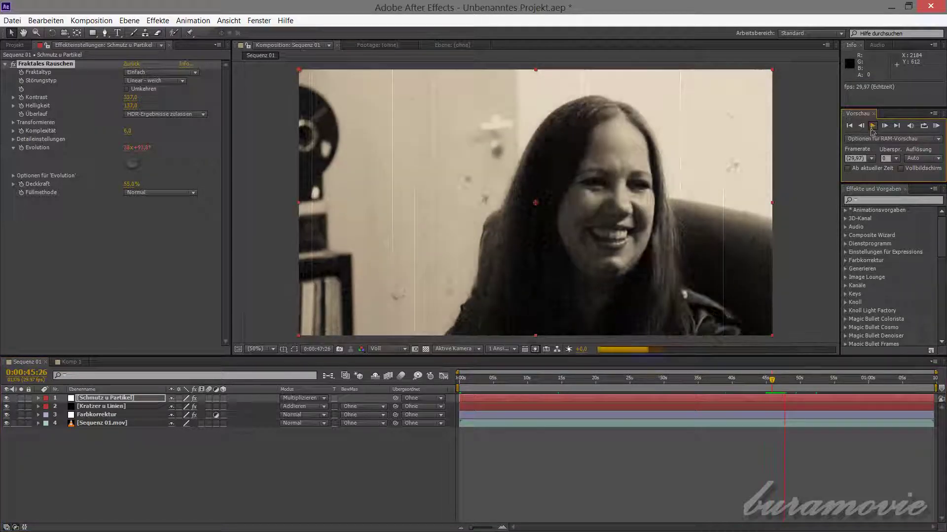
{"action": "left_click", "coordinate": [872, 127]}
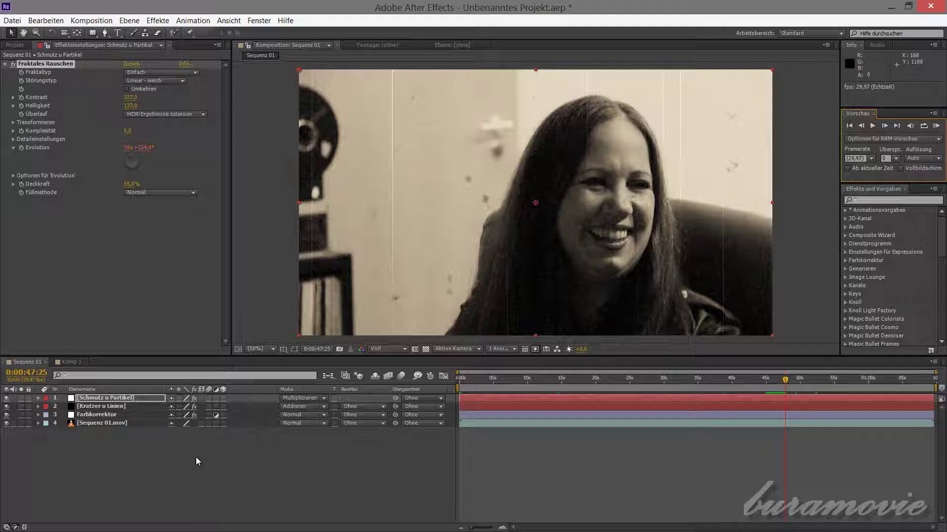
Step: Create a black solid (Farbfläche) named Maske Vignette at composition size
{"action": "right_click", "coordinate": [239, 476]}
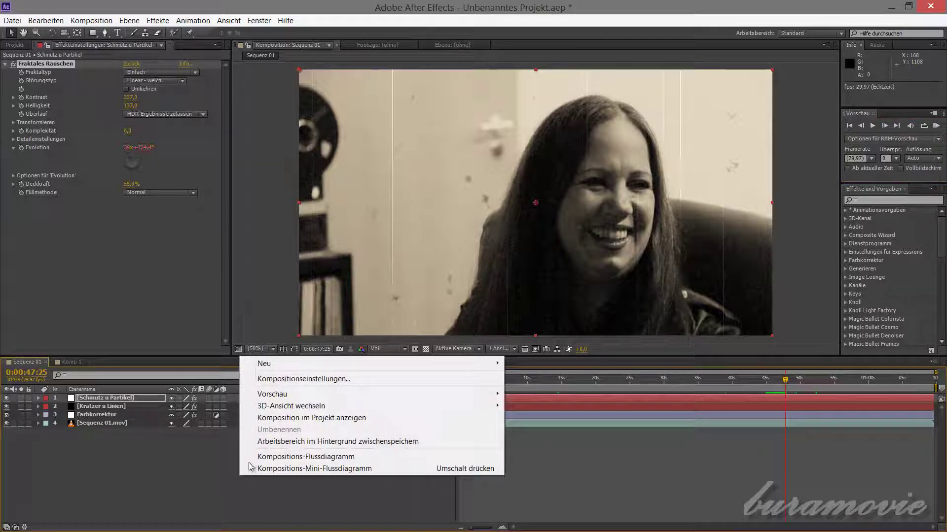
{"action": "mouse_move", "coordinate": [332, 366]}
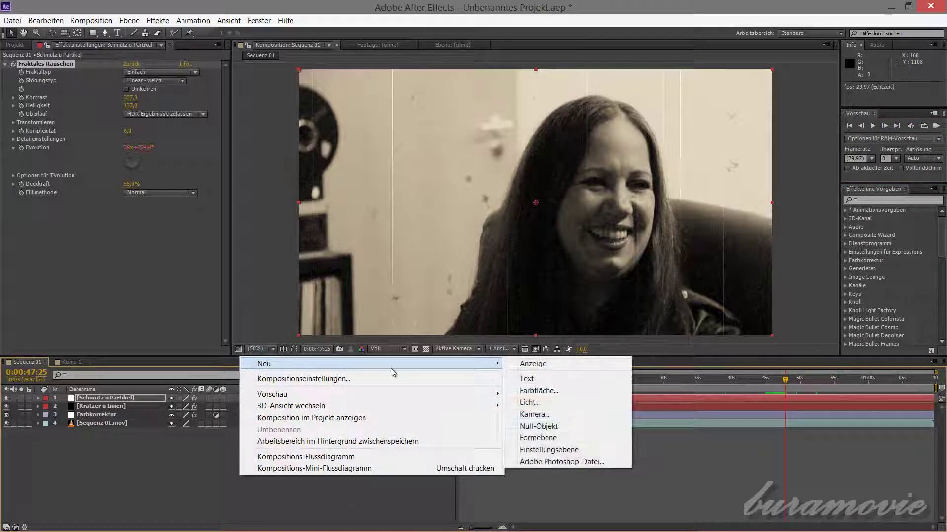
{"action": "left_click", "coordinate": [551, 392]}
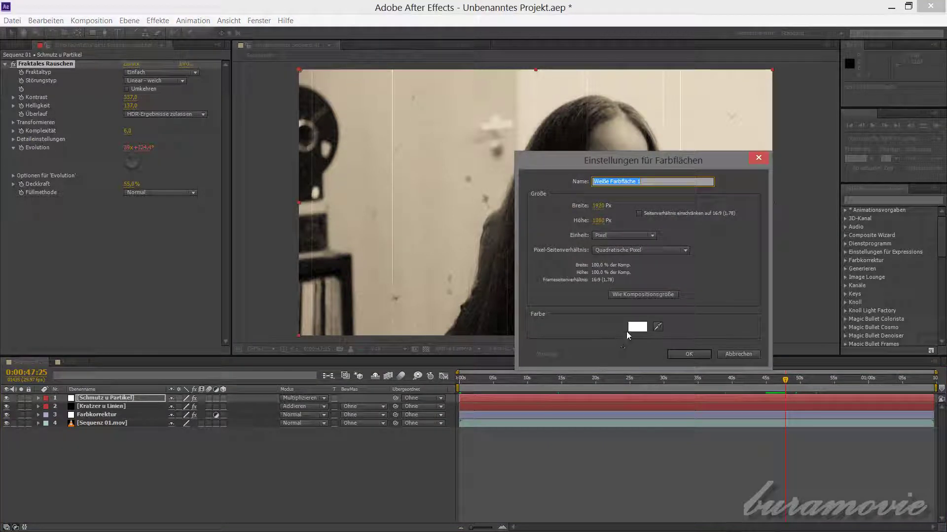
{"action": "left_click", "coordinate": [636, 327]}
{"action": "left_click_drag", "start_coordinate": [633, 324], "coordinate": [536, 420]}
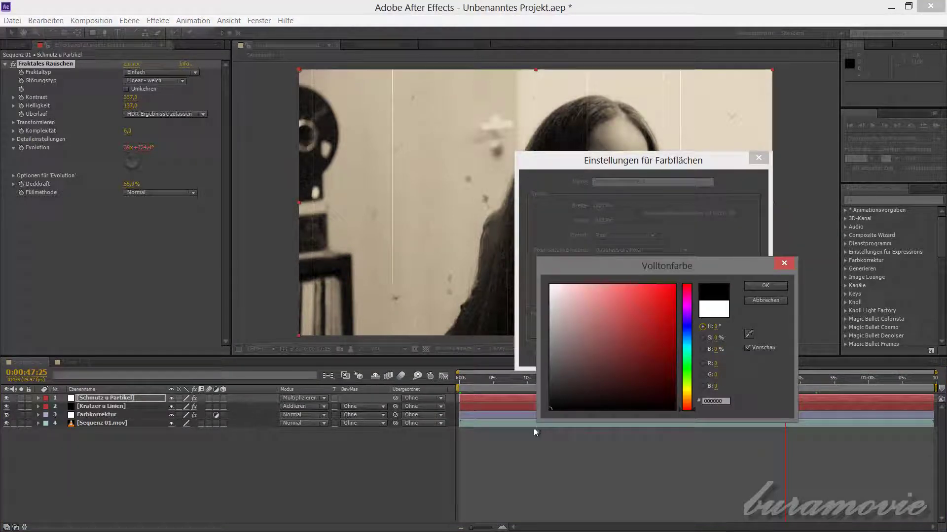
{"action": "left_click", "coordinate": [764, 288]}
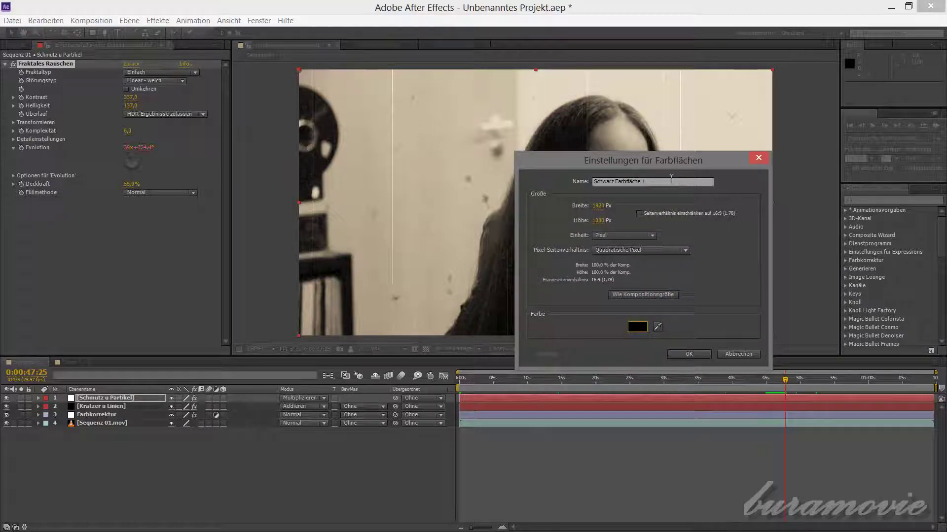
{"action": "left_click_drag", "start_coordinate": [660, 179], "coordinate": [483, 174]}
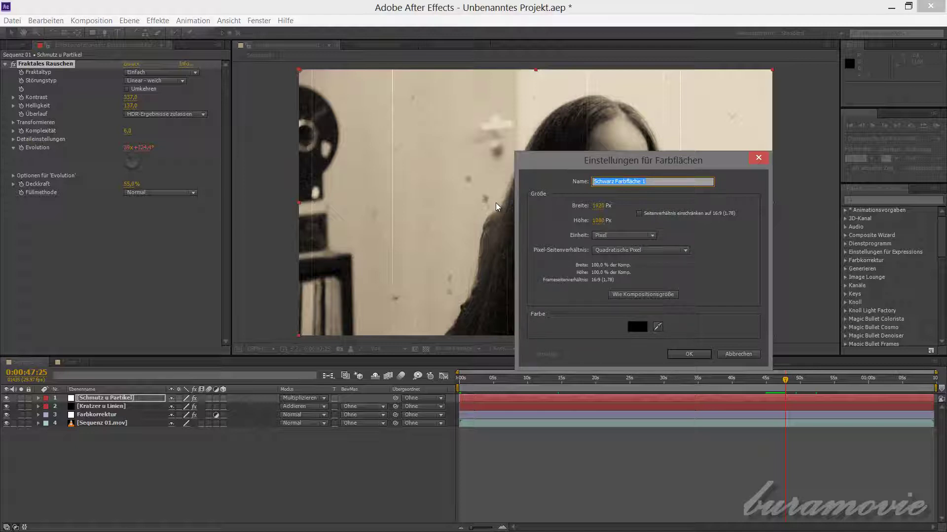
{"action": "type", "text": "Maske Vignette"}
{"action": "left_click", "coordinate": [680, 355]}
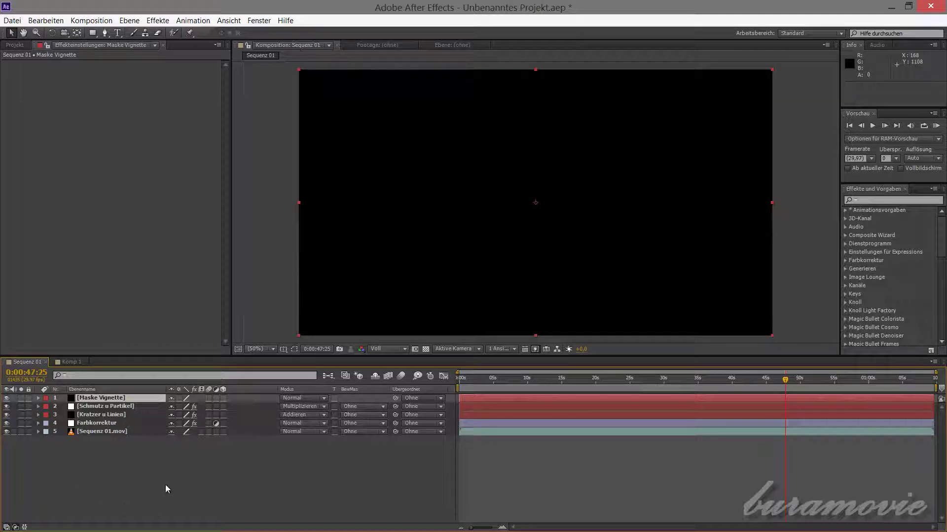
Step: Add an elliptical mask filling the whole Maske Vignette layer and set its mask mode to Subtrahieren
{"action": "left_click", "coordinate": [302, 397]}
{"action": "left_click", "coordinate": [218, 469]}
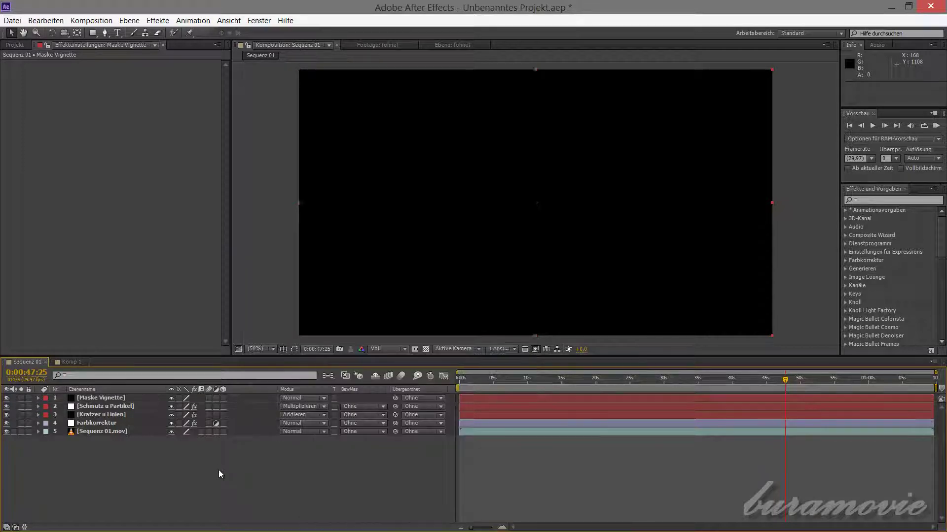
{"action": "left_click", "coordinate": [114, 398]}
{"action": "key", "text": "q"}
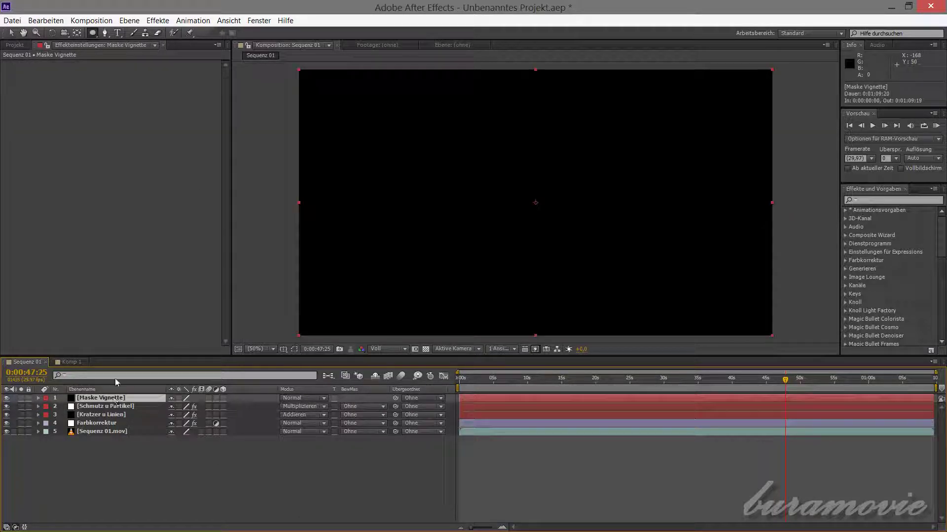
{"action": "double_click", "coordinate": [93, 33]}
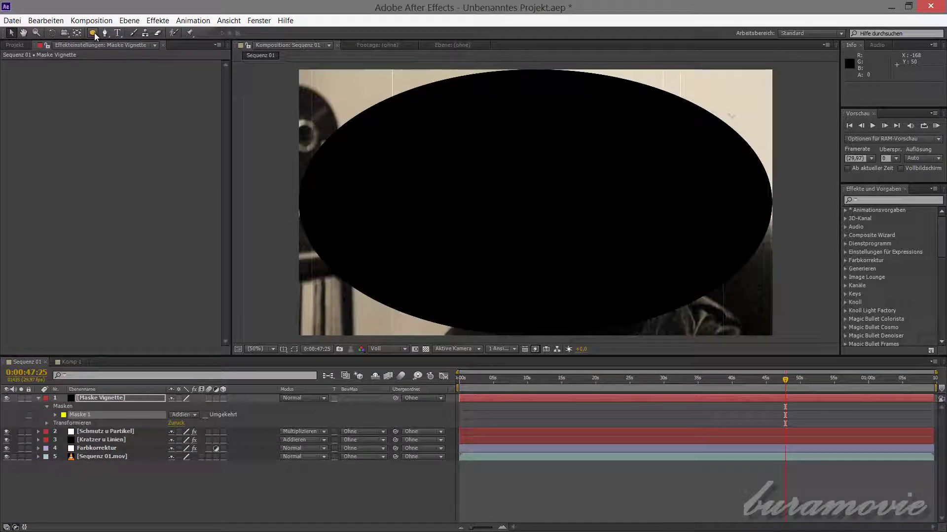
{"action": "key", "text": "v"}
{"action": "left_click", "coordinate": [193, 416]}
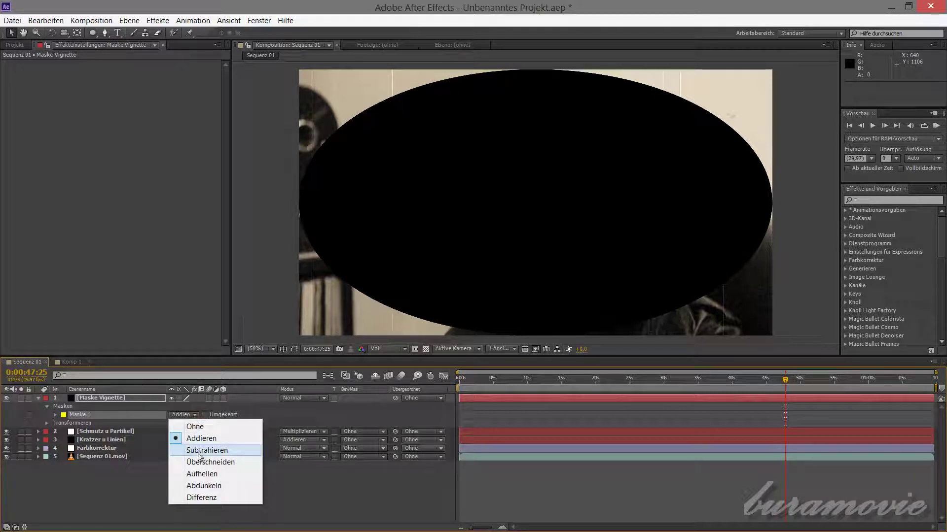
{"action": "left_click", "coordinate": [200, 451]}
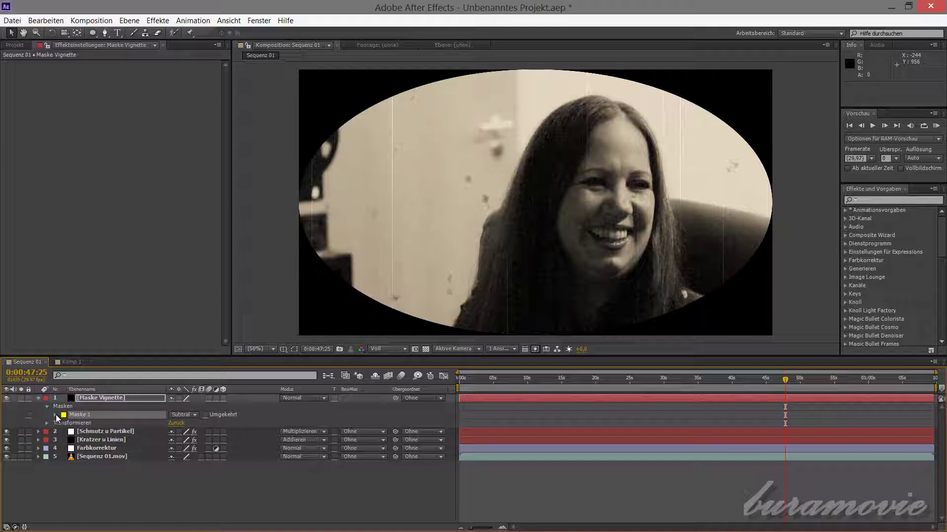
Step: Set the vignette mask's Weiche Maskenkante to 259 pixels and Maskenausweitung to 100 pixels, collapse the layer's properties and deselect it
{"action": "left_click", "coordinate": [55, 415]}
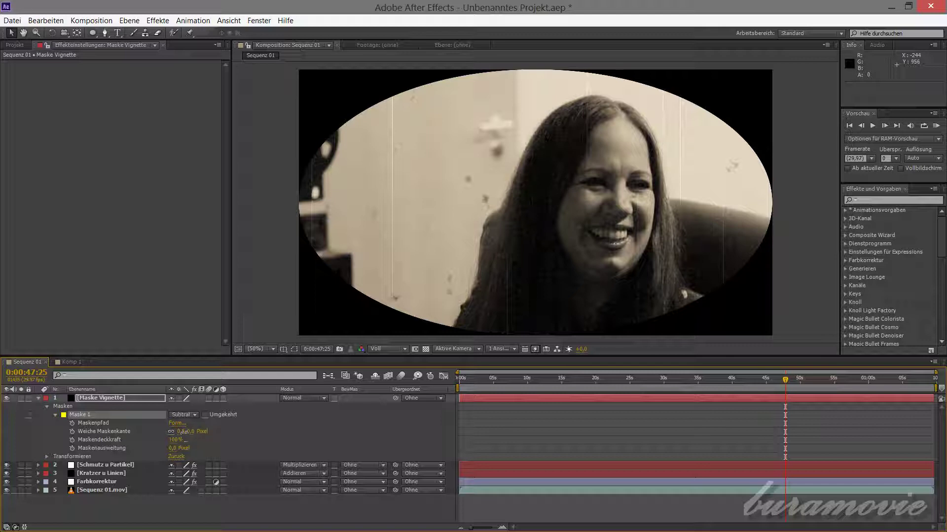
{"action": "left_click_drag", "start_coordinate": [181, 432], "coordinate": [309, 429]}
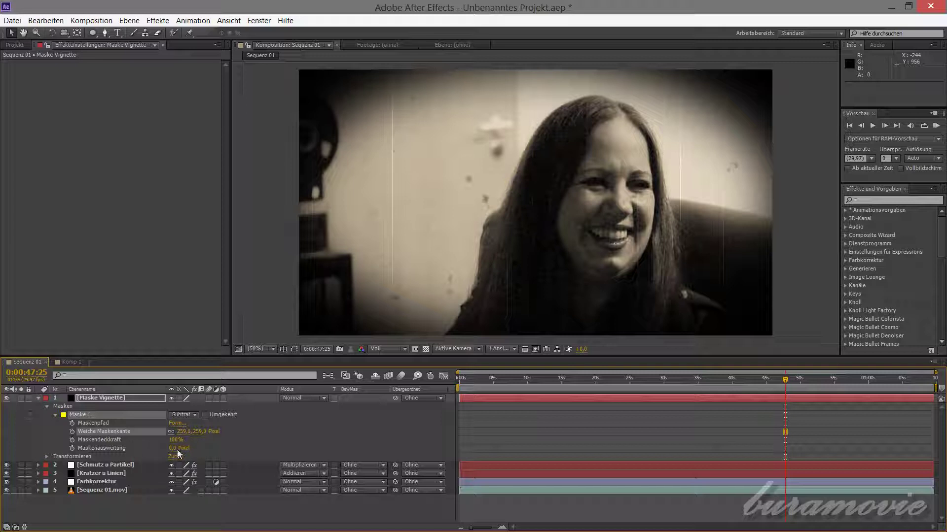
{"action": "left_click_drag", "start_coordinate": [173, 449], "coordinate": [219, 443]}
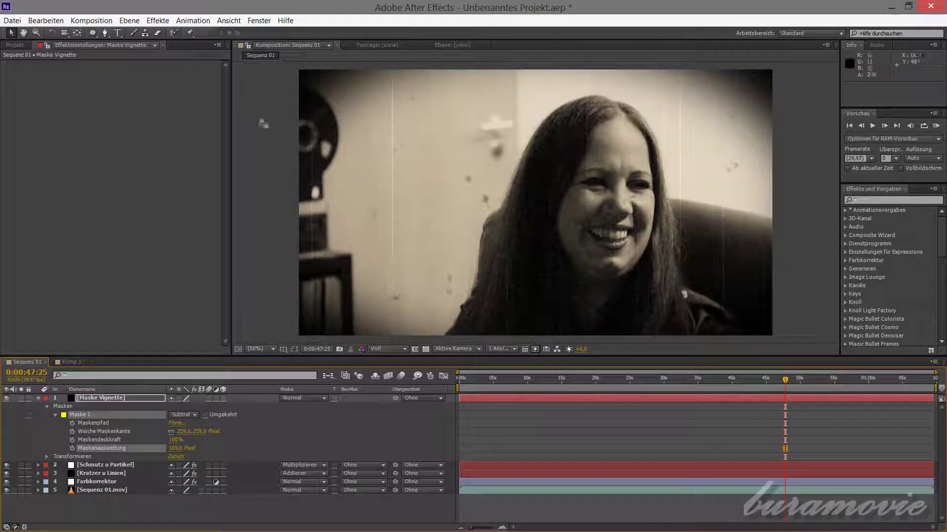
{"action": "key", "text": "ctrl+grave"}
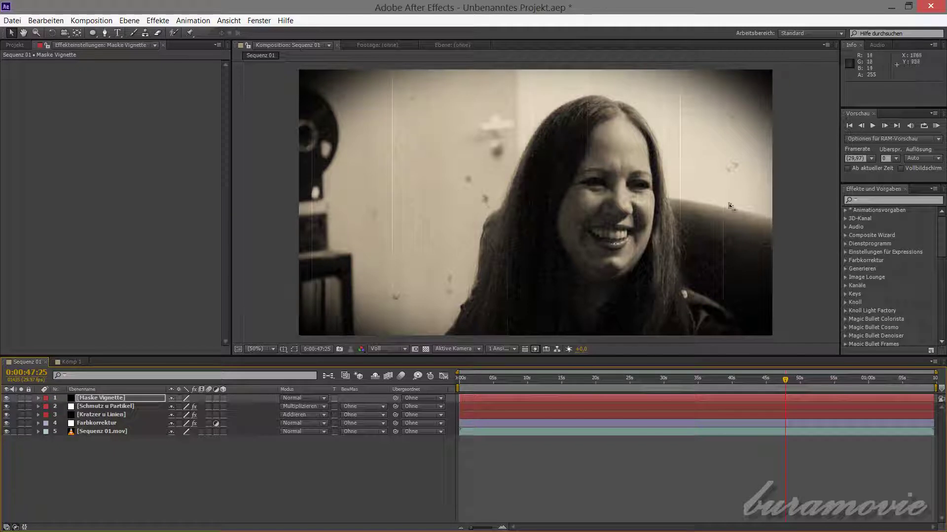
{"action": "left_click", "coordinate": [351, 497]}
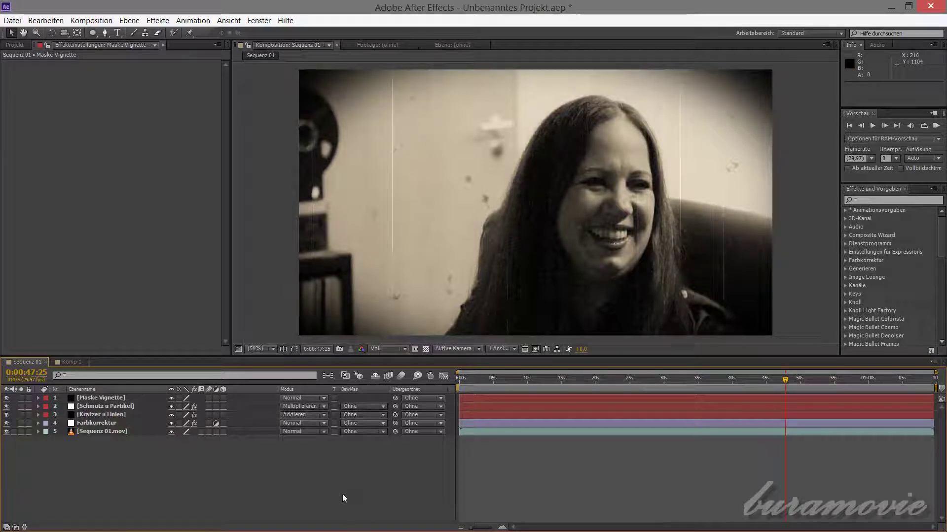
Step: Create a white solid (Farbfläche) named Filmstreifen Riss at composition size
{"action": "right_click", "coordinate": [235, 487]}
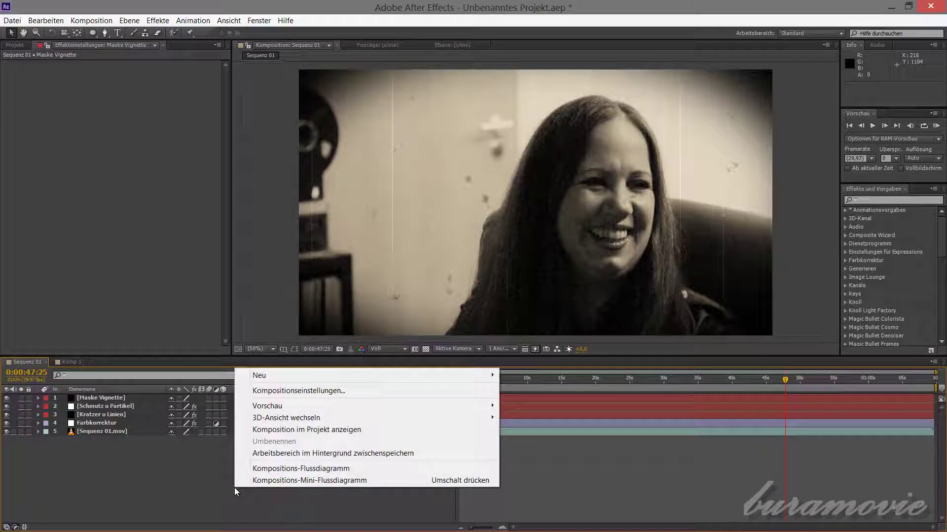
{"action": "mouse_move", "coordinate": [472, 377]}
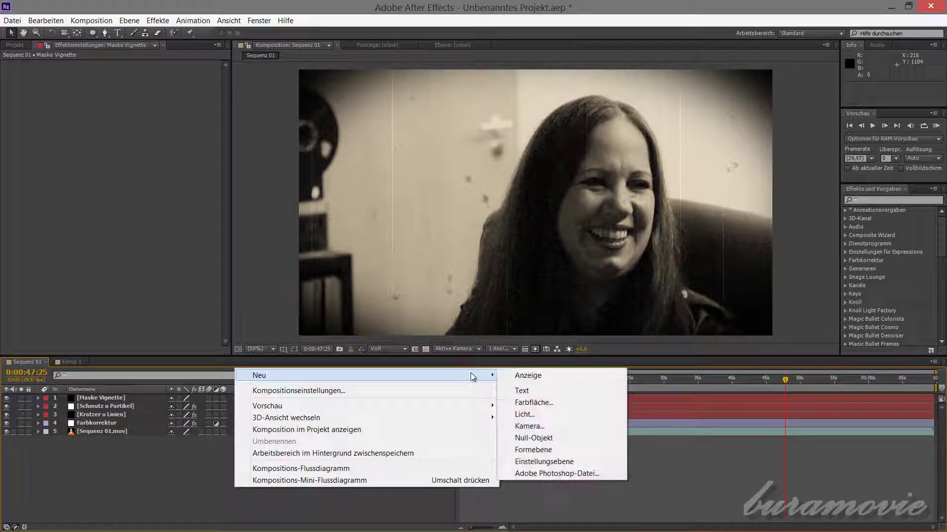
{"action": "left_click", "coordinate": [541, 402]}
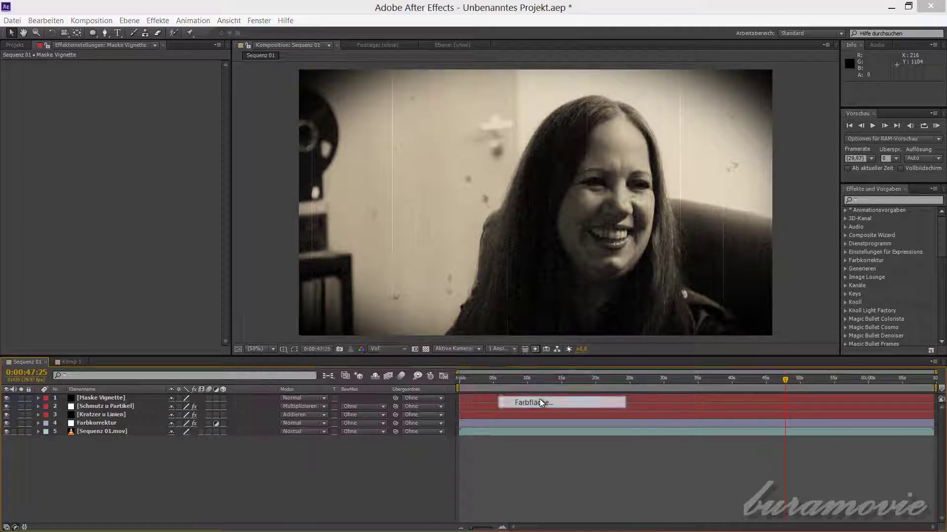
{"action": "left_click", "coordinate": [628, 327]}
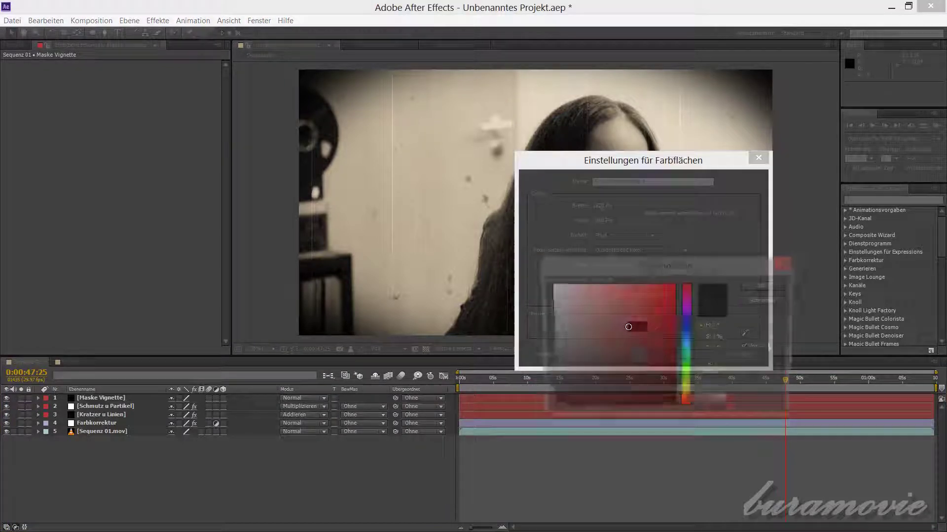
{"action": "left_click_drag", "start_coordinate": [580, 284], "coordinate": [547, 281]}
{"action": "left_click", "coordinate": [765, 285]}
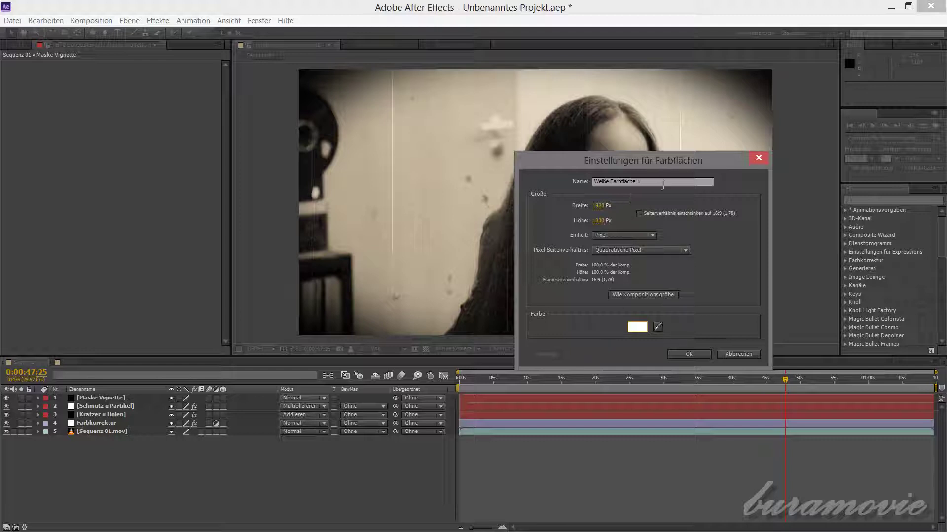
{"action": "left_click_drag", "start_coordinate": [663, 182], "coordinate": [472, 172]}
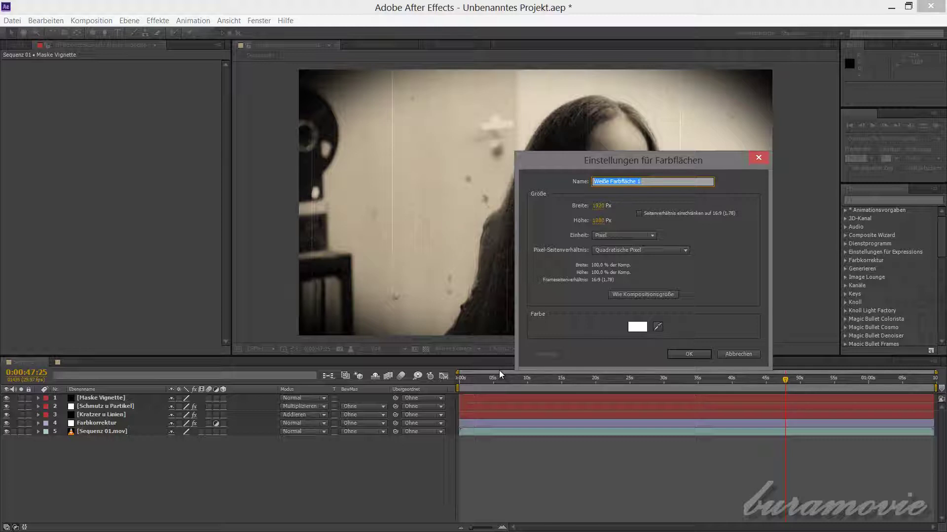
{"action": "type", "text": "Filmstreifen Riss"}
{"action": "key", "text": "Return"}
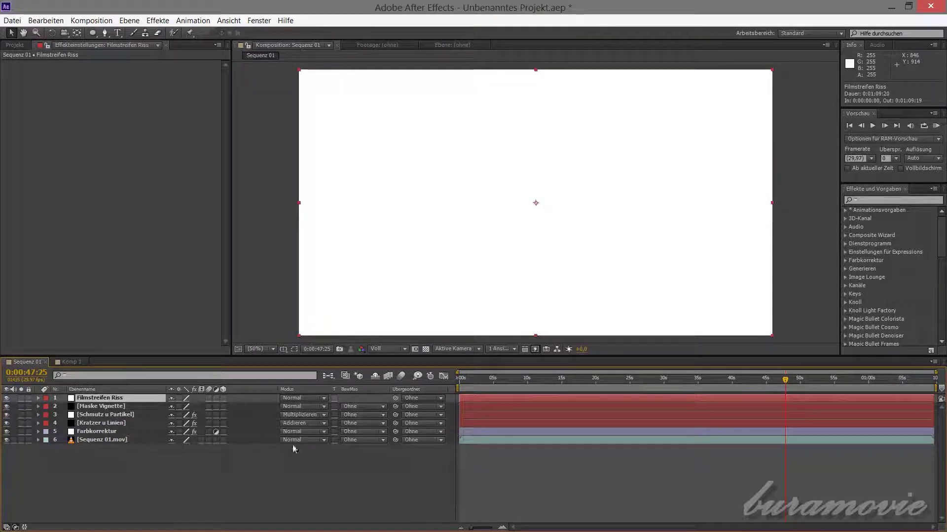
Step: Set the Filmstreifen Riss layer's blending mode to Negativ multiplizieren and apply the Fraktales Rauschen effect to it
{"action": "left_click", "coordinate": [321, 399]}
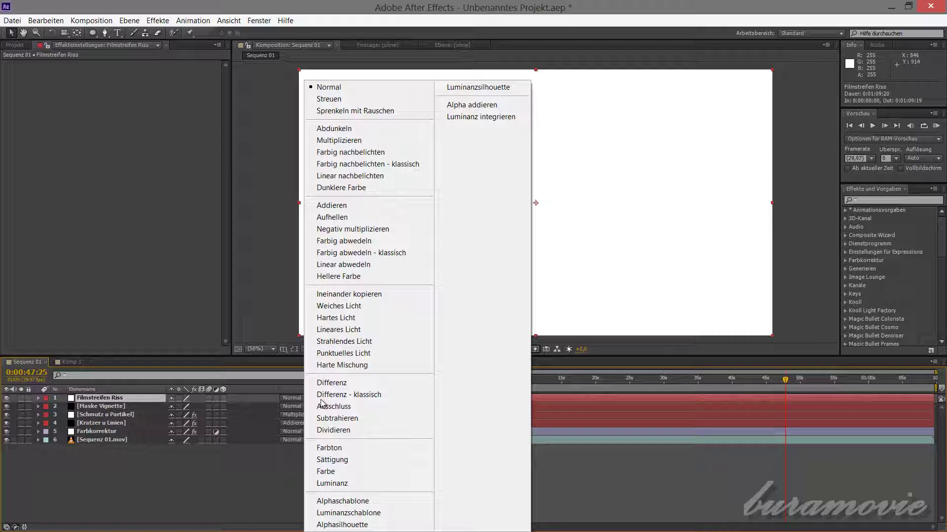
{"action": "left_click", "coordinate": [387, 229]}
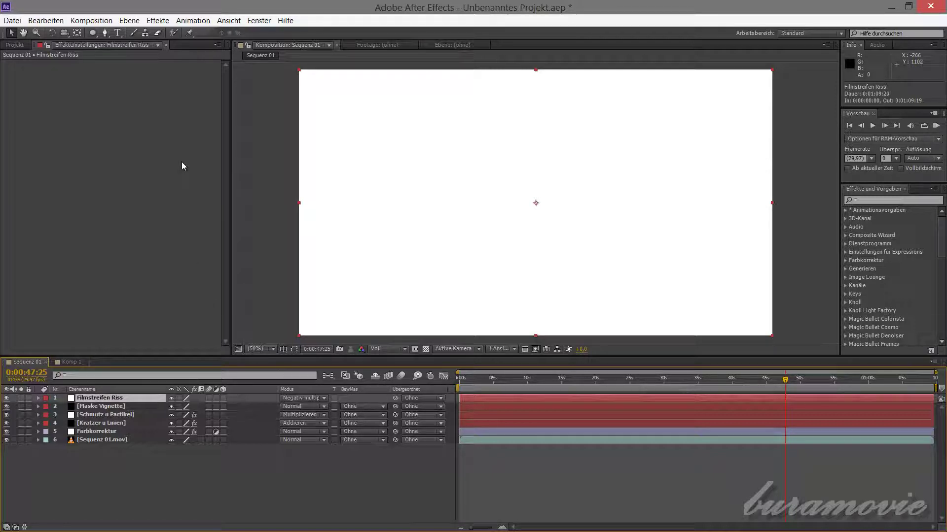
{"action": "left_click", "coordinate": [157, 21]}
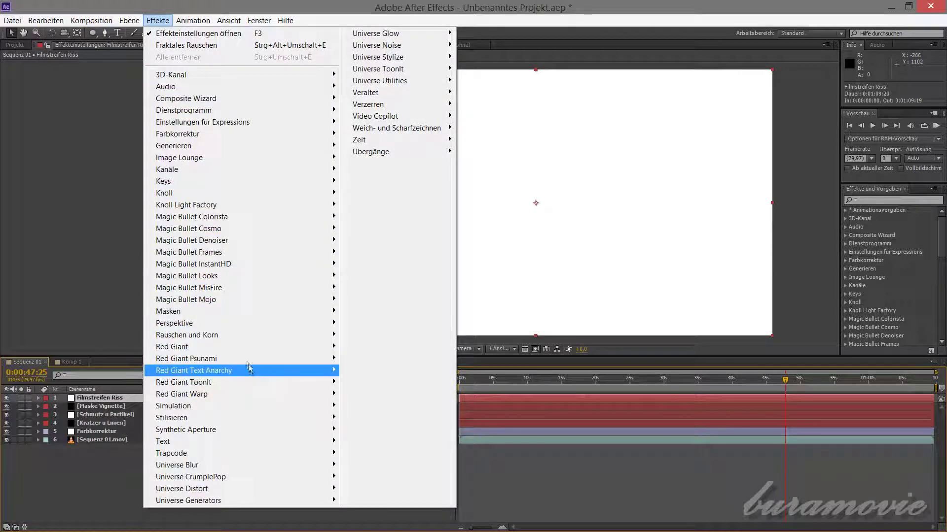
{"action": "mouse_move", "coordinate": [238, 340]}
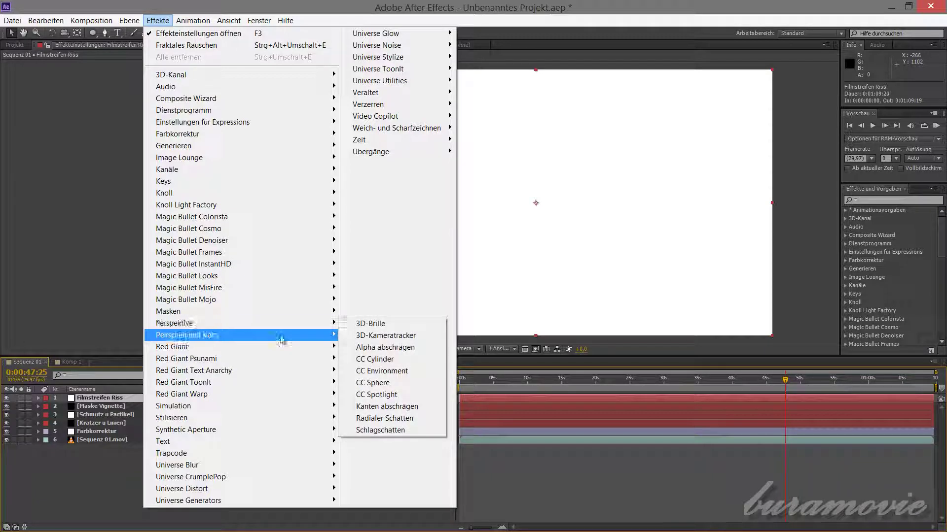
{"action": "mouse_move", "coordinate": [281, 335]}
{"action": "left_click", "coordinate": [360, 335]}
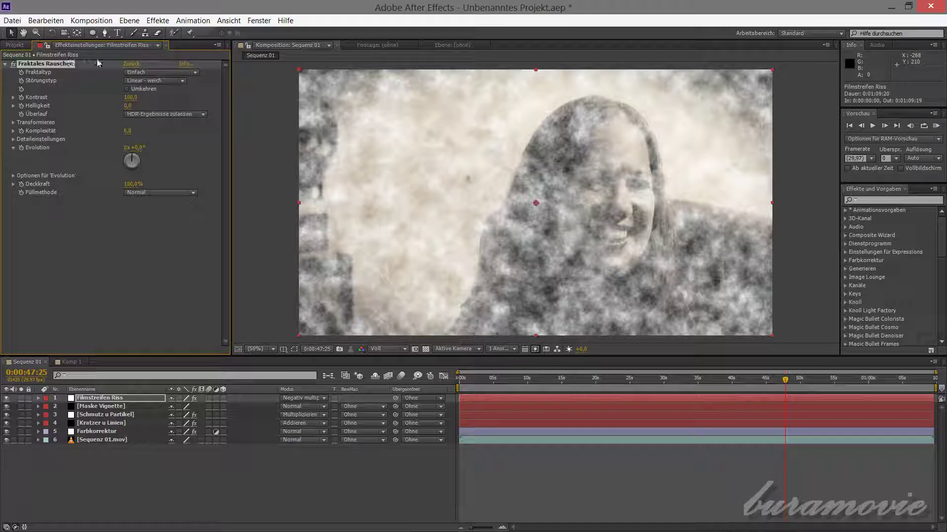
Step: Draw a very narrow rectangular mask on Filmstreifen Riss, running the full frame height just right of centre
{"action": "left_click", "coordinate": [93, 33]}
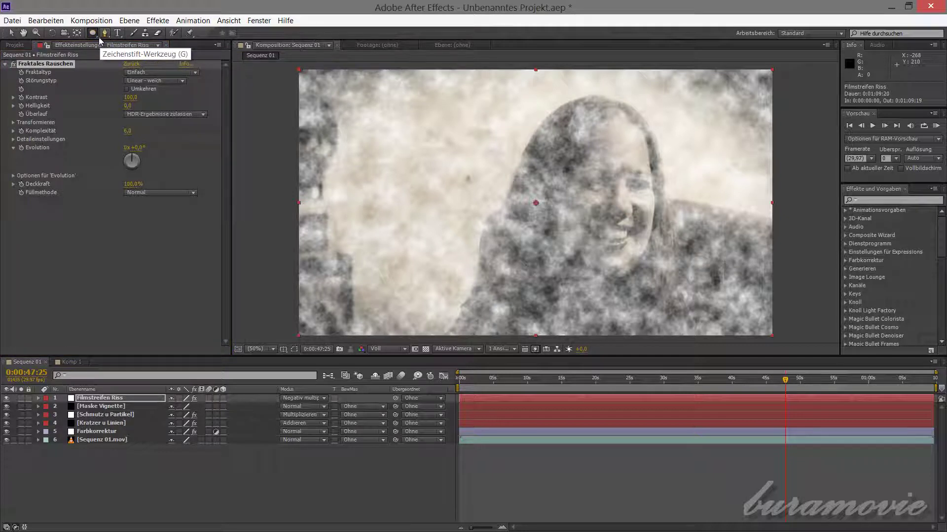
{"action": "left_click_drag", "start_coordinate": [98, 37], "coordinate": [151, 34]}
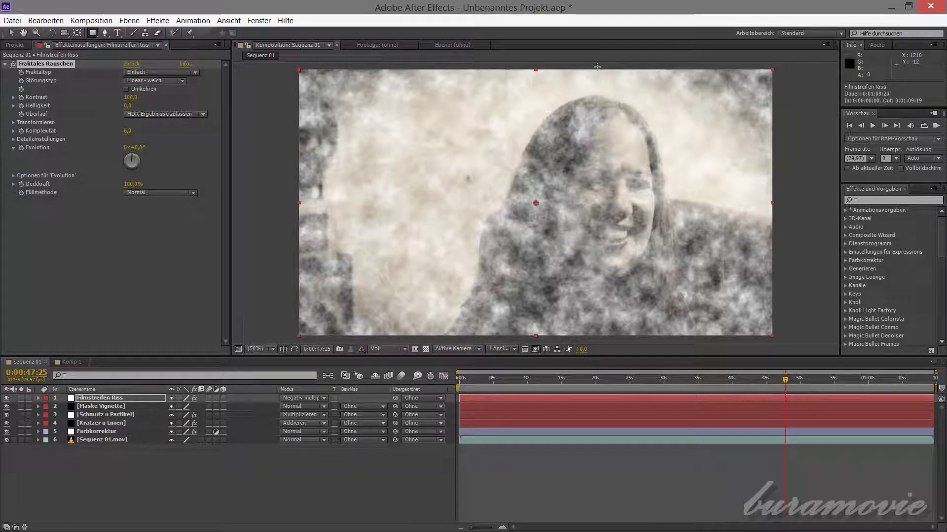
{"action": "mouse_move", "coordinate": [596, 63]}
{"action": "left_mouse_down"}
{"action": "mouse_move", "coordinate": [615, 70]}
{"action": "mouse_move", "coordinate": [597, 345]}
{"action": "mouse_move", "coordinate": [612, 348]}
{"action": "mouse_move", "coordinate": [600, 348]}
{"action": "left_mouse_up"}
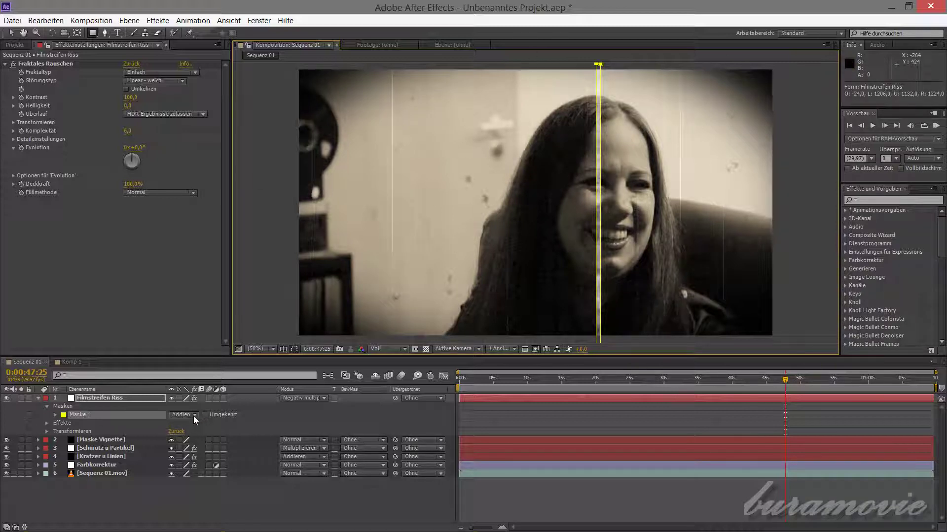
Step: Return to the start of the composition and set the tear mask's Weiche Maskenkante to 6 pixels
{"action": "key", "text": "Home"}
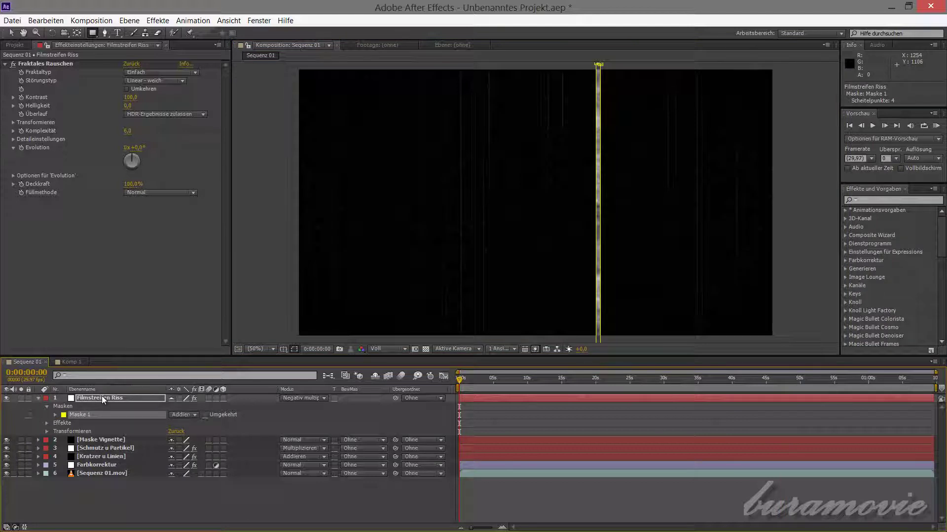
{"action": "left_click", "coordinate": [56, 415]}
{"action": "left_click", "coordinate": [120, 431]}
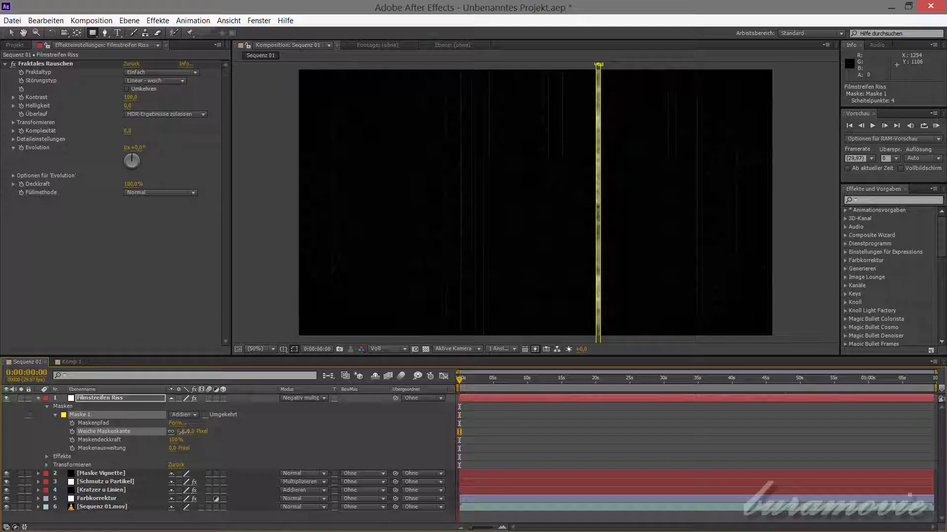
{"action": "left_click_drag", "start_coordinate": [181, 432], "coordinate": [185, 438]}
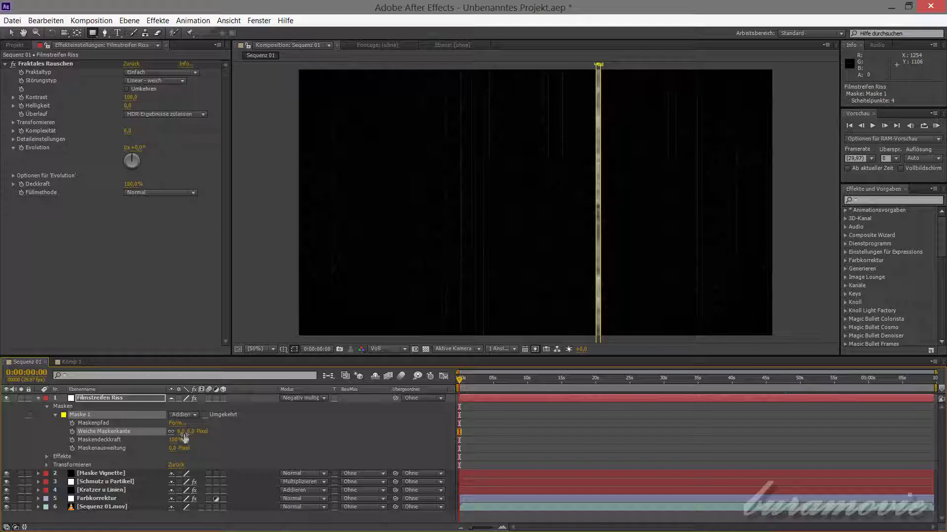
{"action": "left_click", "coordinate": [56, 414]}
{"action": "left_click", "coordinate": [60, 407]}
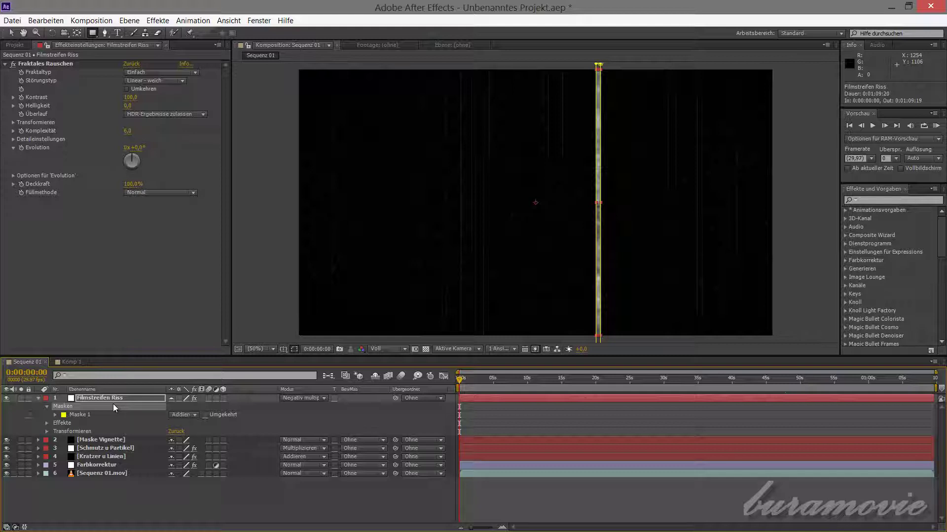
Step: Set the Filmstreifen Riss layer's Deckkraft to 40%
{"action": "key", "text": "t"}
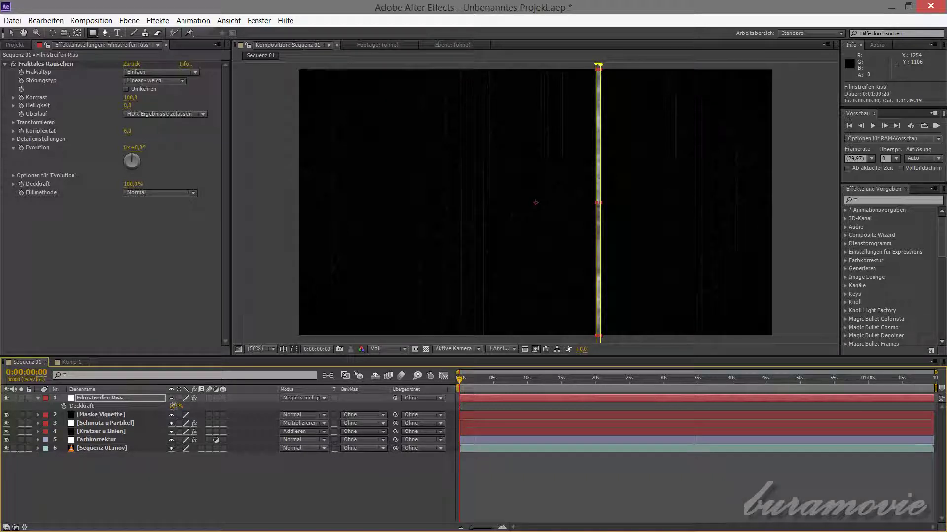
{"action": "left_click", "coordinate": [175, 407]}
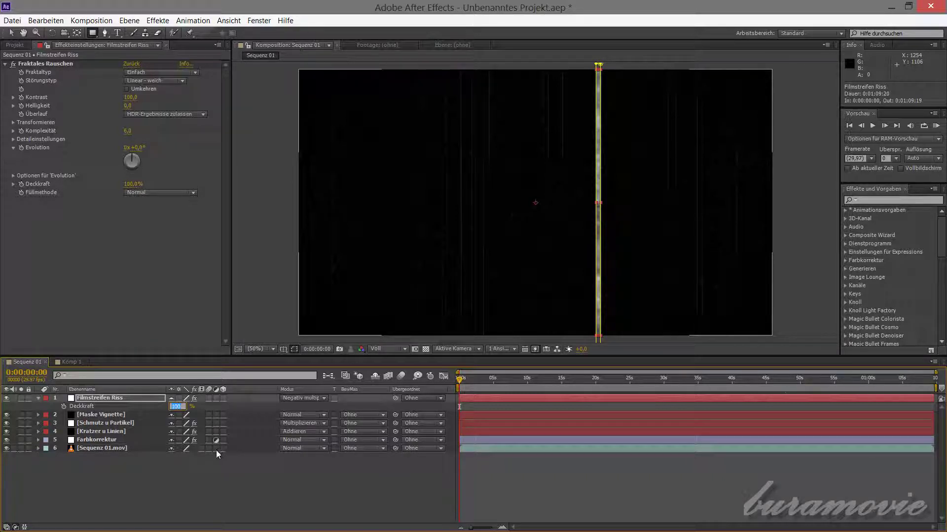
{"action": "type", "text": "0"}
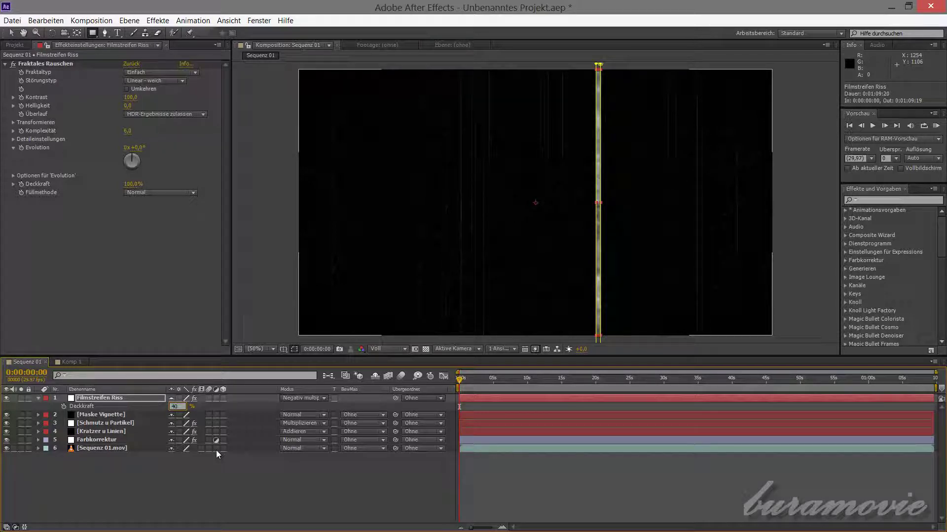
{"action": "key", "text": "Return"}
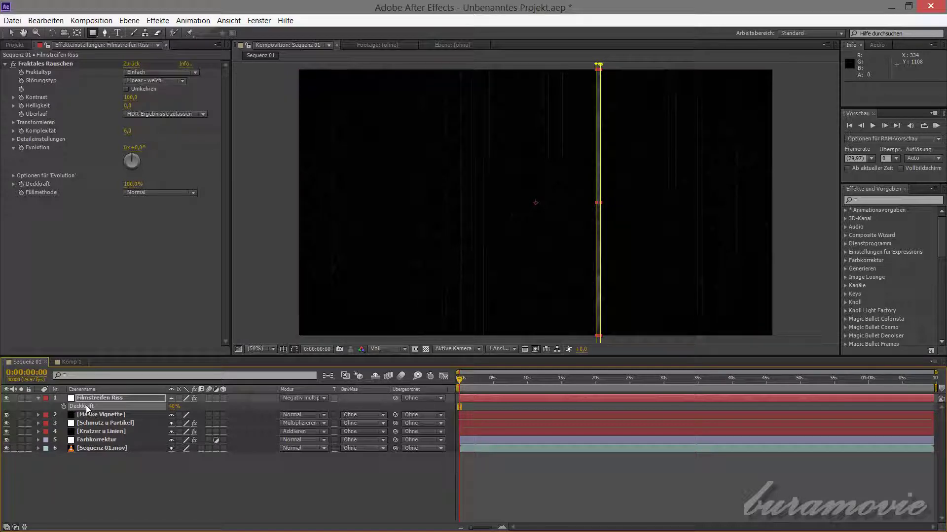
Step: Add the expression "x=wiggle(6,800)[0]; y=transform.position[1]; [x,y]" to the Filmstreifen Riss layer's Position, with each statement on its own line
{"action": "key", "text": "p"}
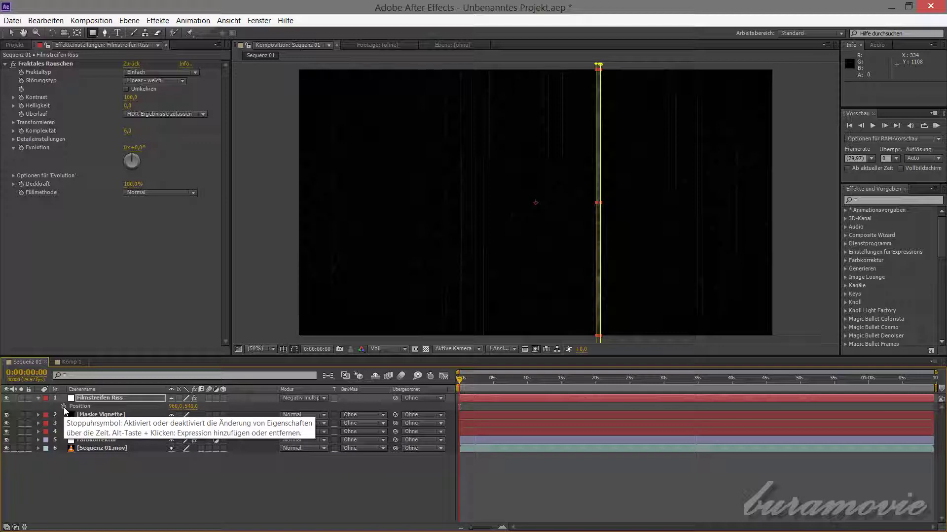
{"action": "left_click", "coordinate": [63, 407], "text": "alt"}
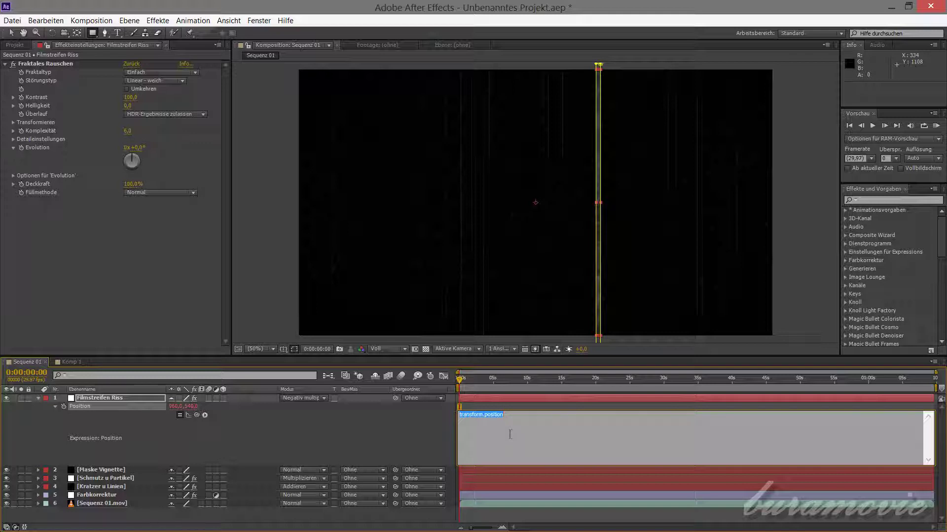
{"action": "type", "text": "x=wiggle(6,800)[0];"}
{"action": "key", "text": "Return"}
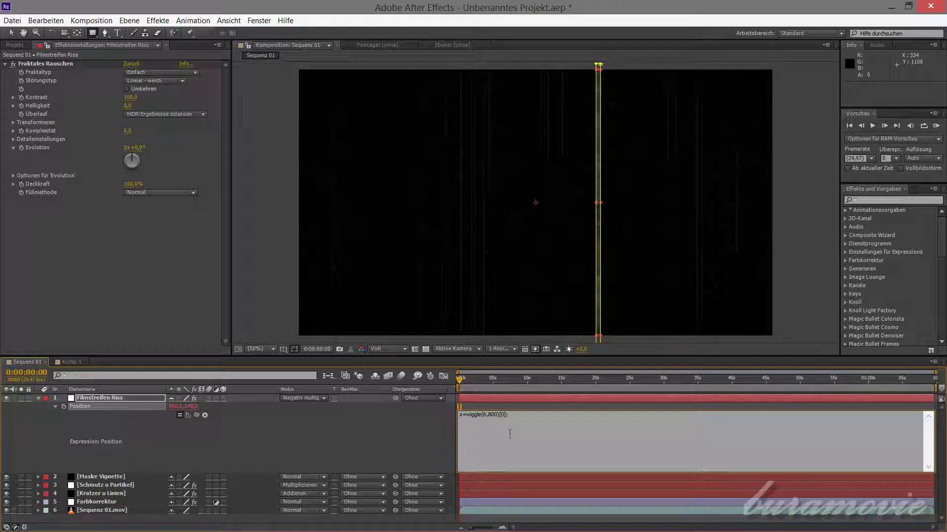
{"action": "type", "text": "y="}
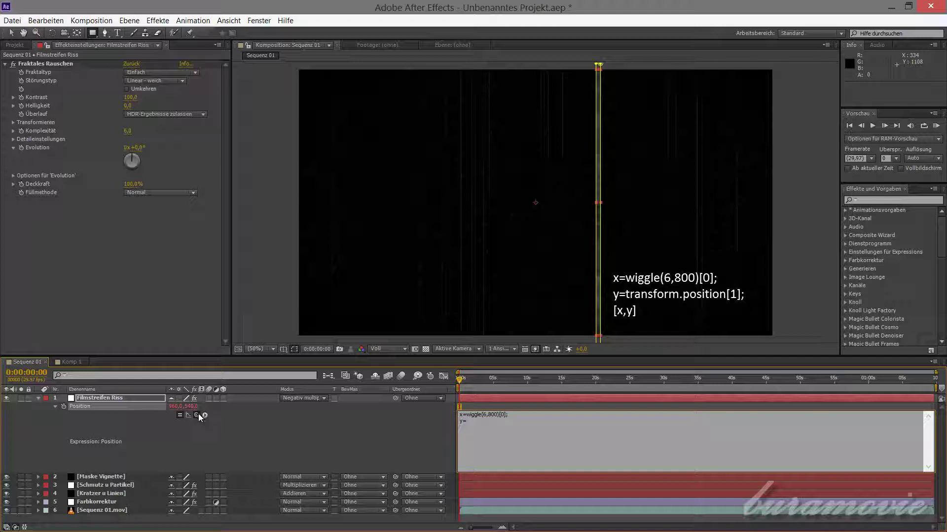
{"action": "left_click_drag", "start_coordinate": [225, 437], "coordinate": [194, 409]}
{"action": "key", "text": "Return"}
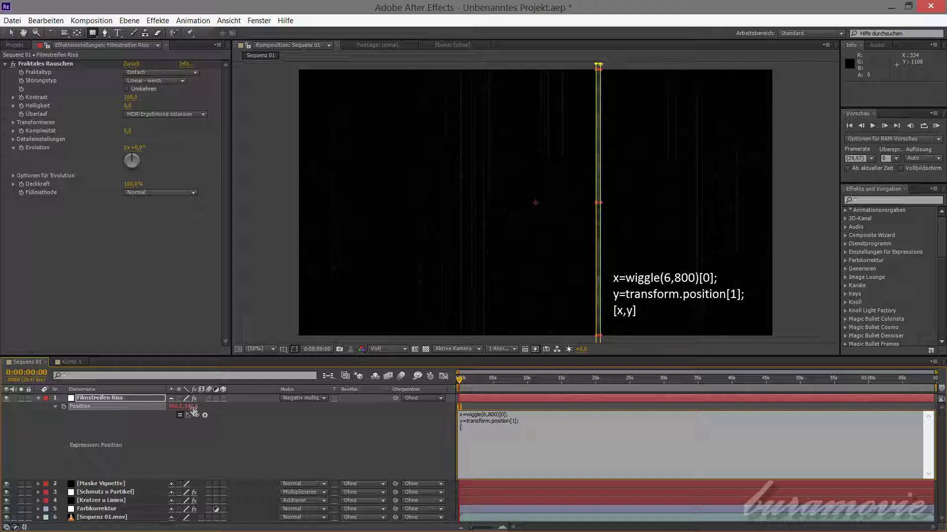
{"action": "type", "text": "x,y"}
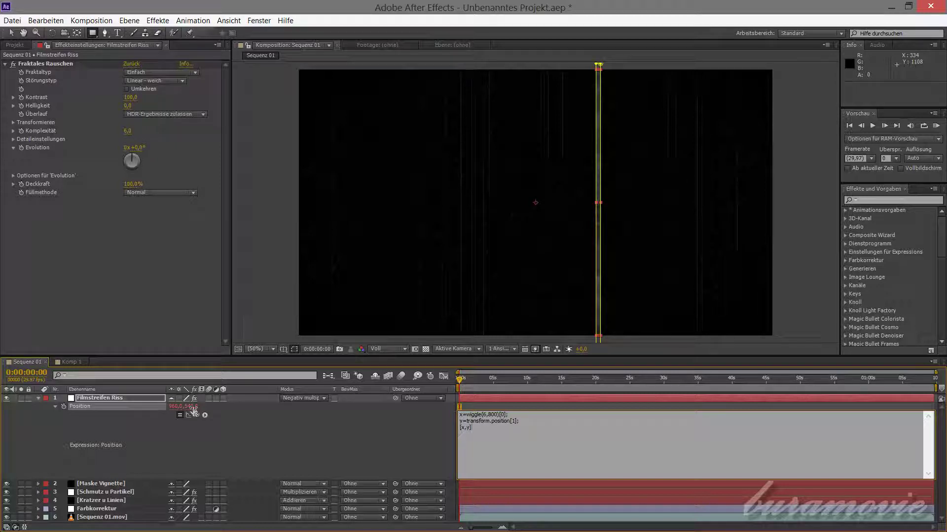
{"action": "key", "text": "KP_Enter"}
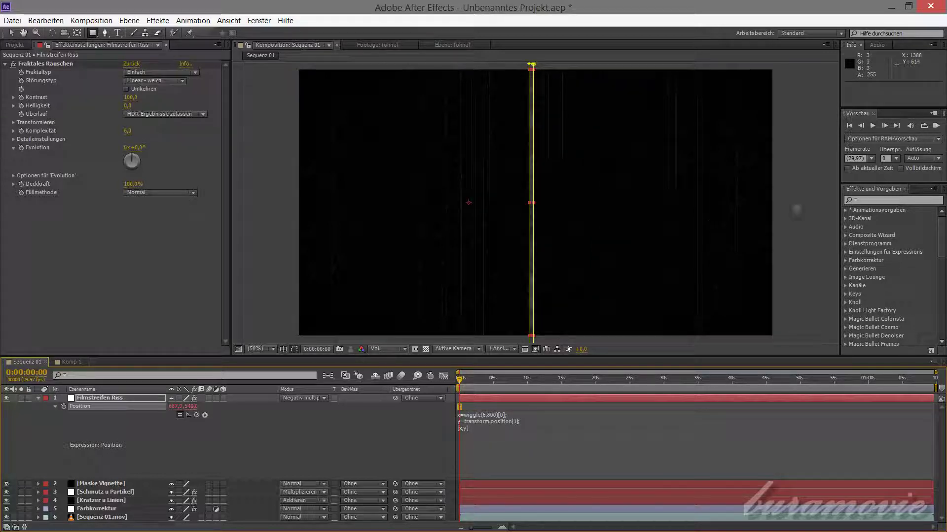
Step: Play the composition from the beginning to check the tear's sideways movement, and stop playback
{"action": "left_click", "coordinate": [872, 127]}
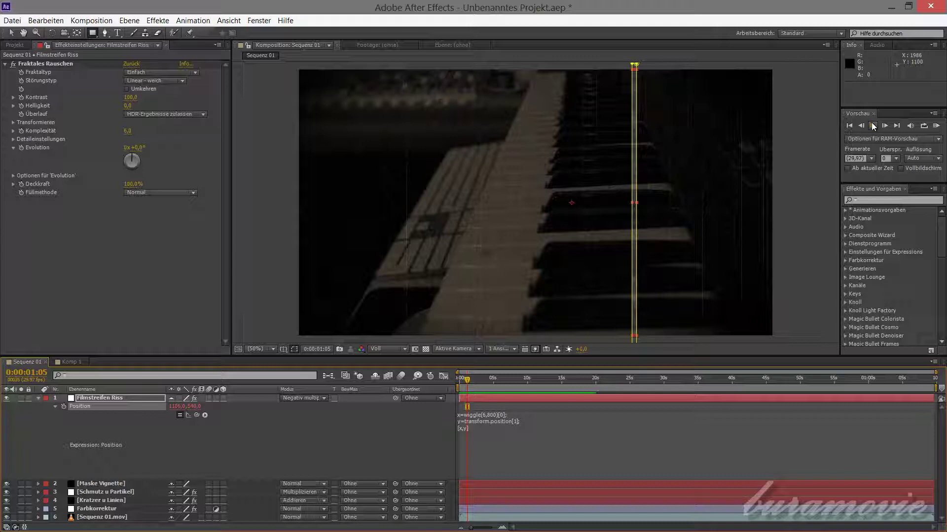
{"action": "left_click", "coordinate": [873, 127]}
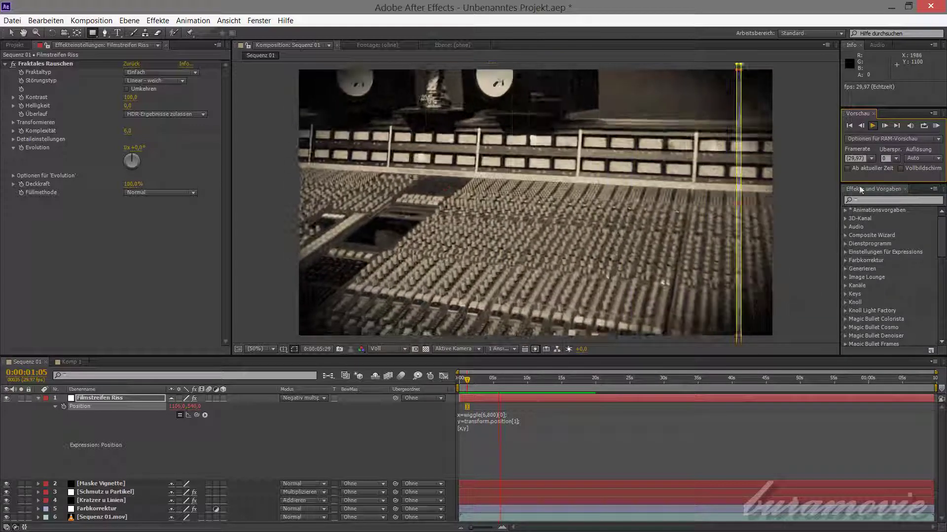
{"action": "left_click", "coordinate": [810, 197]}
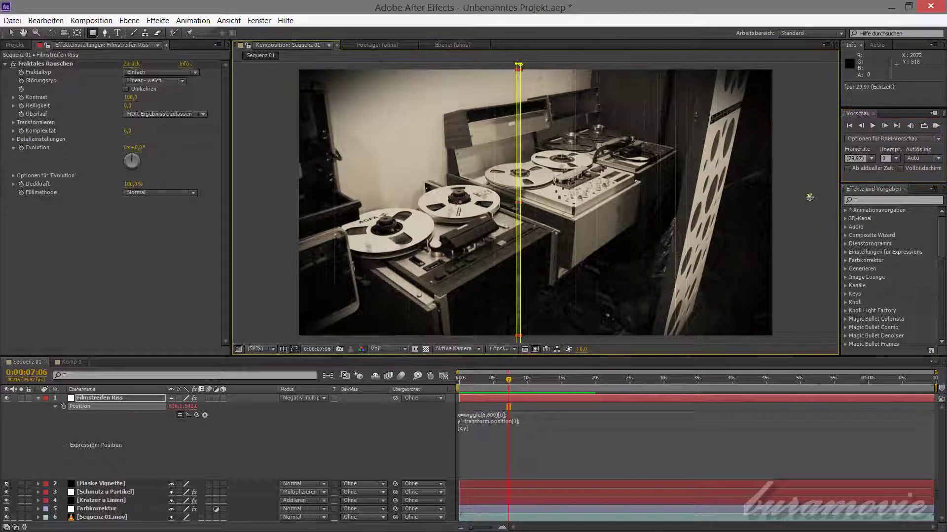
{"action": "left_click_drag", "start_coordinate": [809, 196], "coordinate": [797, 198]}
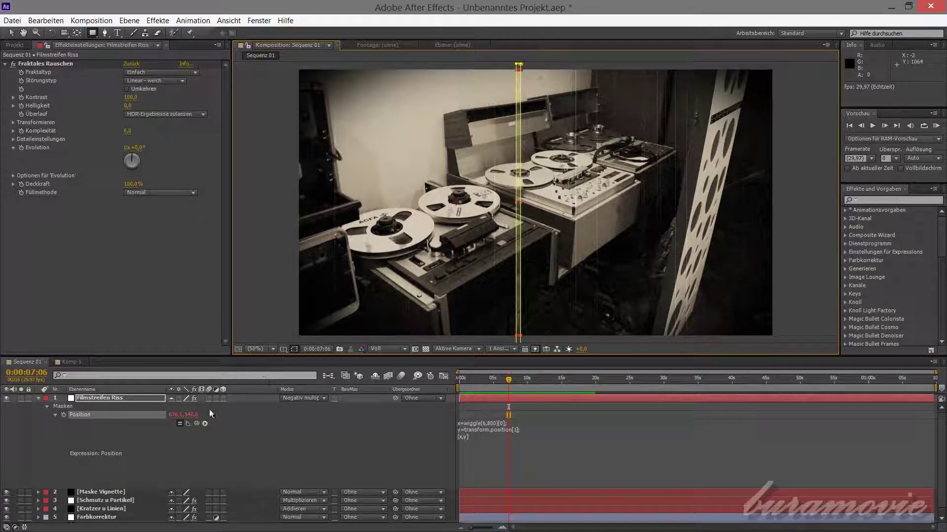
Step: Deselect and collapse the Filmstreifen Riss layer and replay the composition, again from near the start, to review the tear without its mask outline
{"action": "key", "text": "F2"}
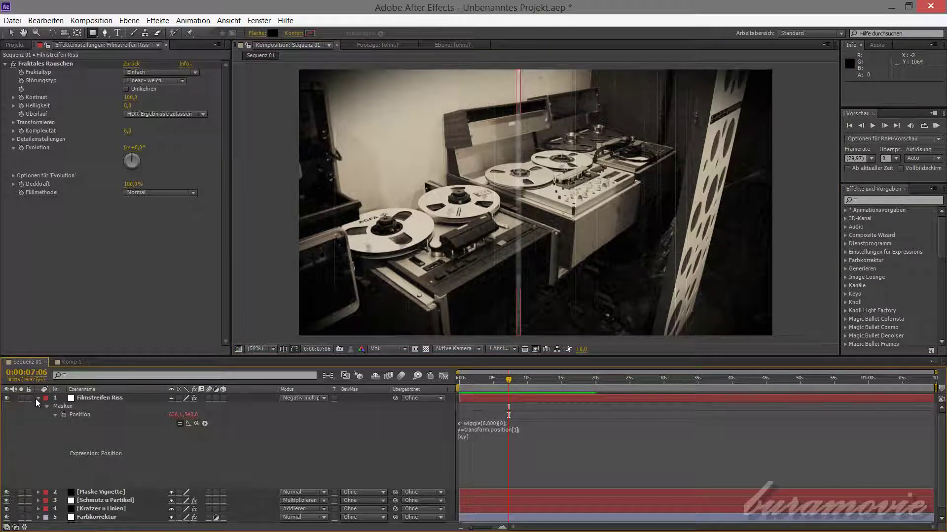
{"action": "left_click", "coordinate": [39, 398]}
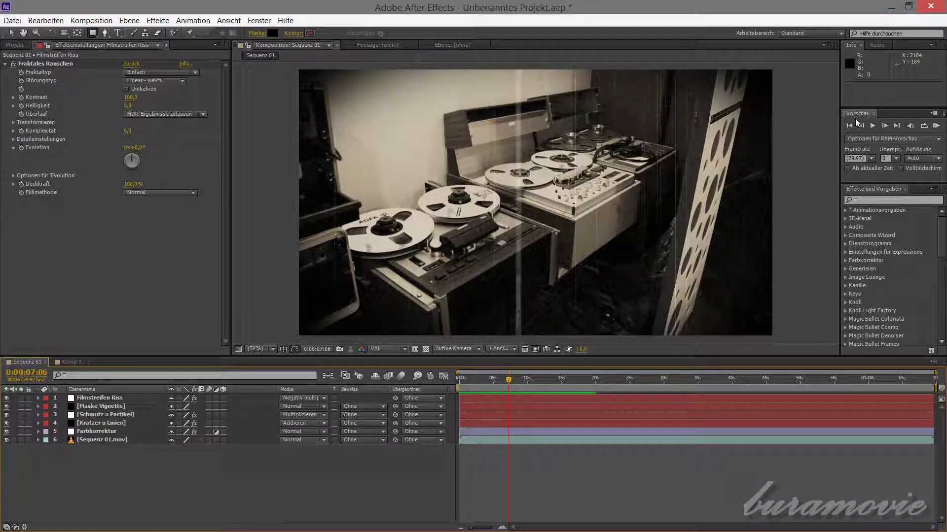
{"action": "left_click", "coordinate": [876, 126]}
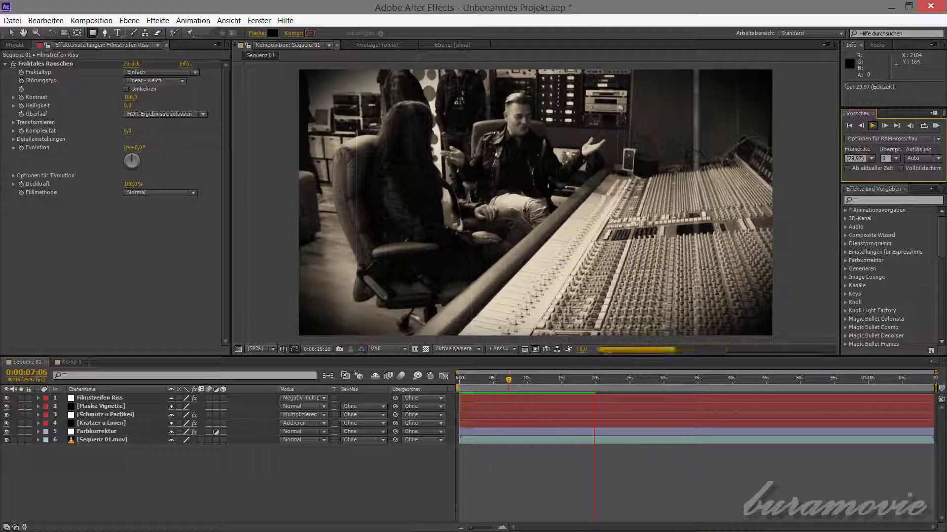
{"action": "key", "text": "space"}
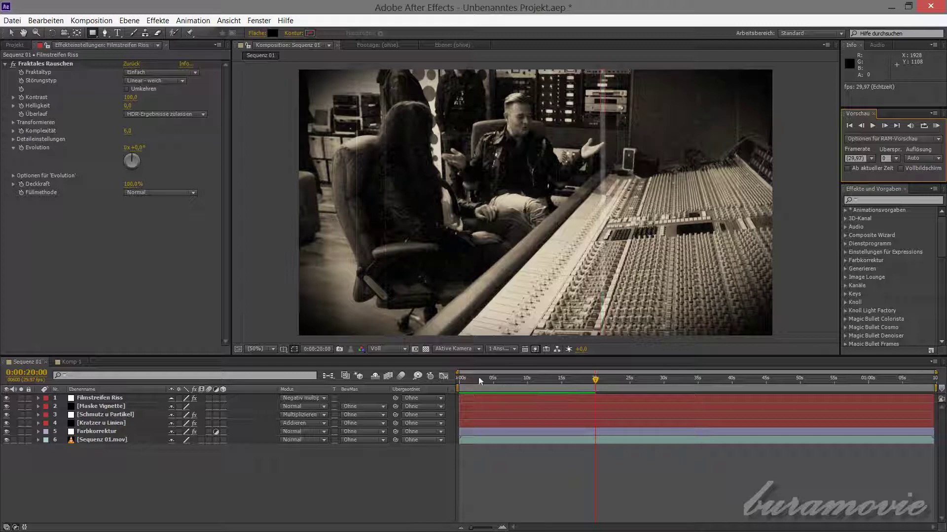
{"action": "left_click", "coordinate": [470, 380]}
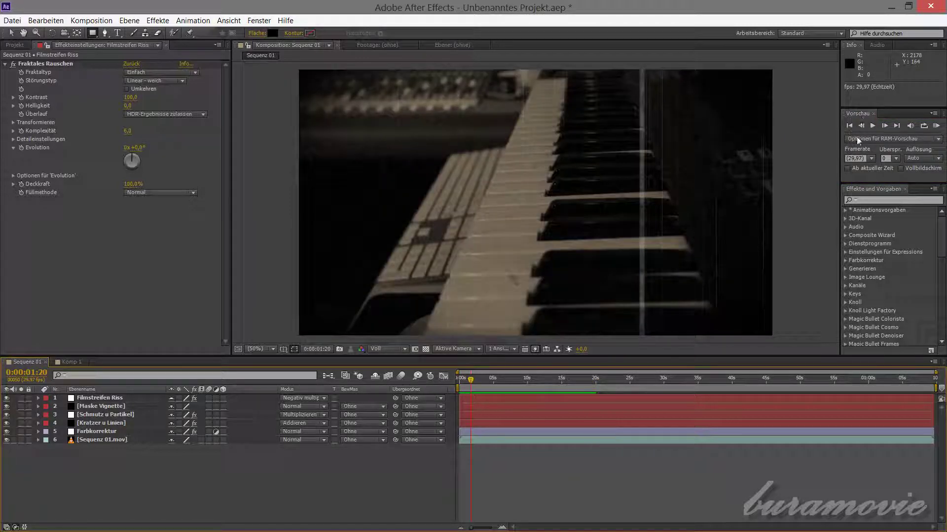
{"action": "left_click", "coordinate": [873, 126]}
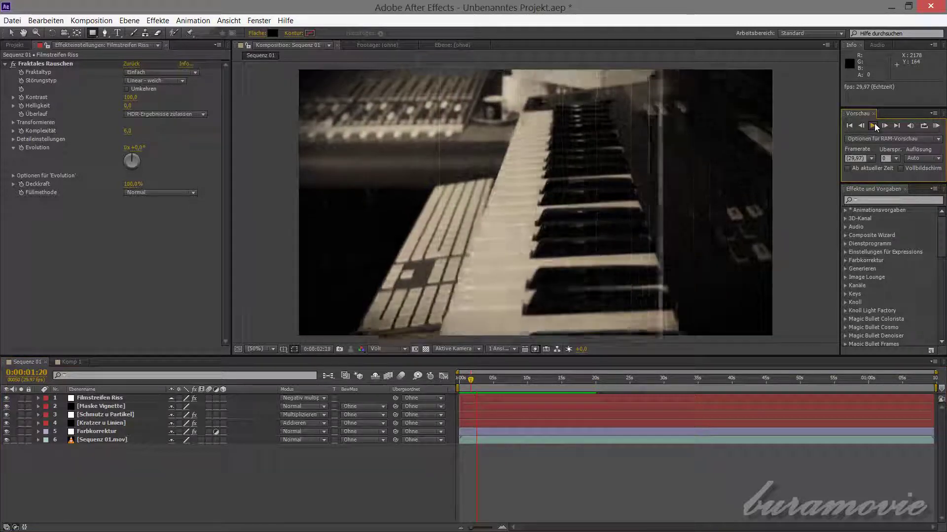